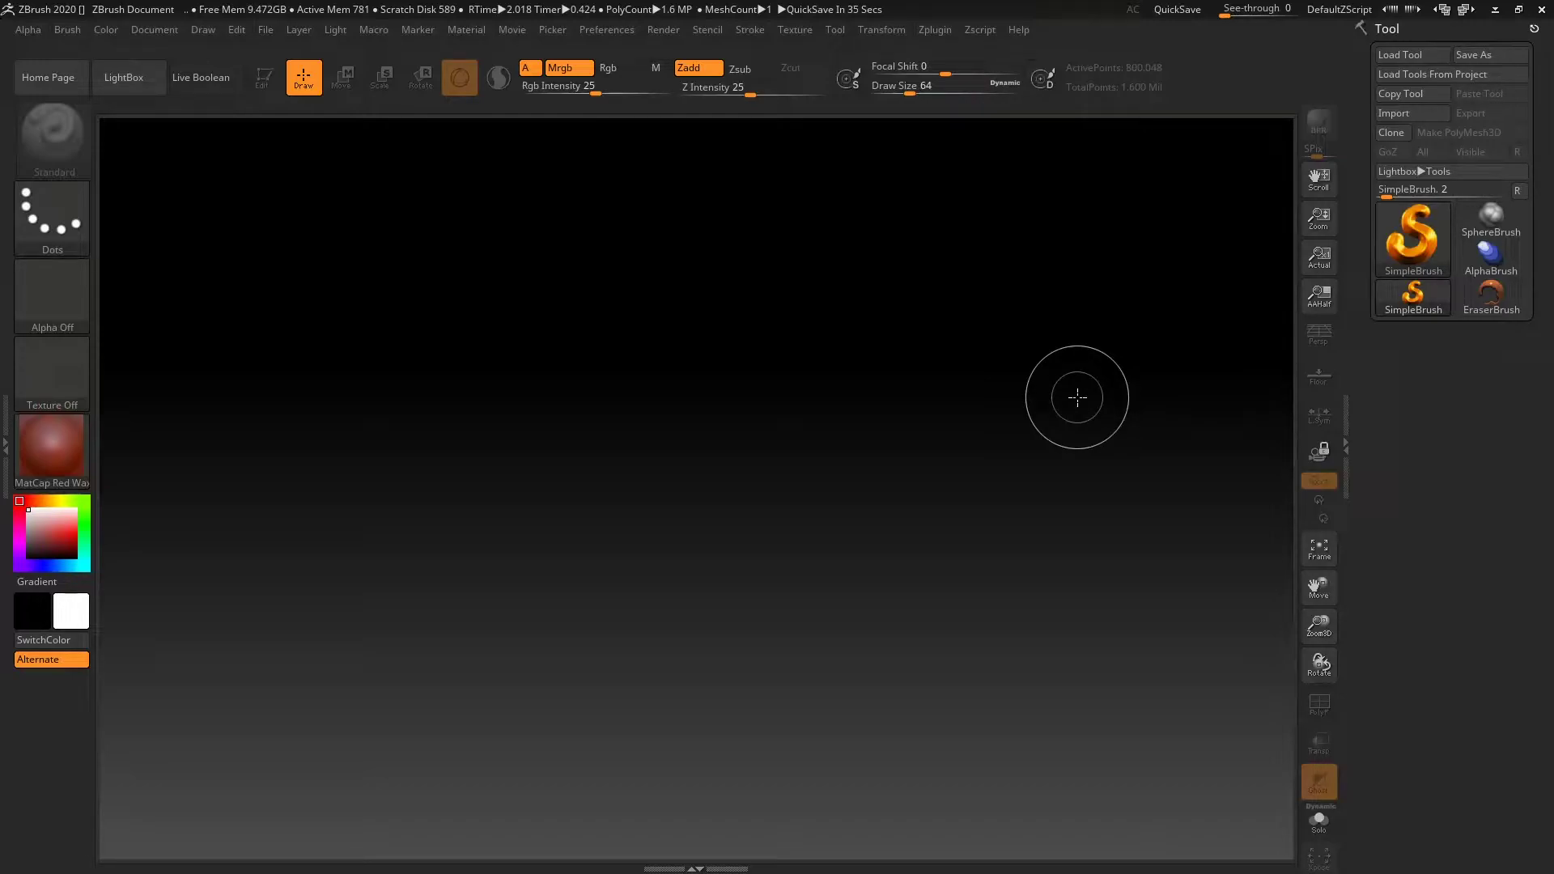
- Import the raw head scan mesh from 3D SCAN > Raw Scan Data
click(1411, 54)
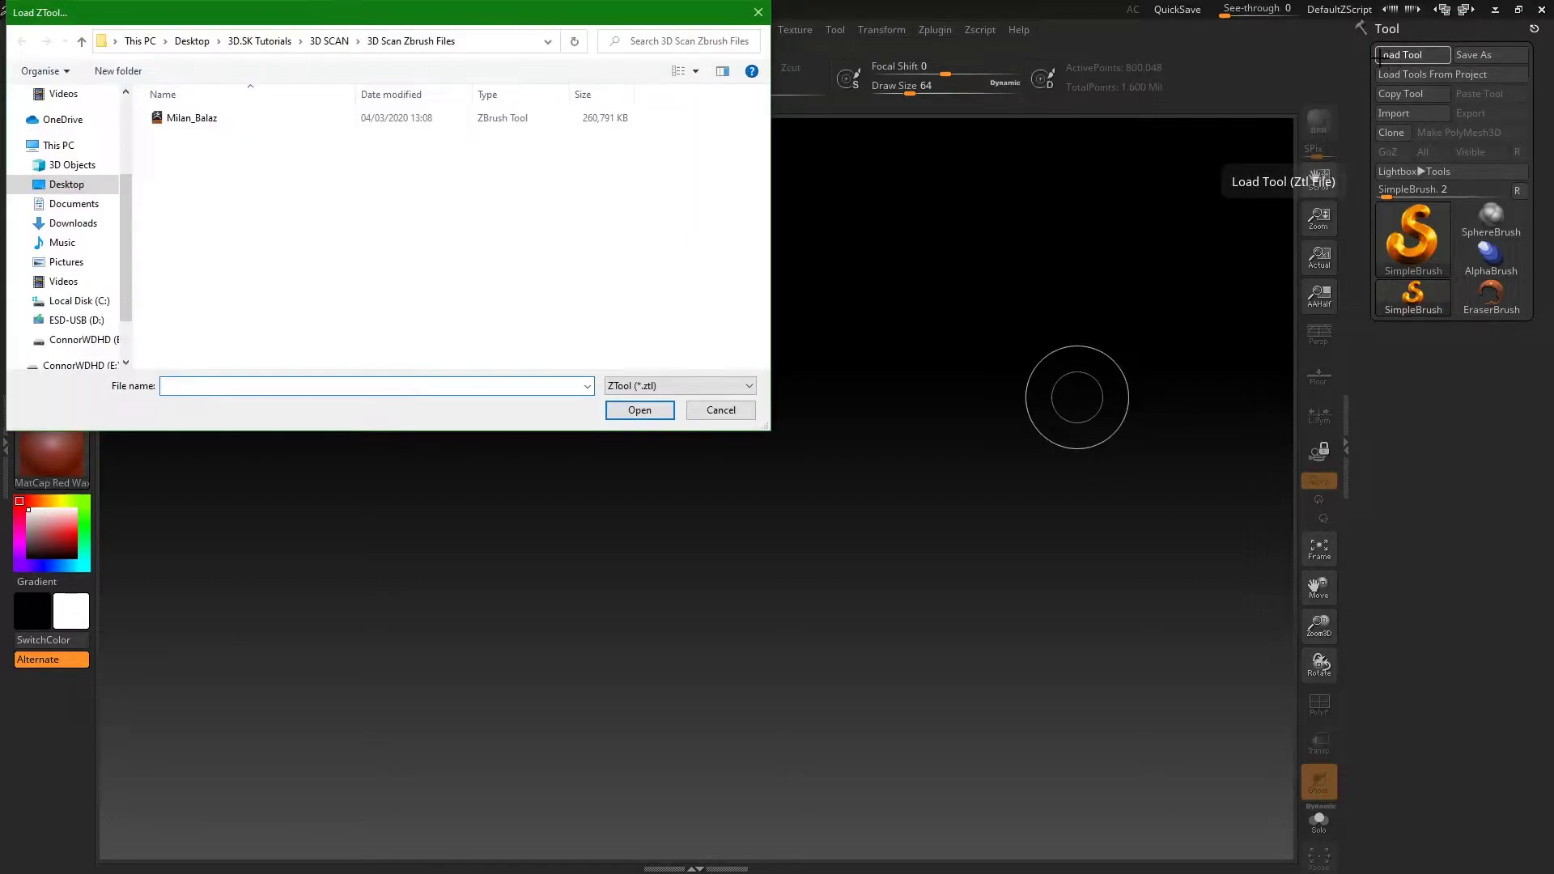
click(257, 126)
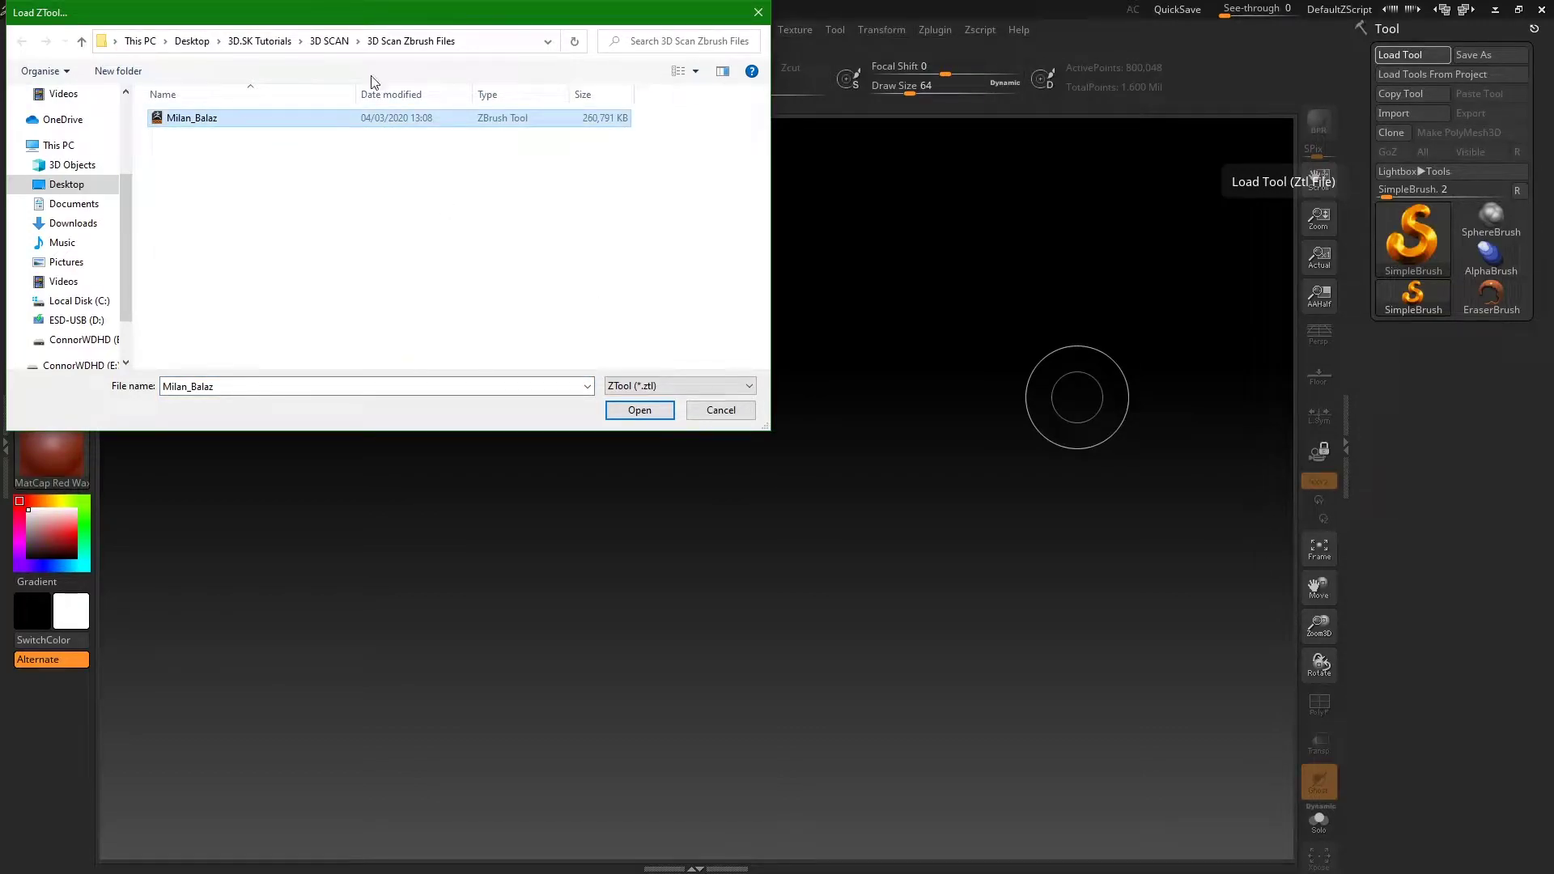
click(329, 41)
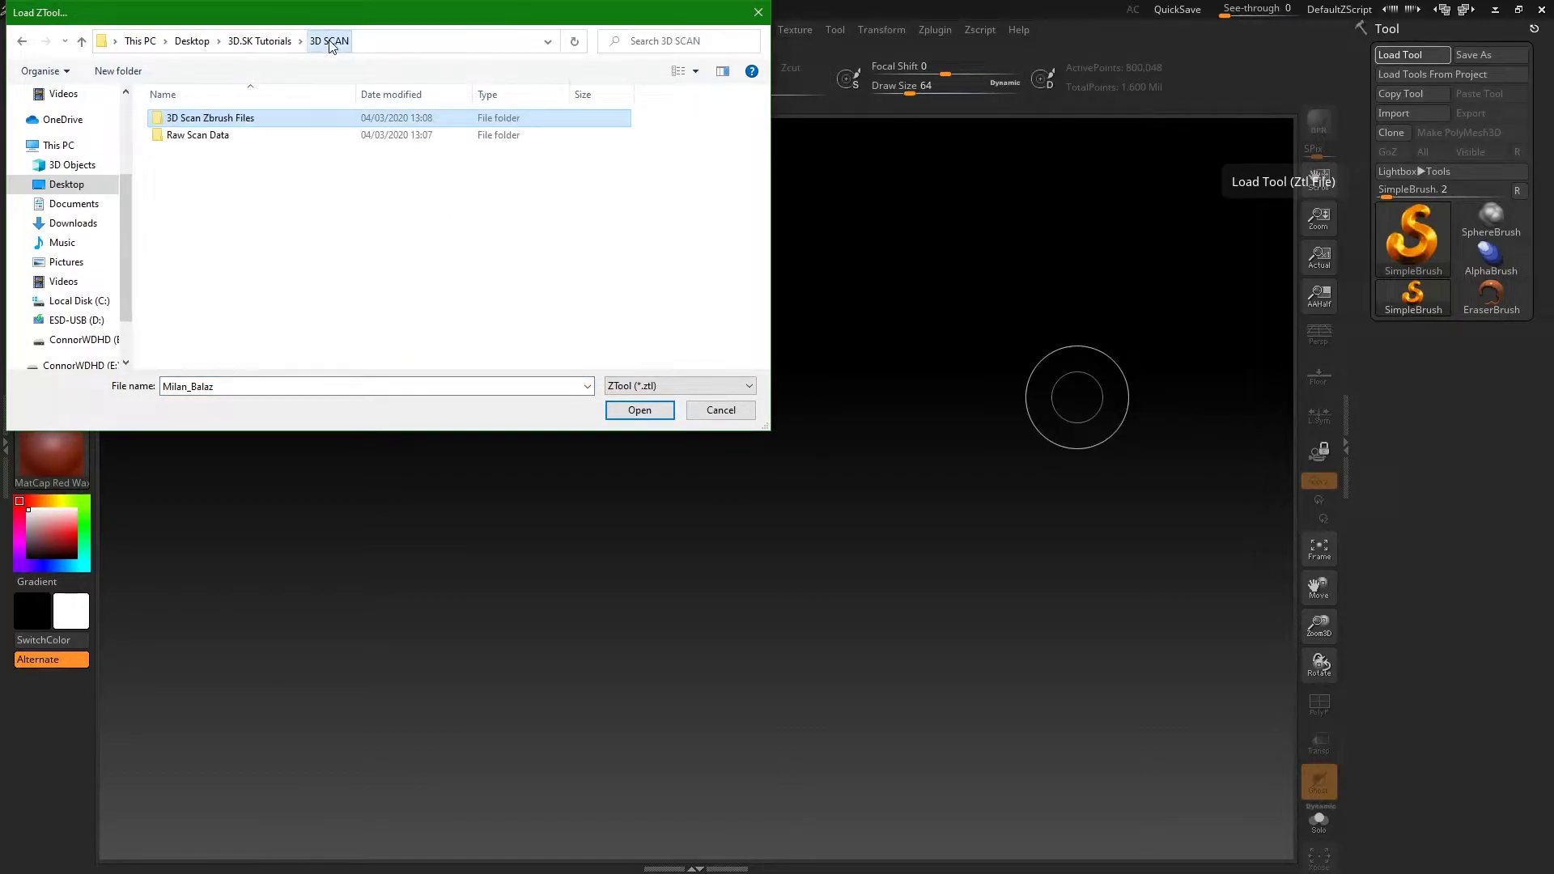
click(758, 12)
click(1424, 114)
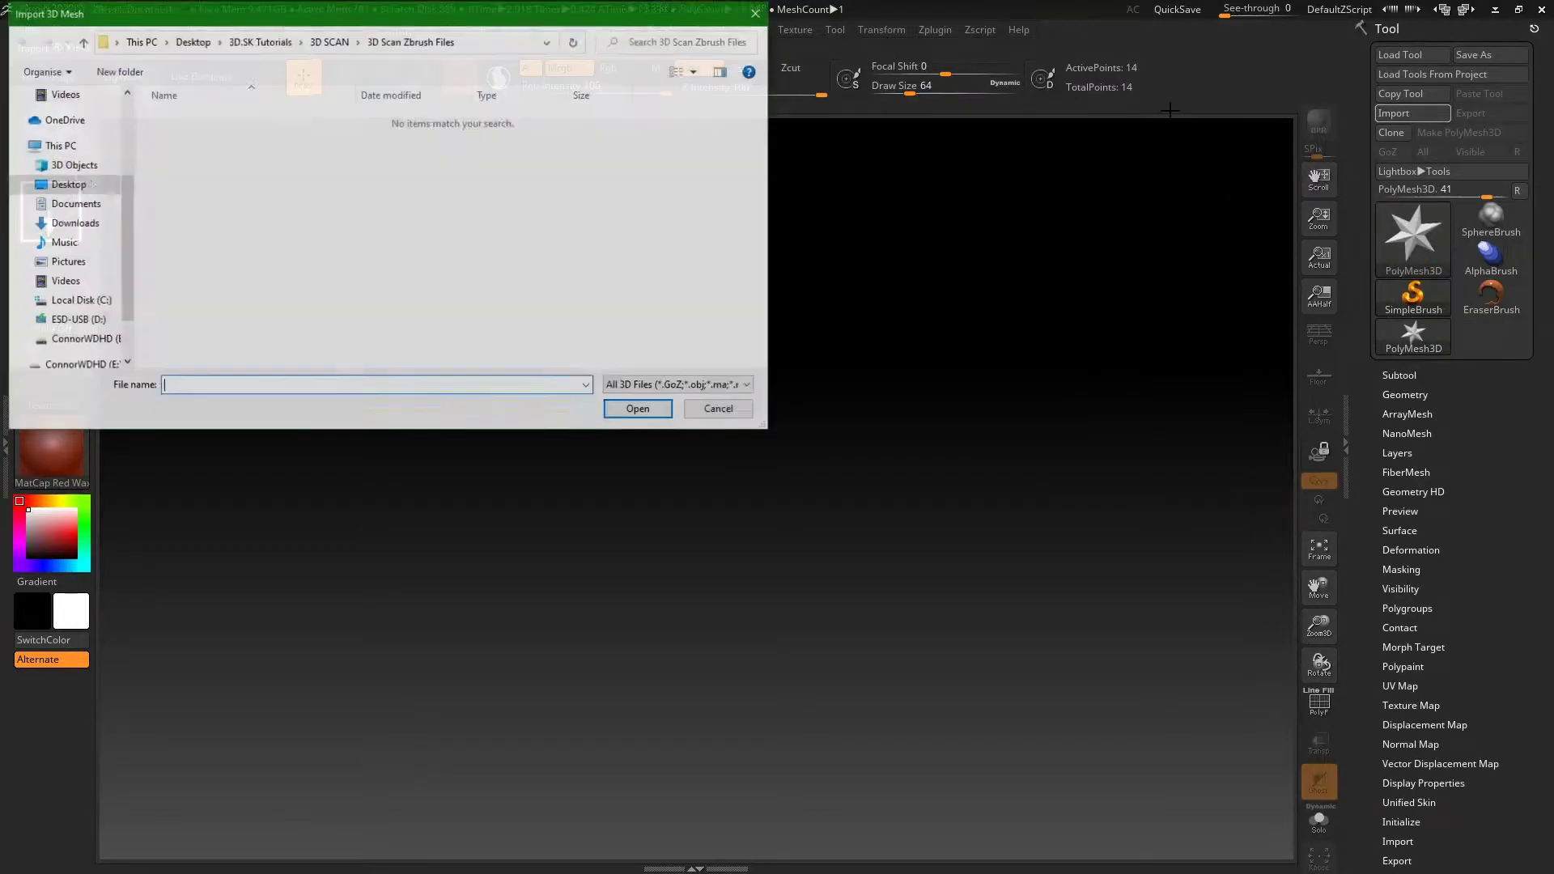
click(328, 41)
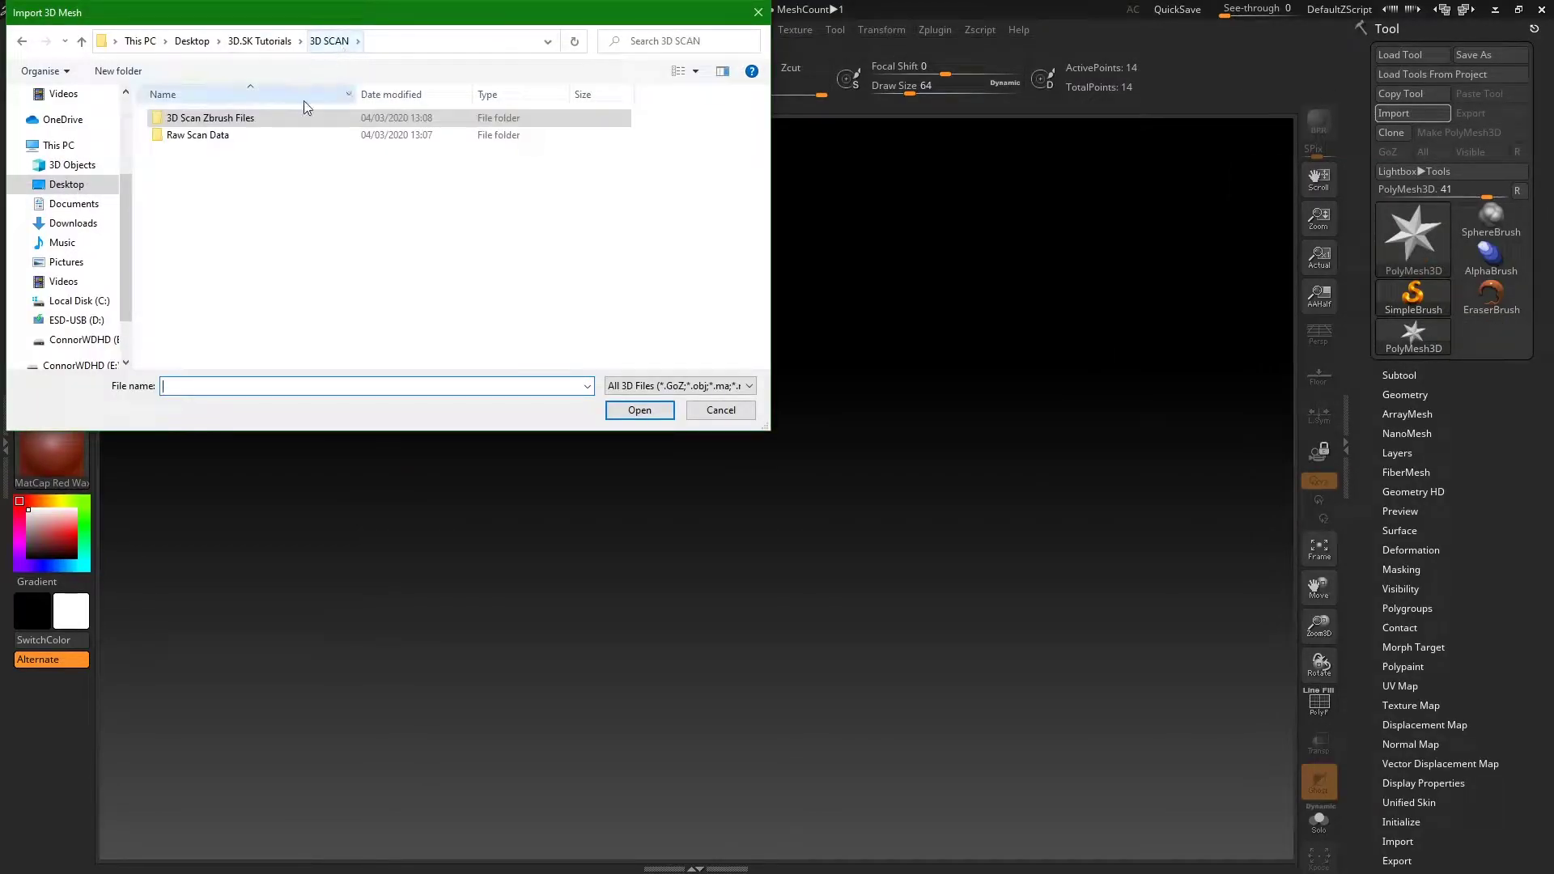
double_click(301, 133)
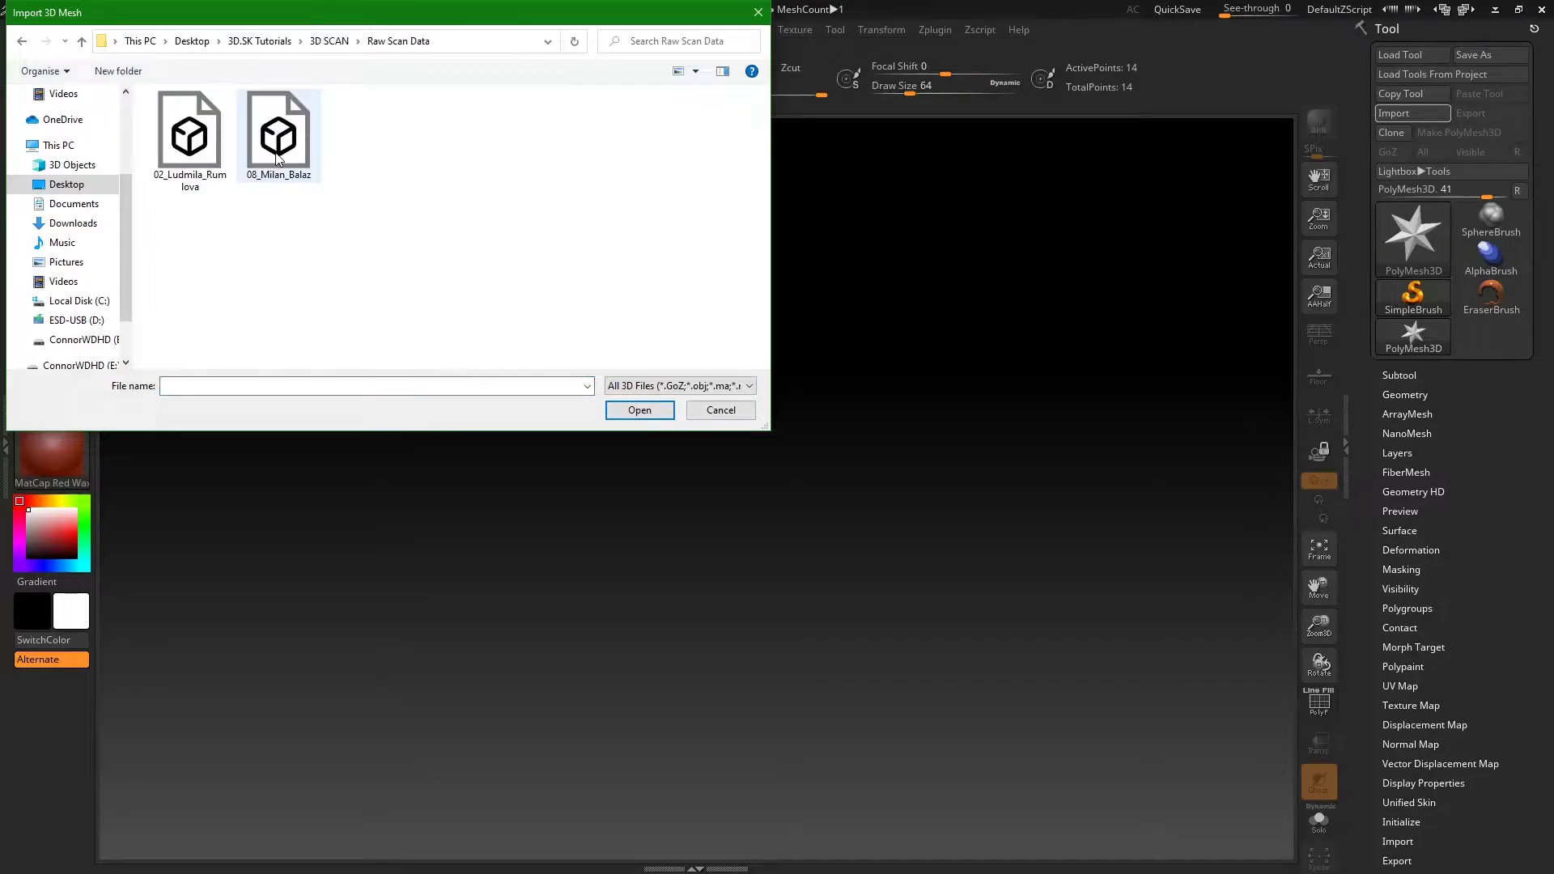
click(277, 159)
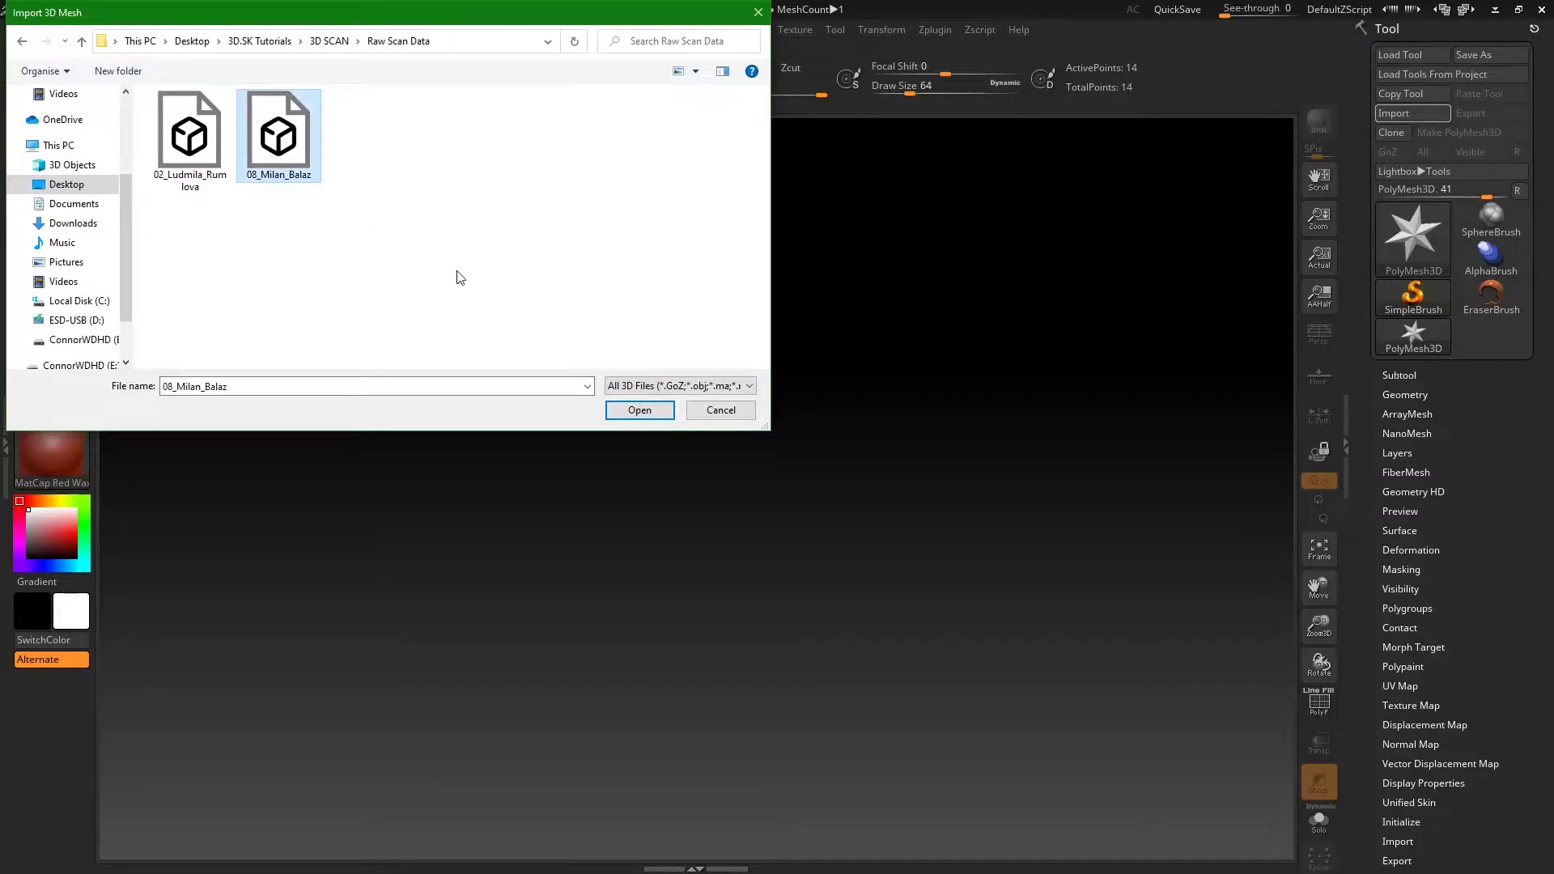
click(639, 410)
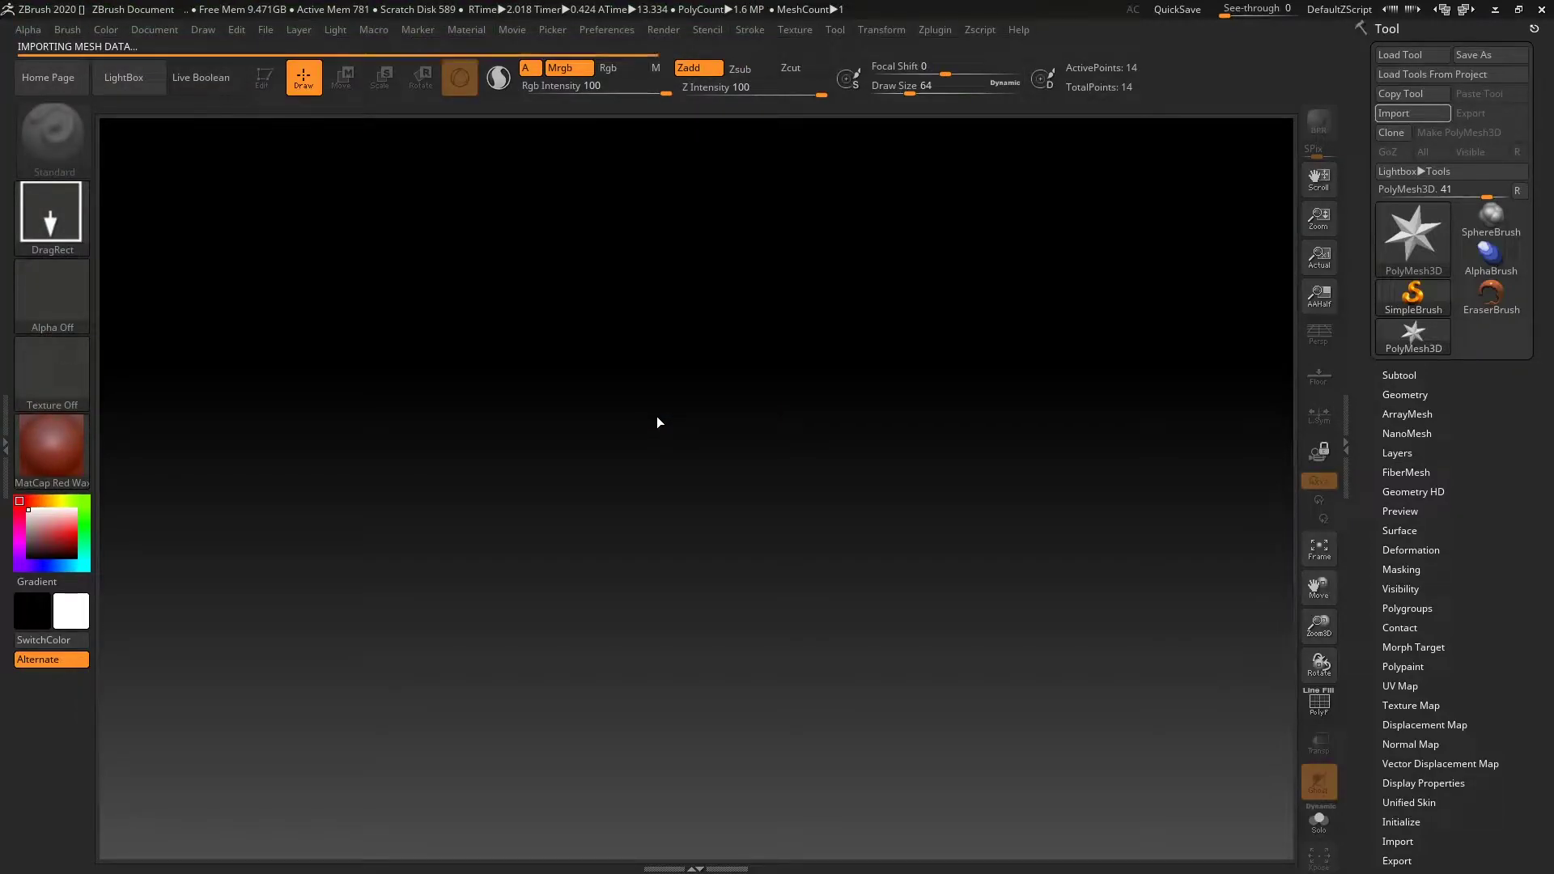
- Draw the imported head scan on the canvas, enter Edit mode, and turn it to face front
drag(717, 512, 731, 257)
key(t)
drag(942, 437, 1009, 614)
drag(1047, 541, 1181, 696)
- Apply BasicMaterial to the head scan and frame it in a front view
click(51, 445)
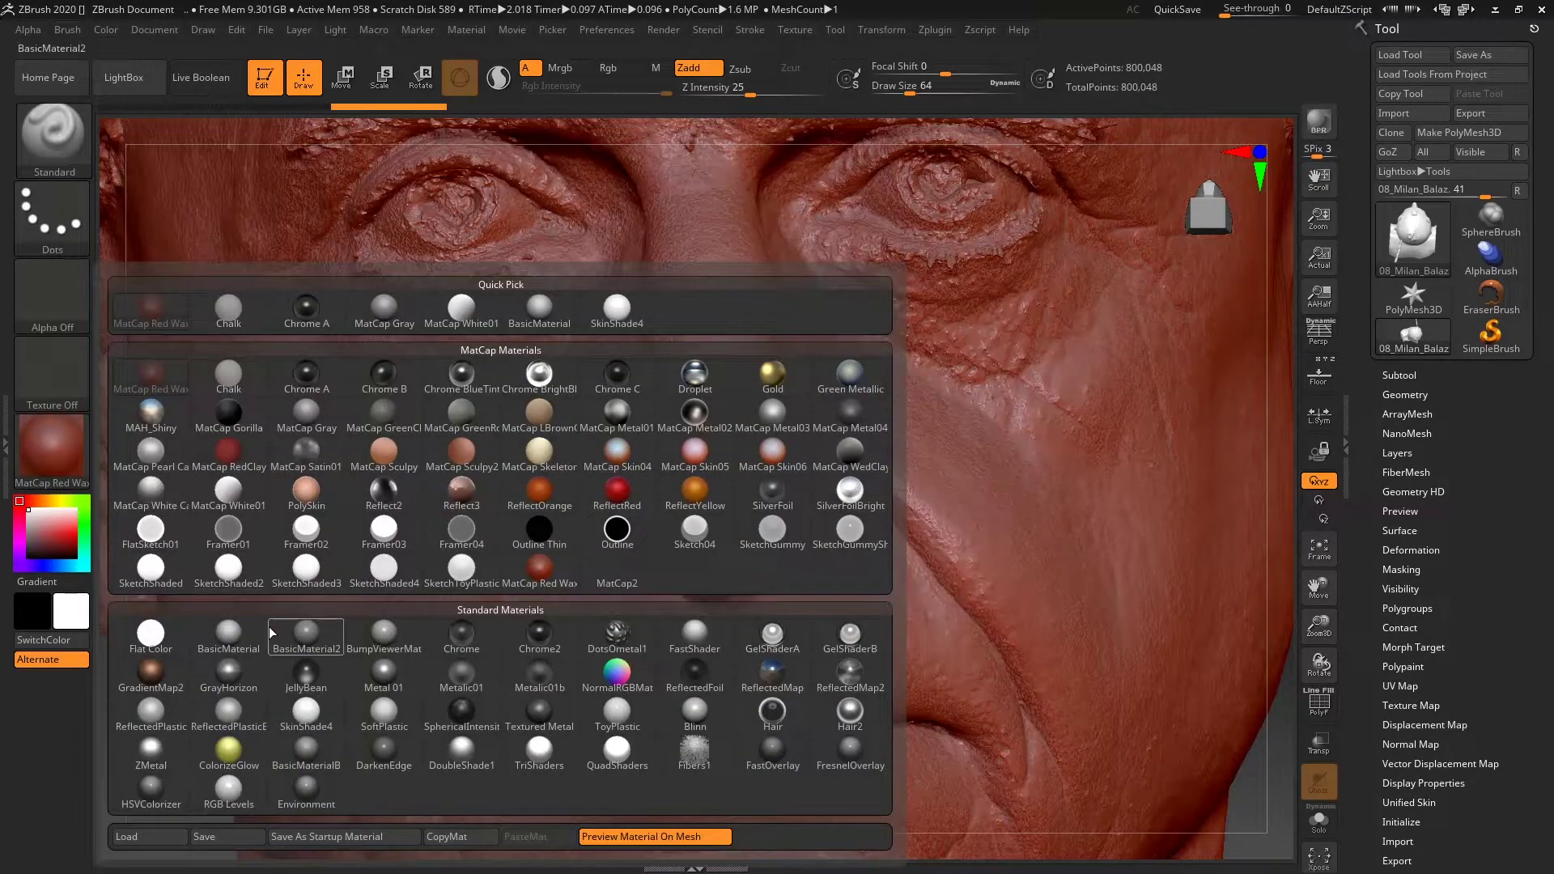
click(251, 635)
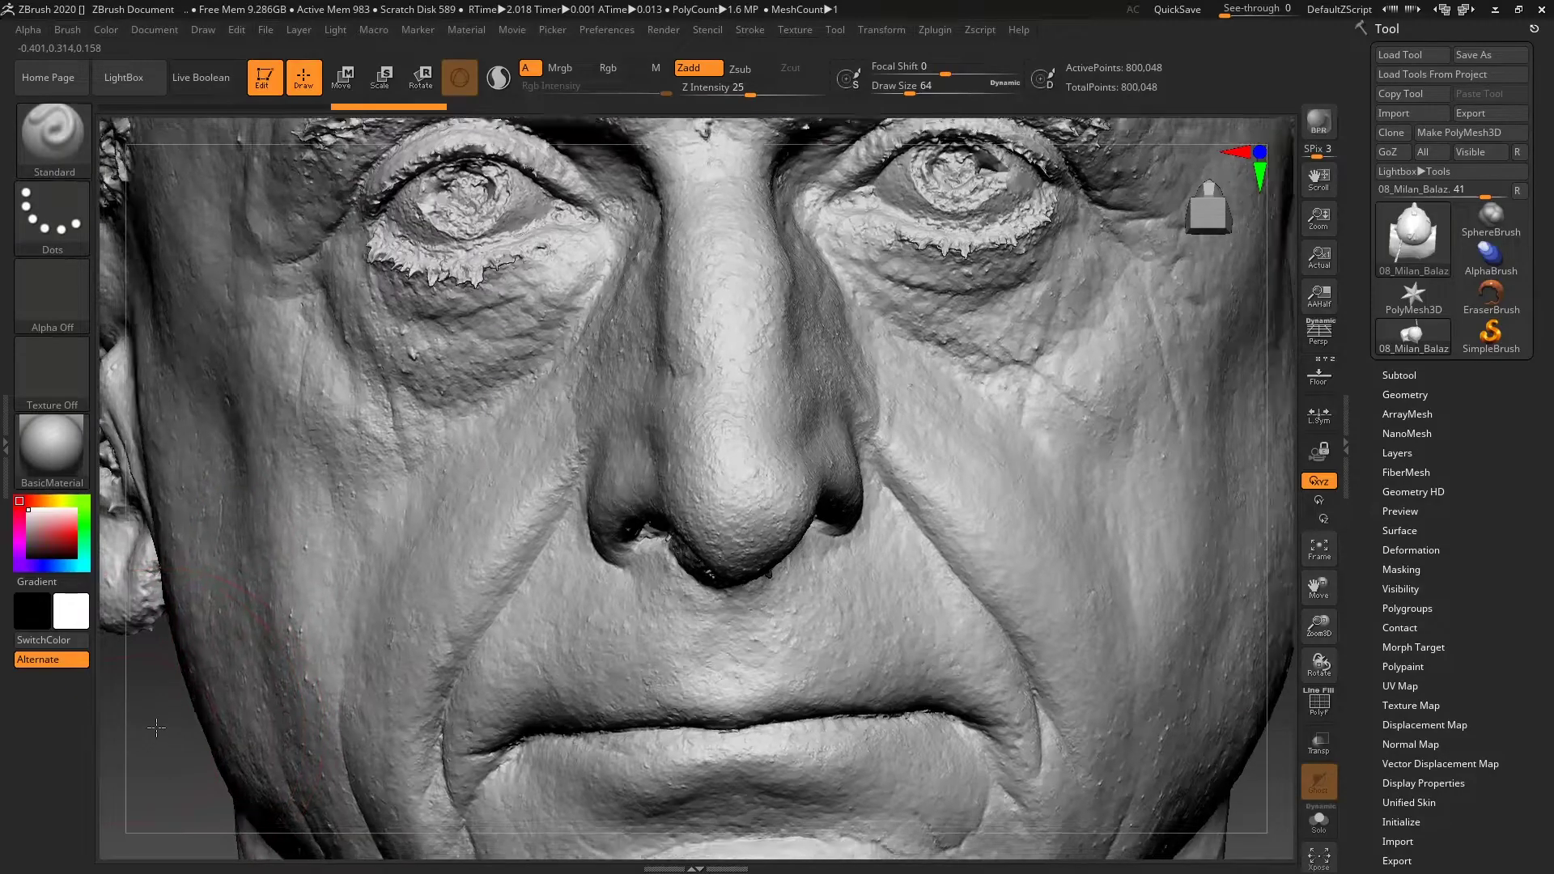
drag(138, 732, 198, 729)
key(f)
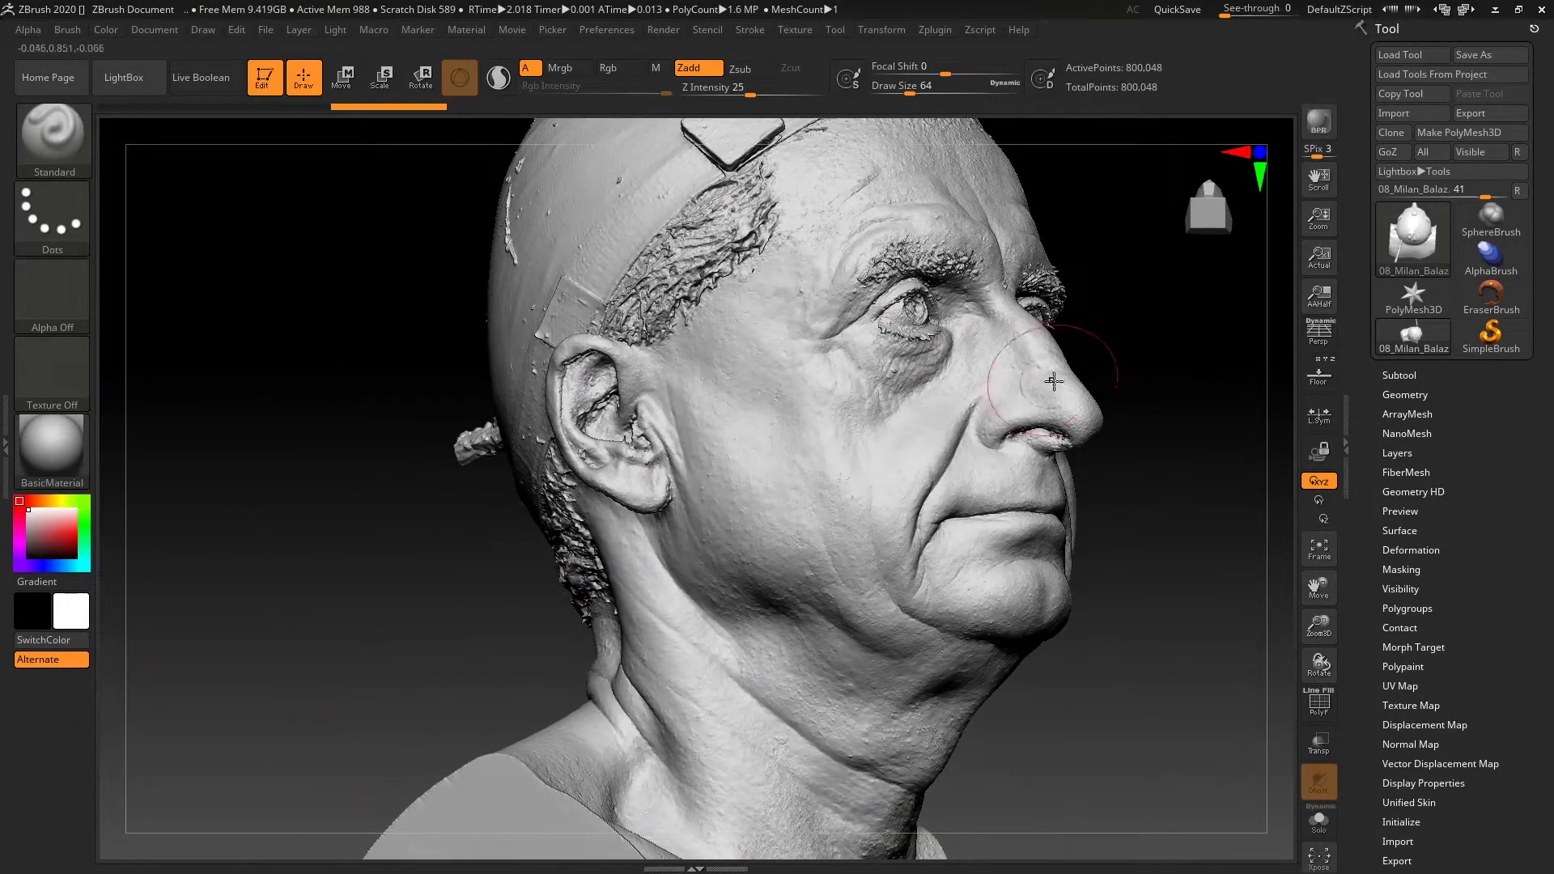
mouse_move(1134, 357)
mouse_down()
mouse_move(1003, 426)
mouse_move(1074, 388)
mouse_move(1137, 482)
mouse_move(1084, 489)
mouse_move(1081, 526)
mouse_move(1197, 576)
mouse_move(1169, 496)
mouse_move(1058, 510)
mouse_move(1163, 507)
mouse_move(1178, 635)
mouse_move(1158, 548)
mouse_move(1117, 603)
mouse_move(1113, 660)
mouse_move(1101, 539)
mouse_up()
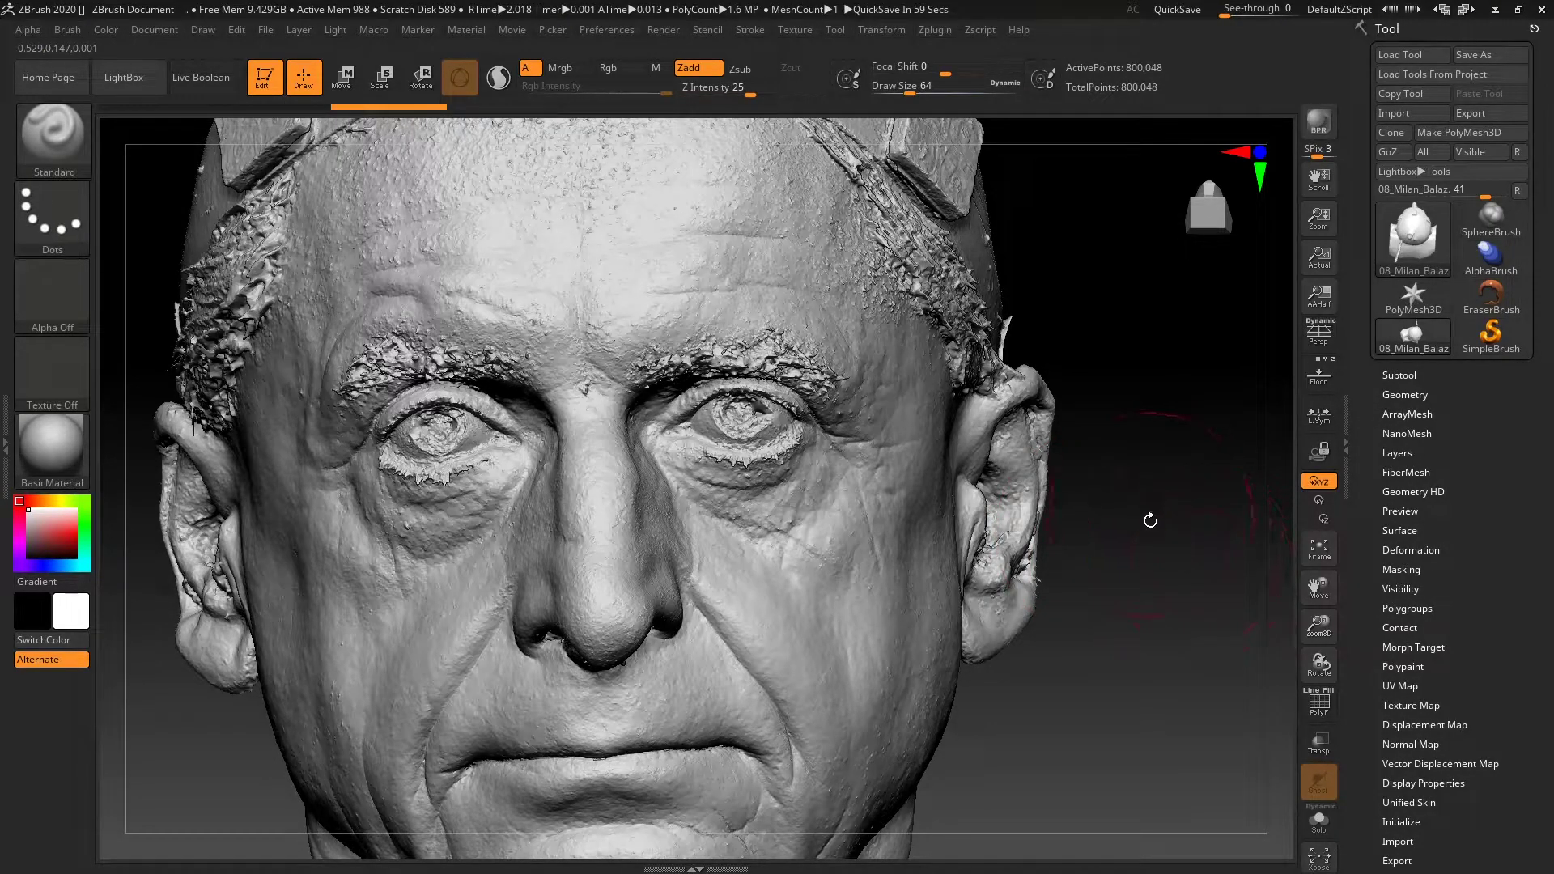
drag(1149, 566, 1174, 535)
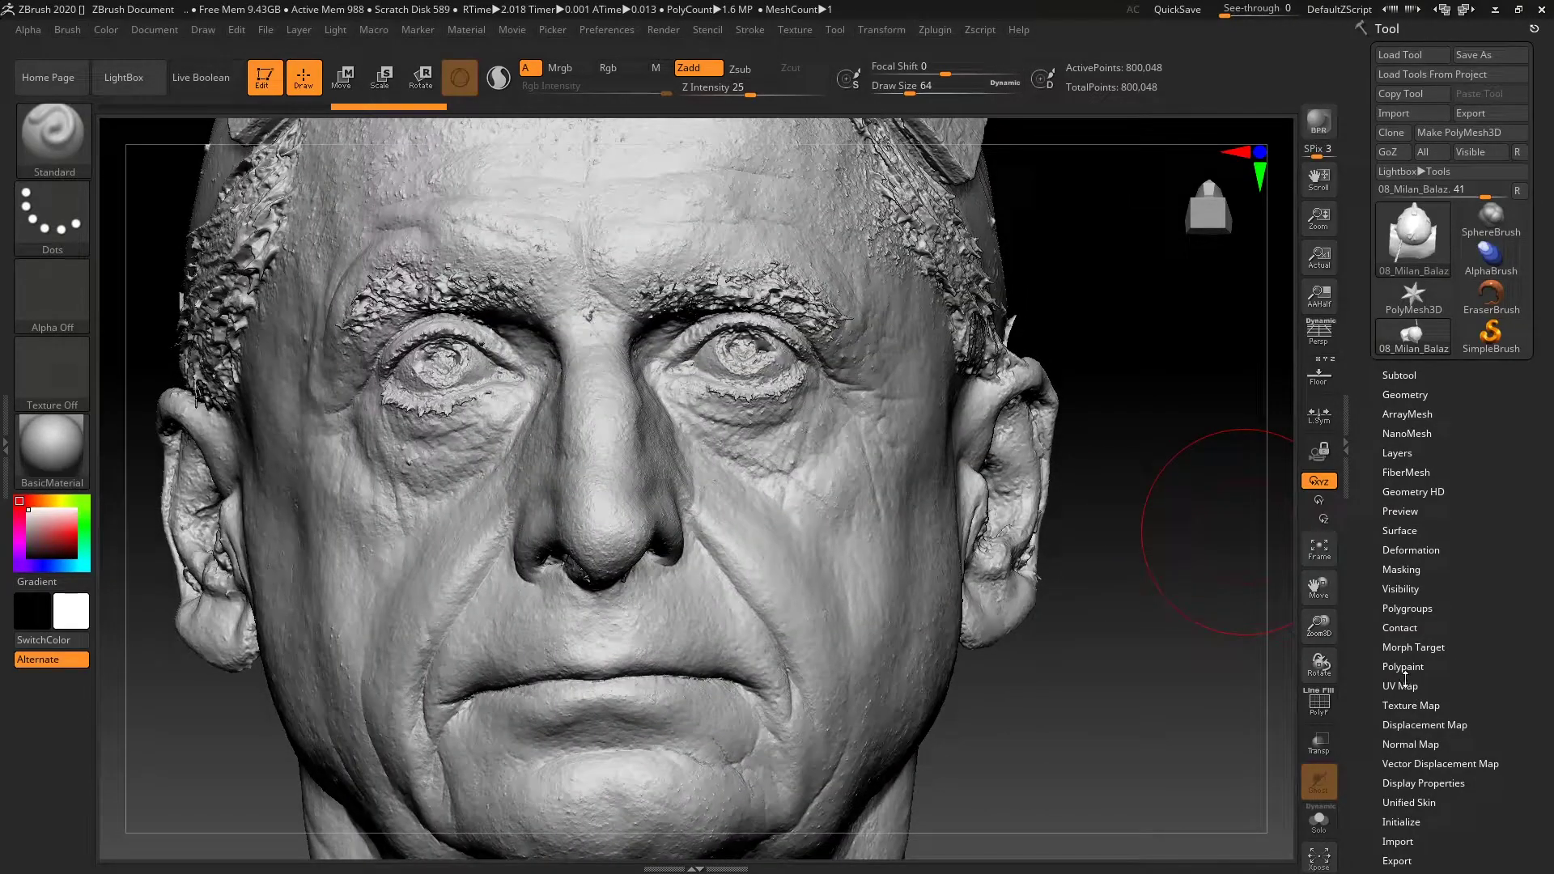
click(795, 30)
click(854, 276)
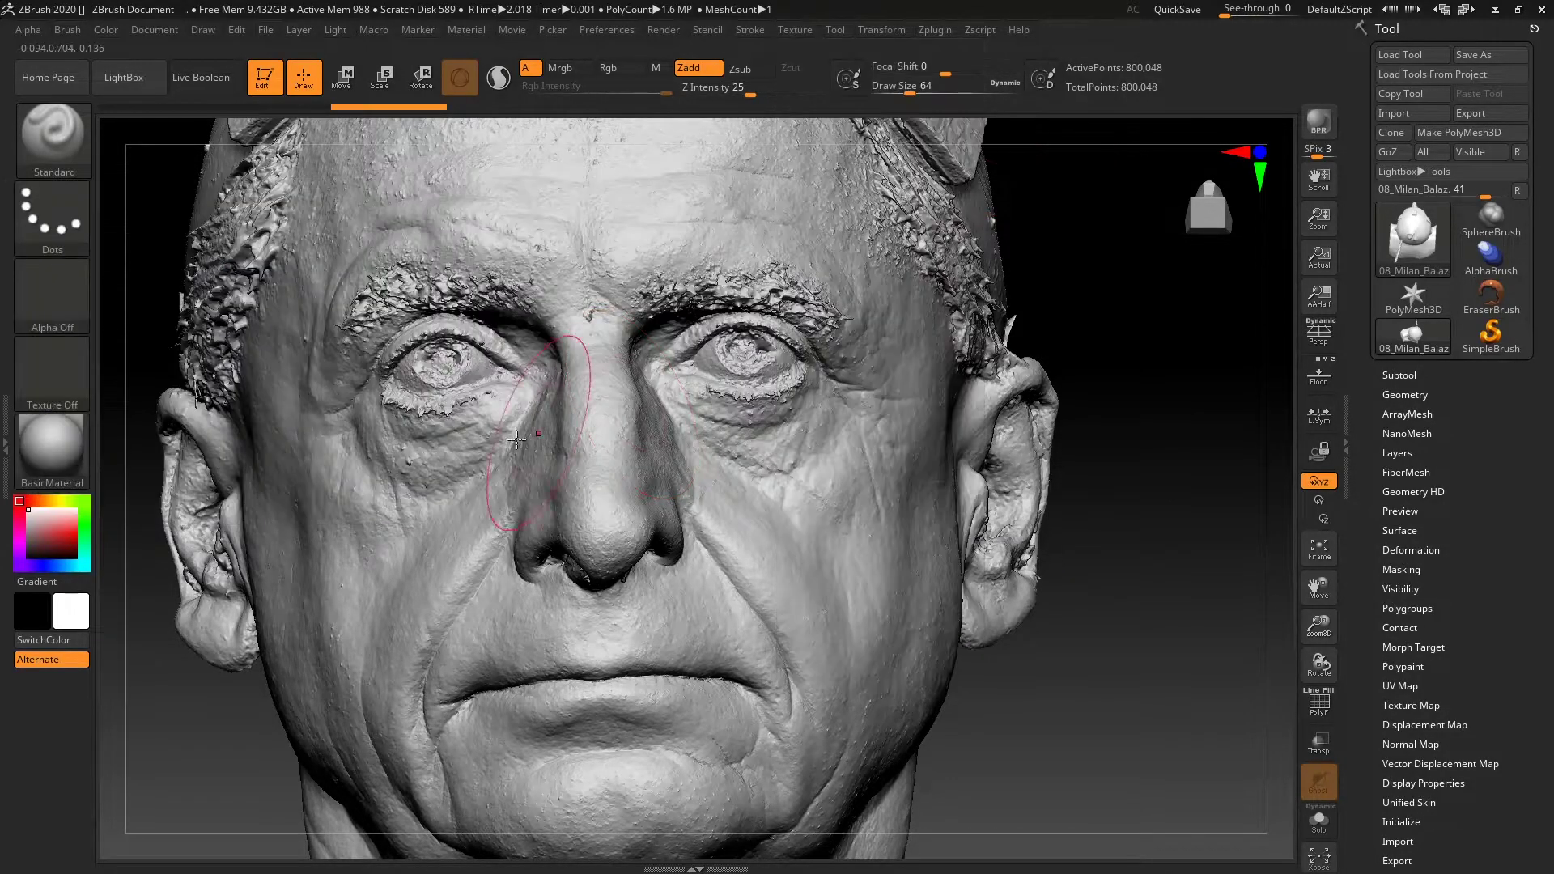
click(794, 30)
click(842, 222)
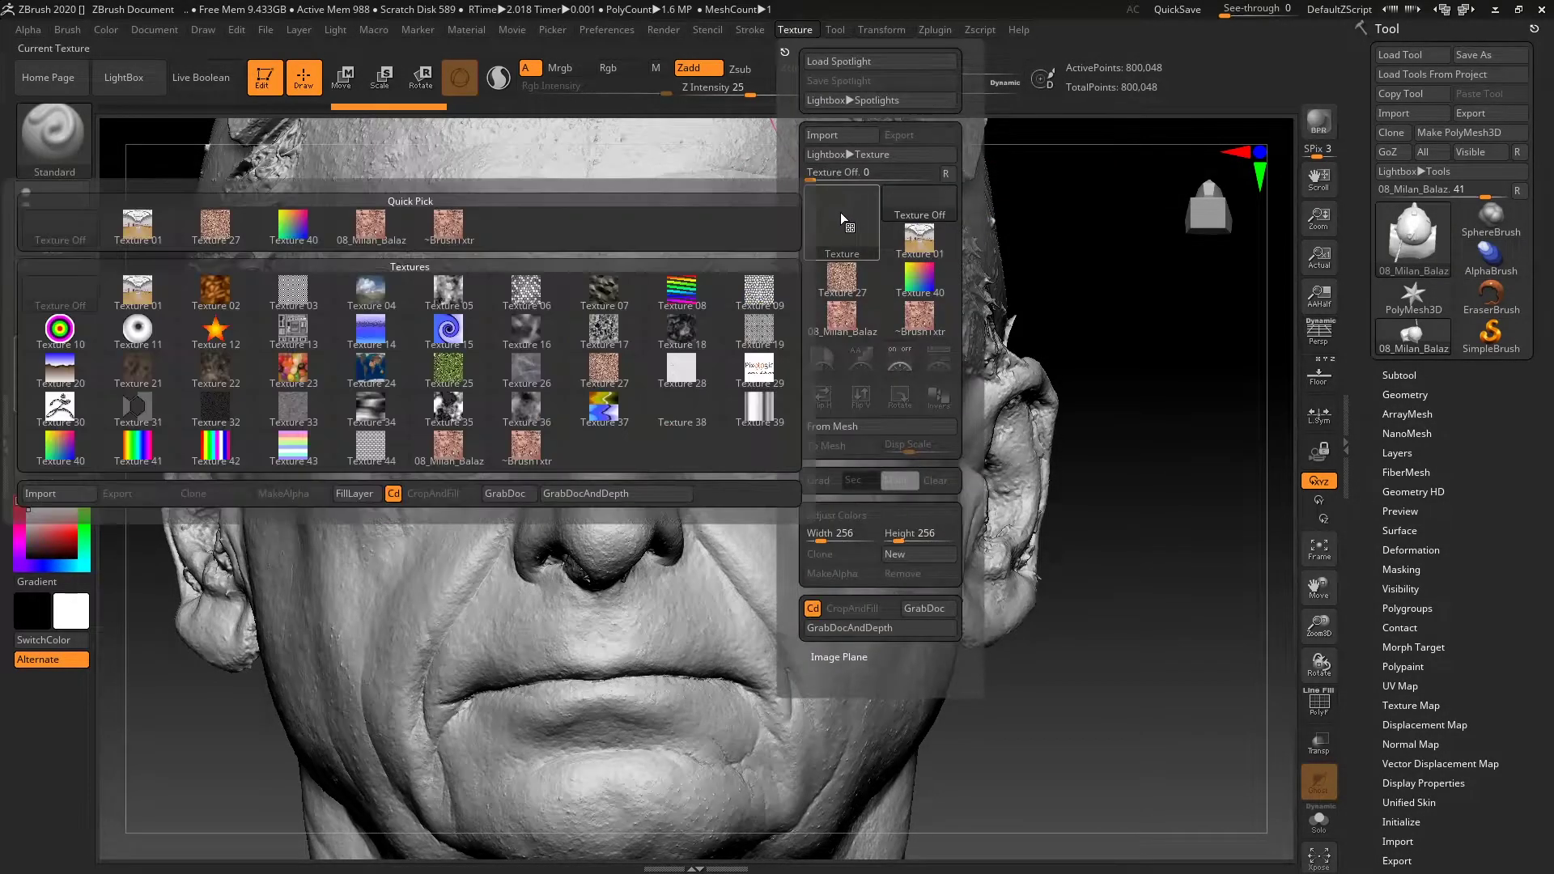
click(57, 494)
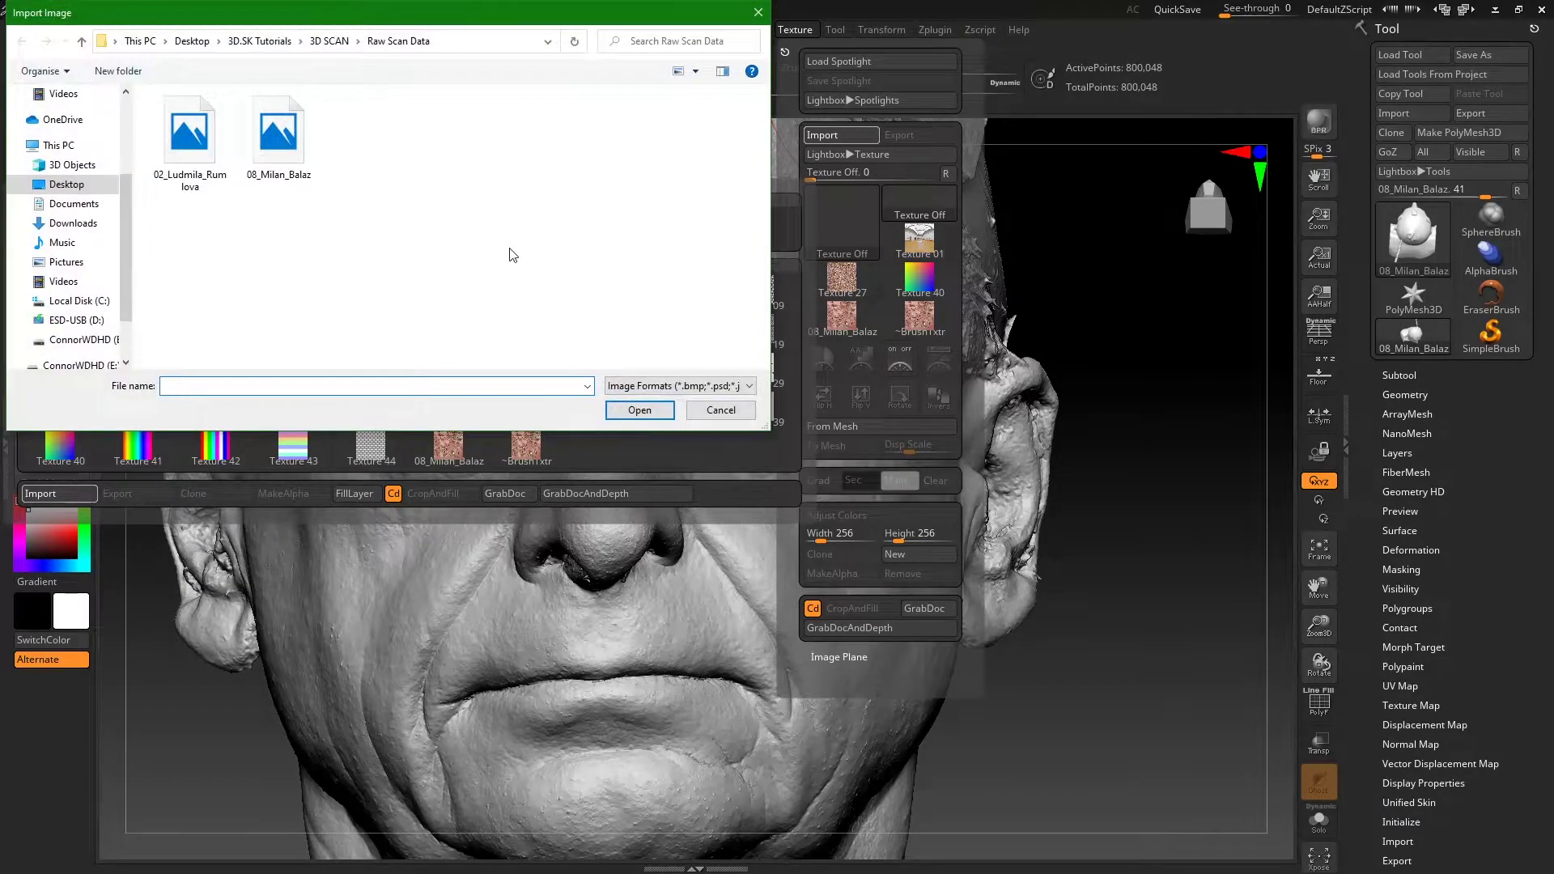
click(304, 164)
click(640, 409)
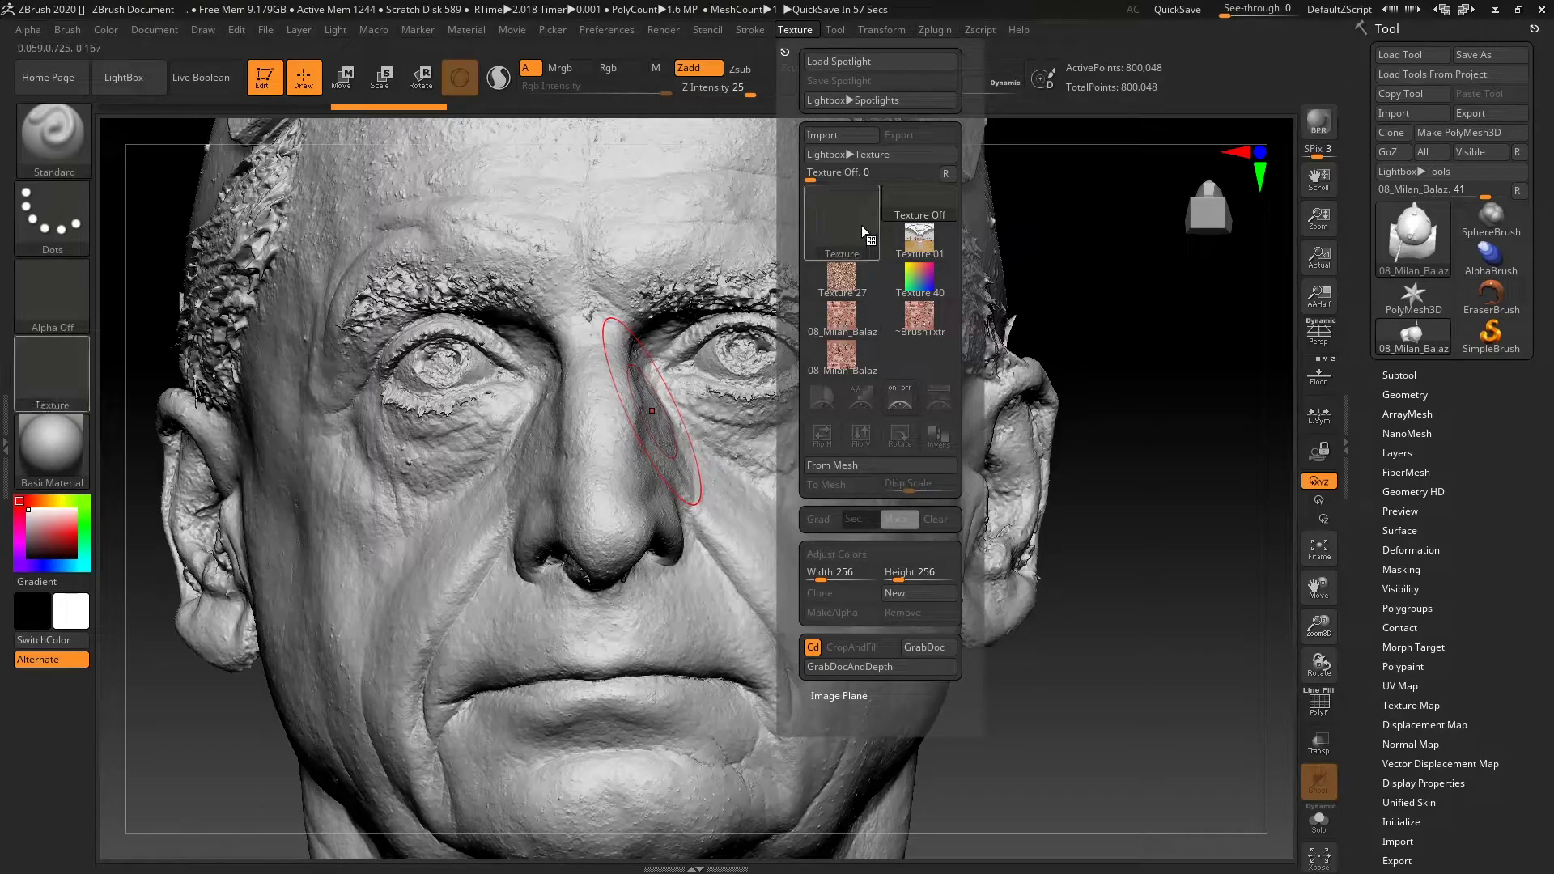
click(853, 366)
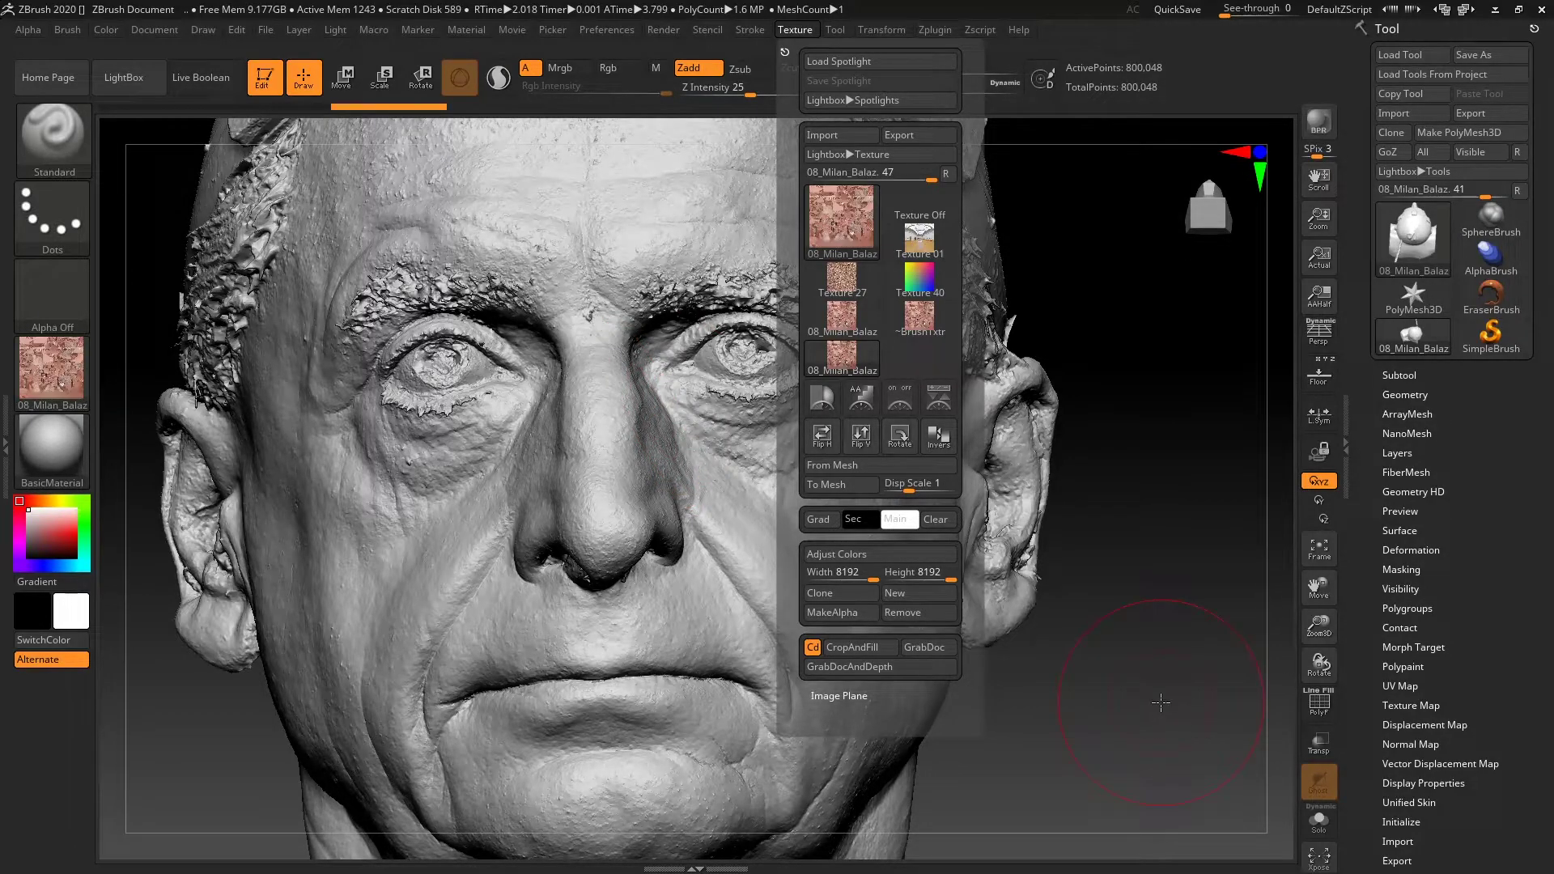
click(1411, 705)
click(1430, 759)
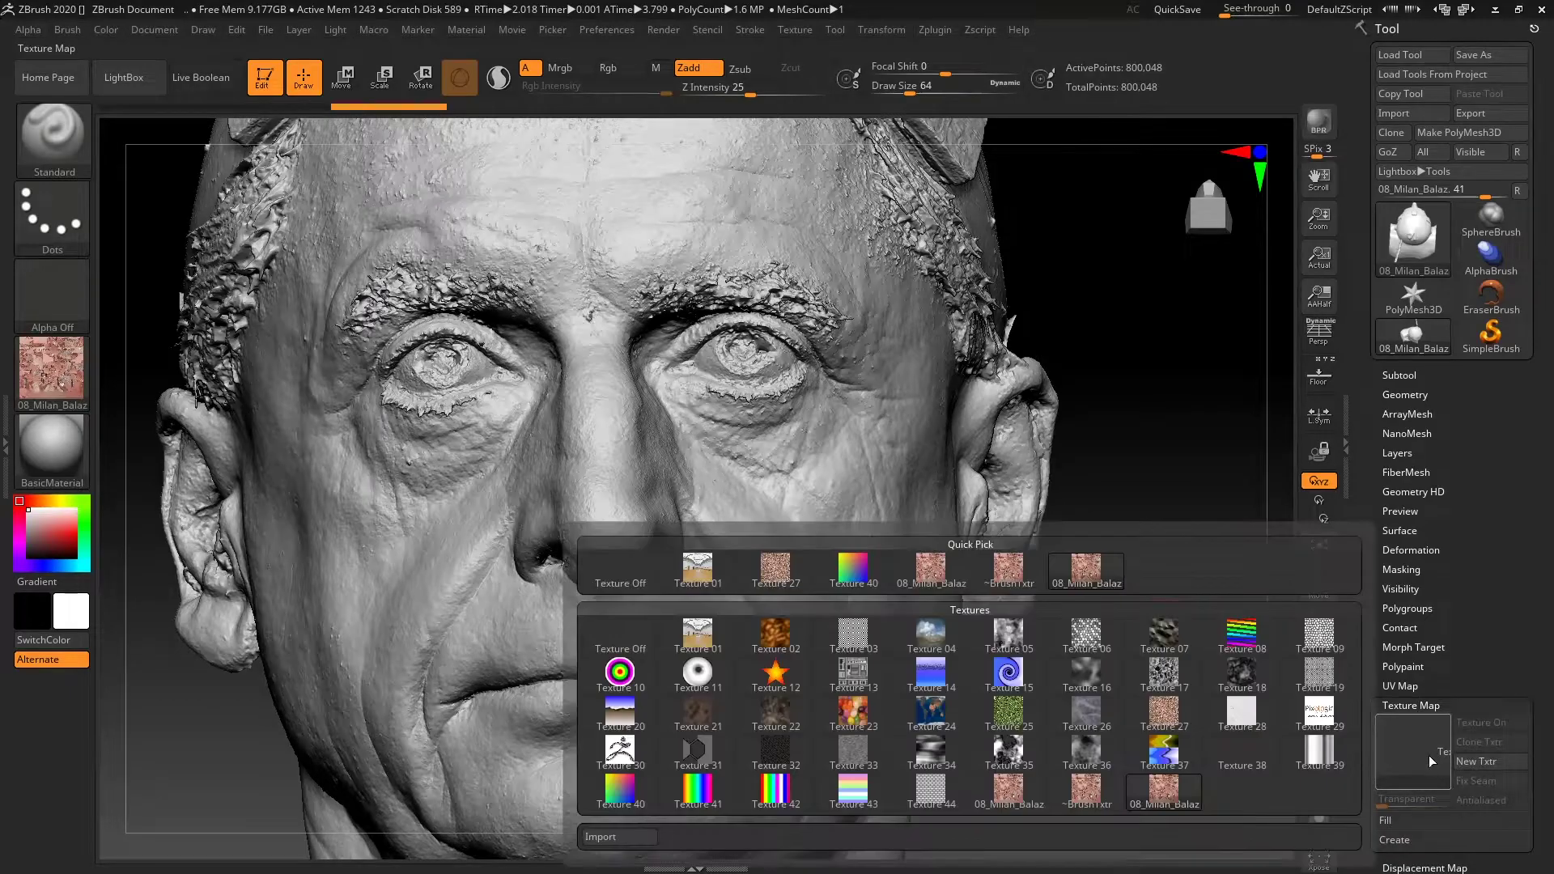
click(1163, 792)
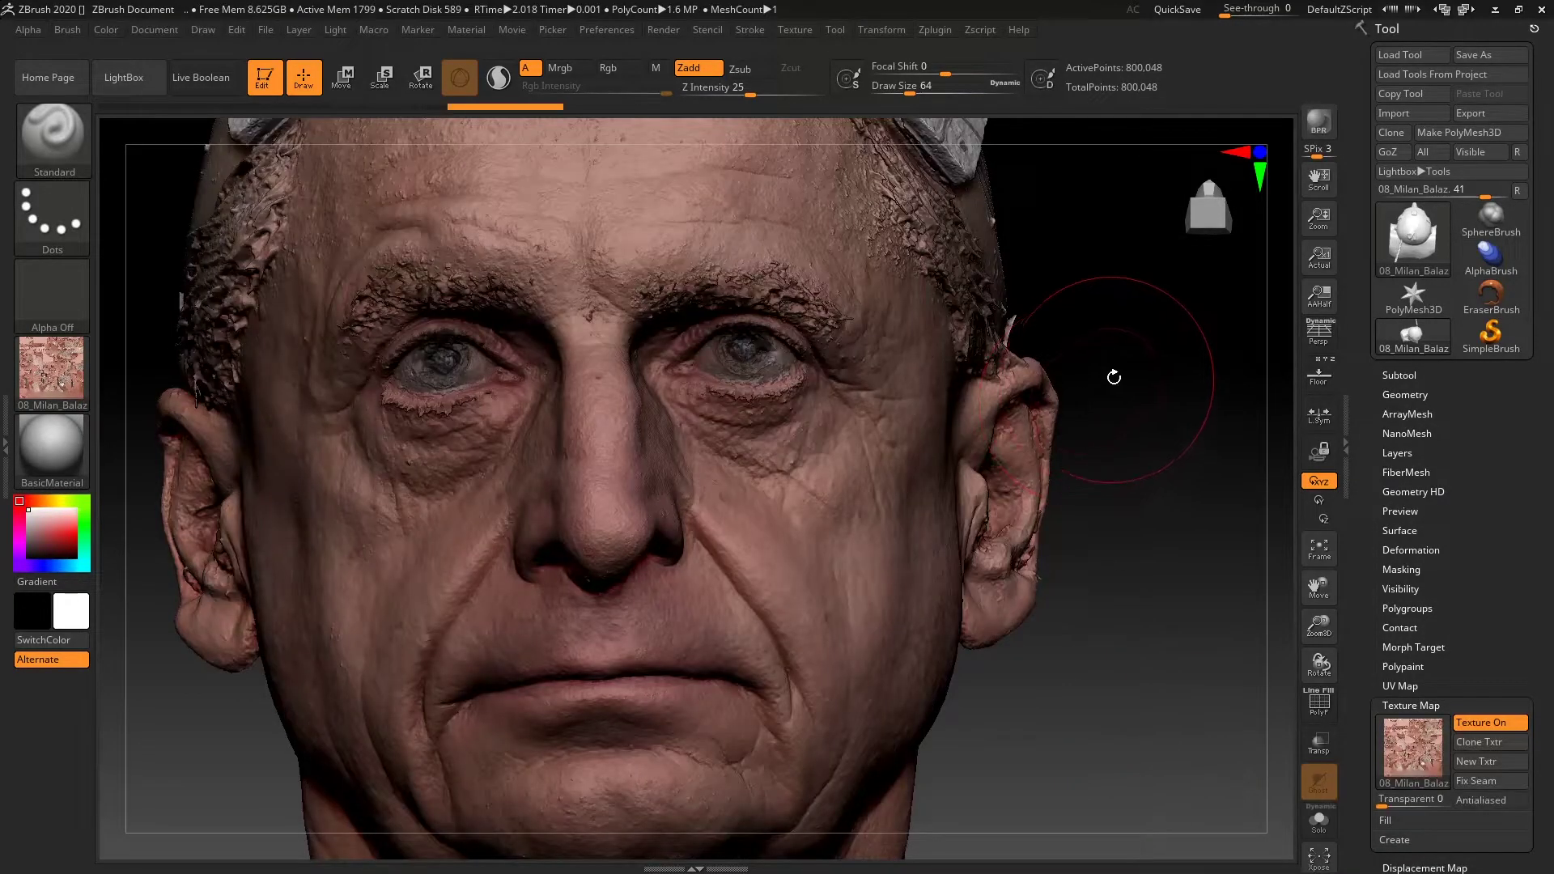
drag(1174, 398, 1175, 423)
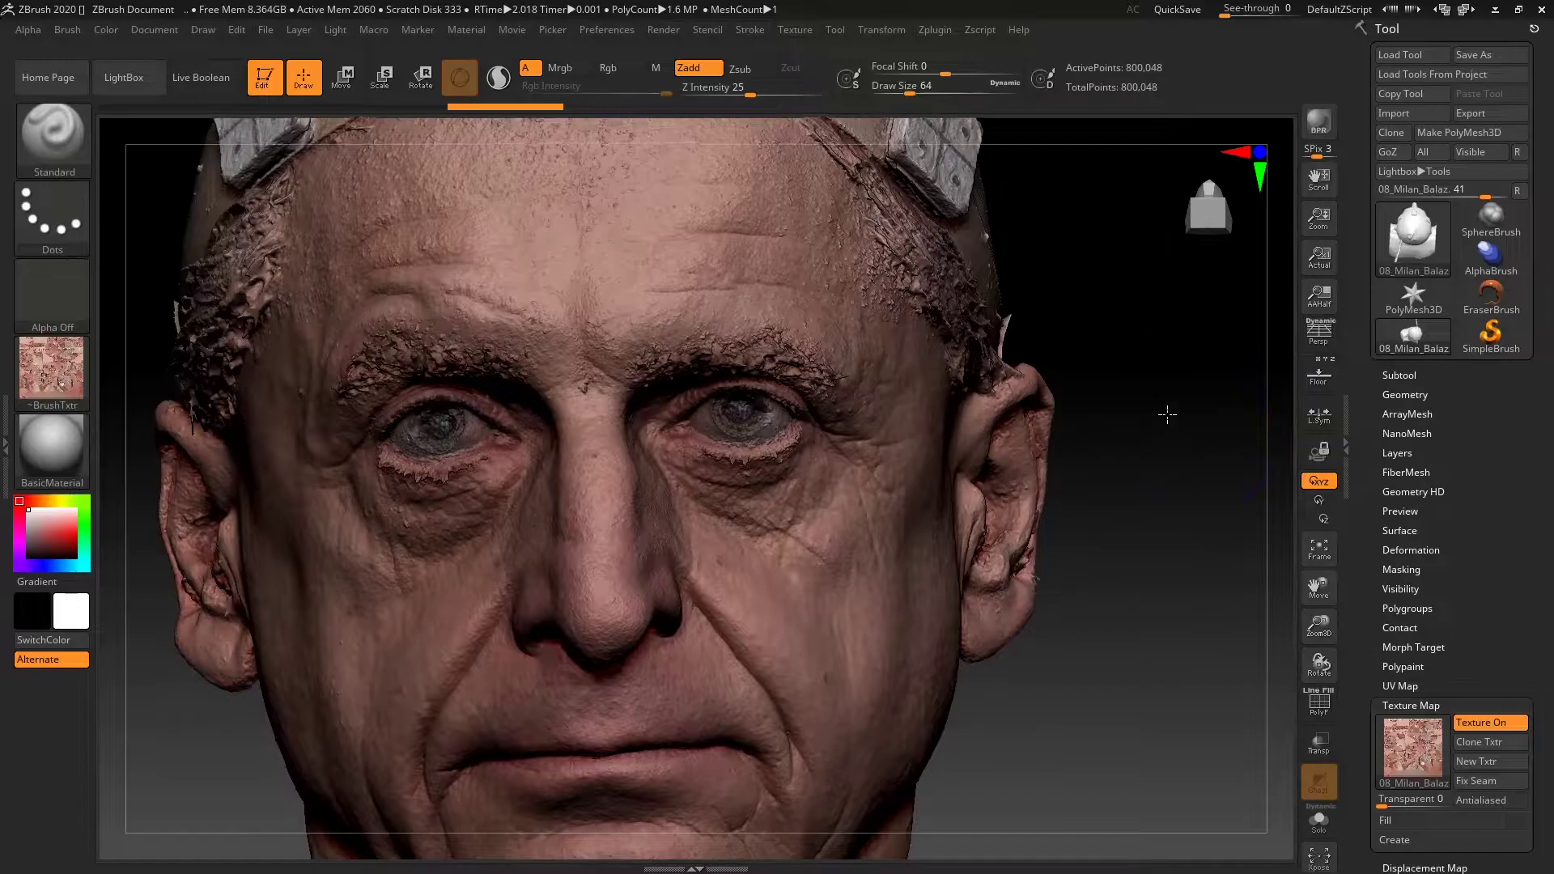
drag(1165, 413, 1173, 451)
alt+drag(1182, 534, 1128, 385)
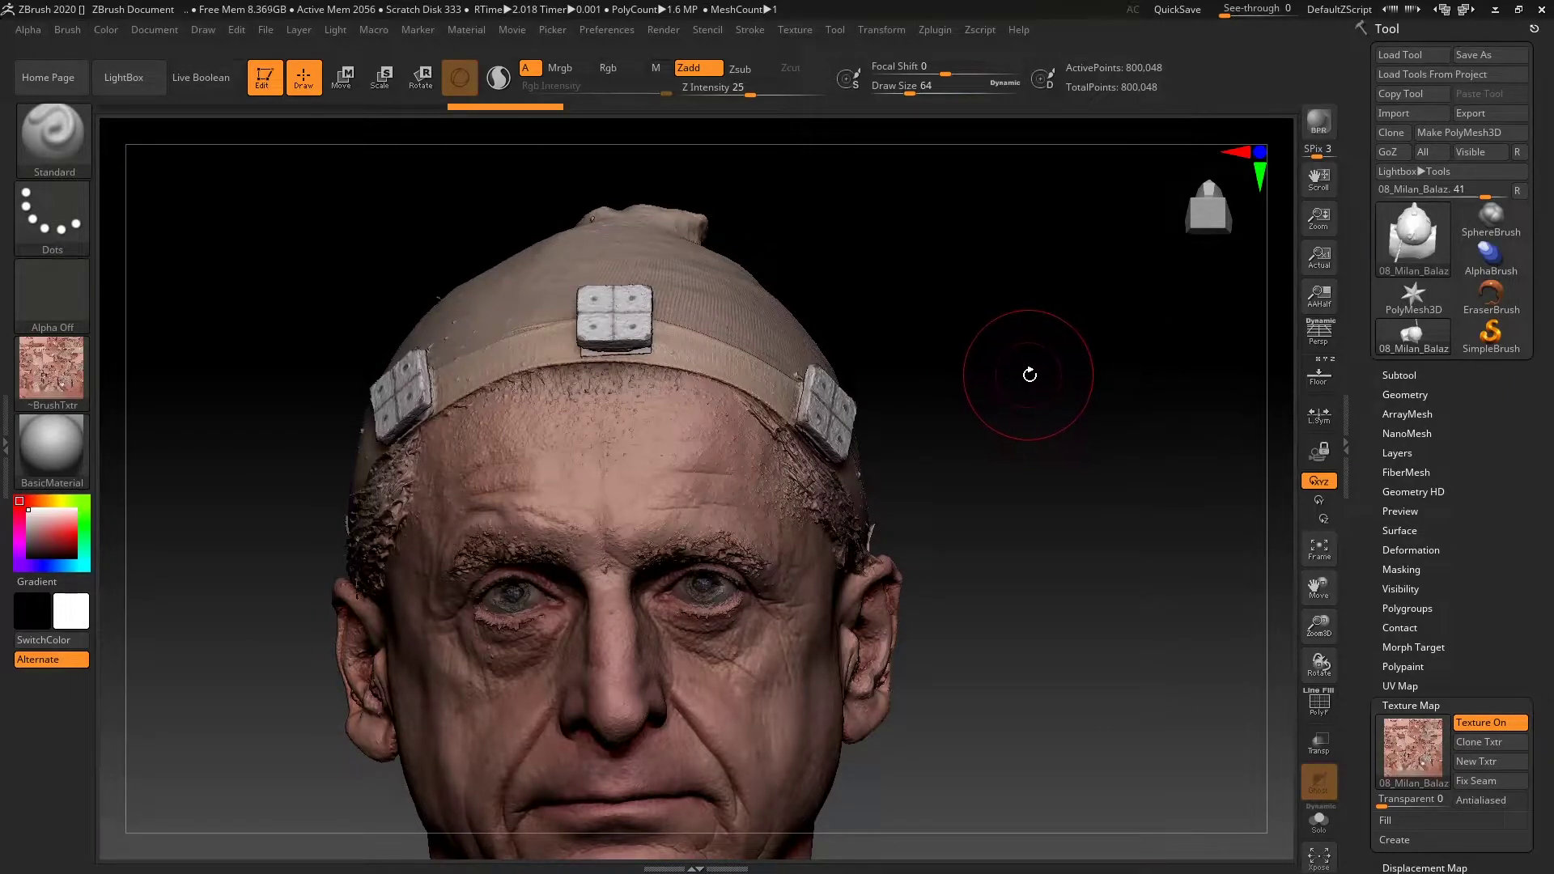
- Orbit the textured head through profile, three-quarter and front views to inspect it
drag(1041, 387, 964, 376)
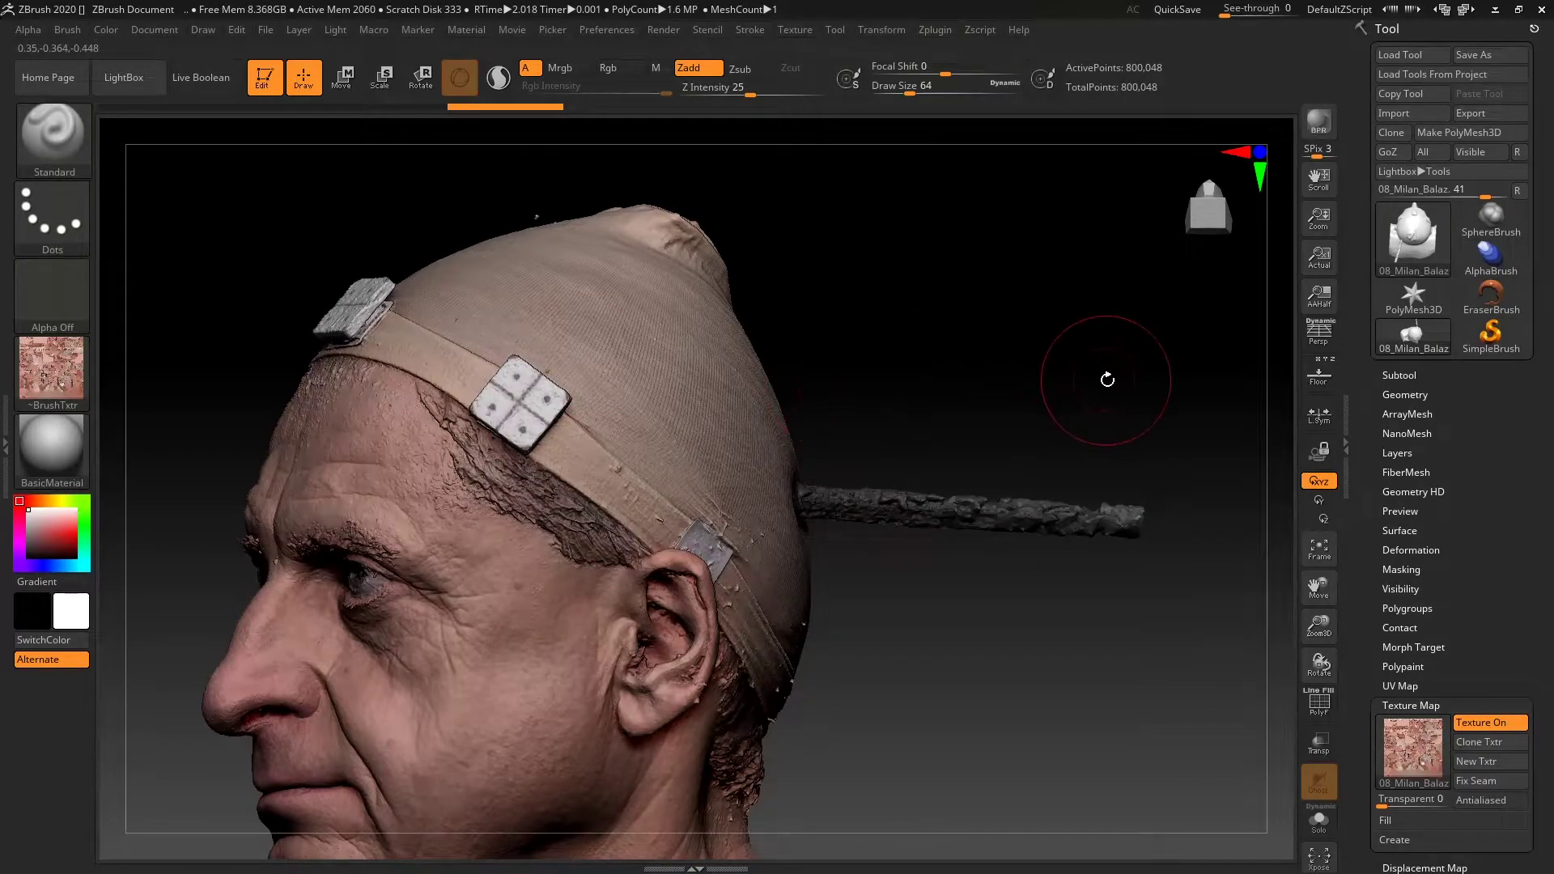
alt+drag(1096, 374, 1042, 255)
drag(791, 464, 1045, 458)
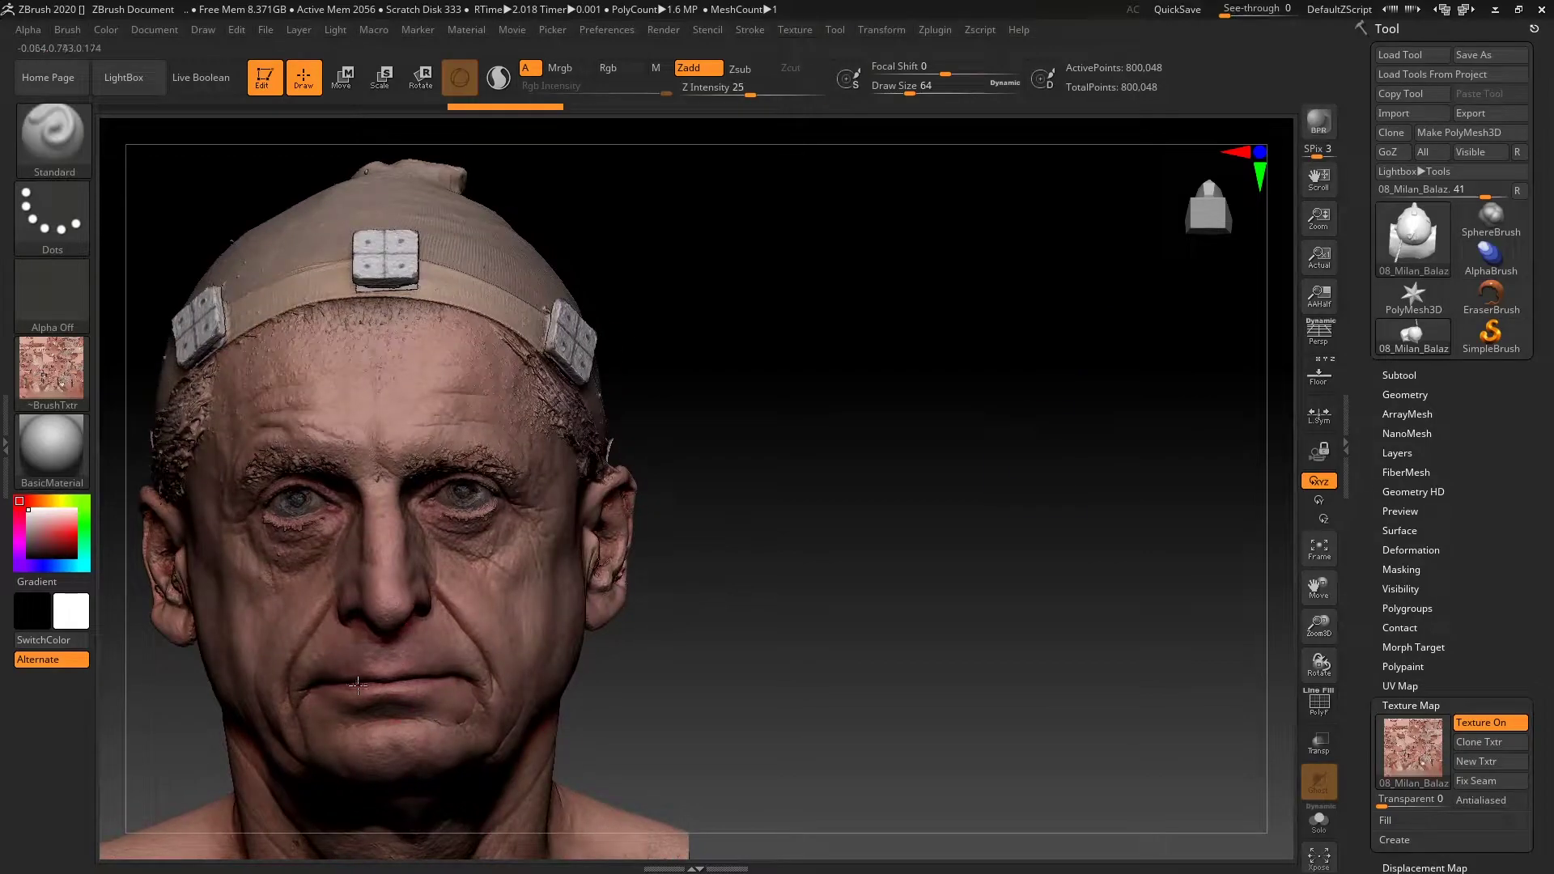
drag(887, 554, 1032, 423)
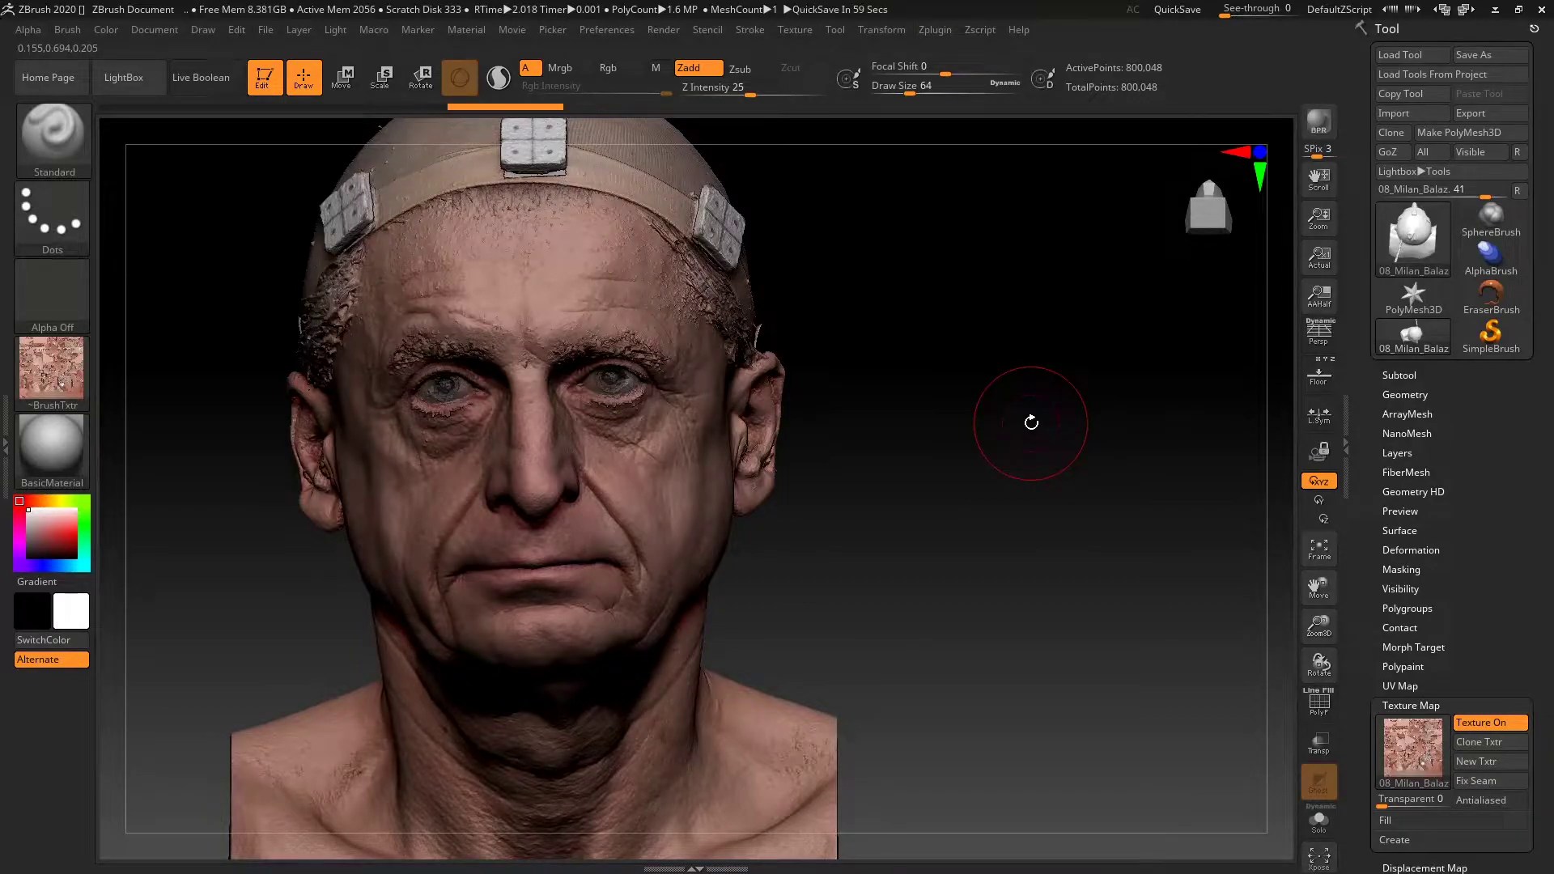
drag(1037, 410, 909, 509)
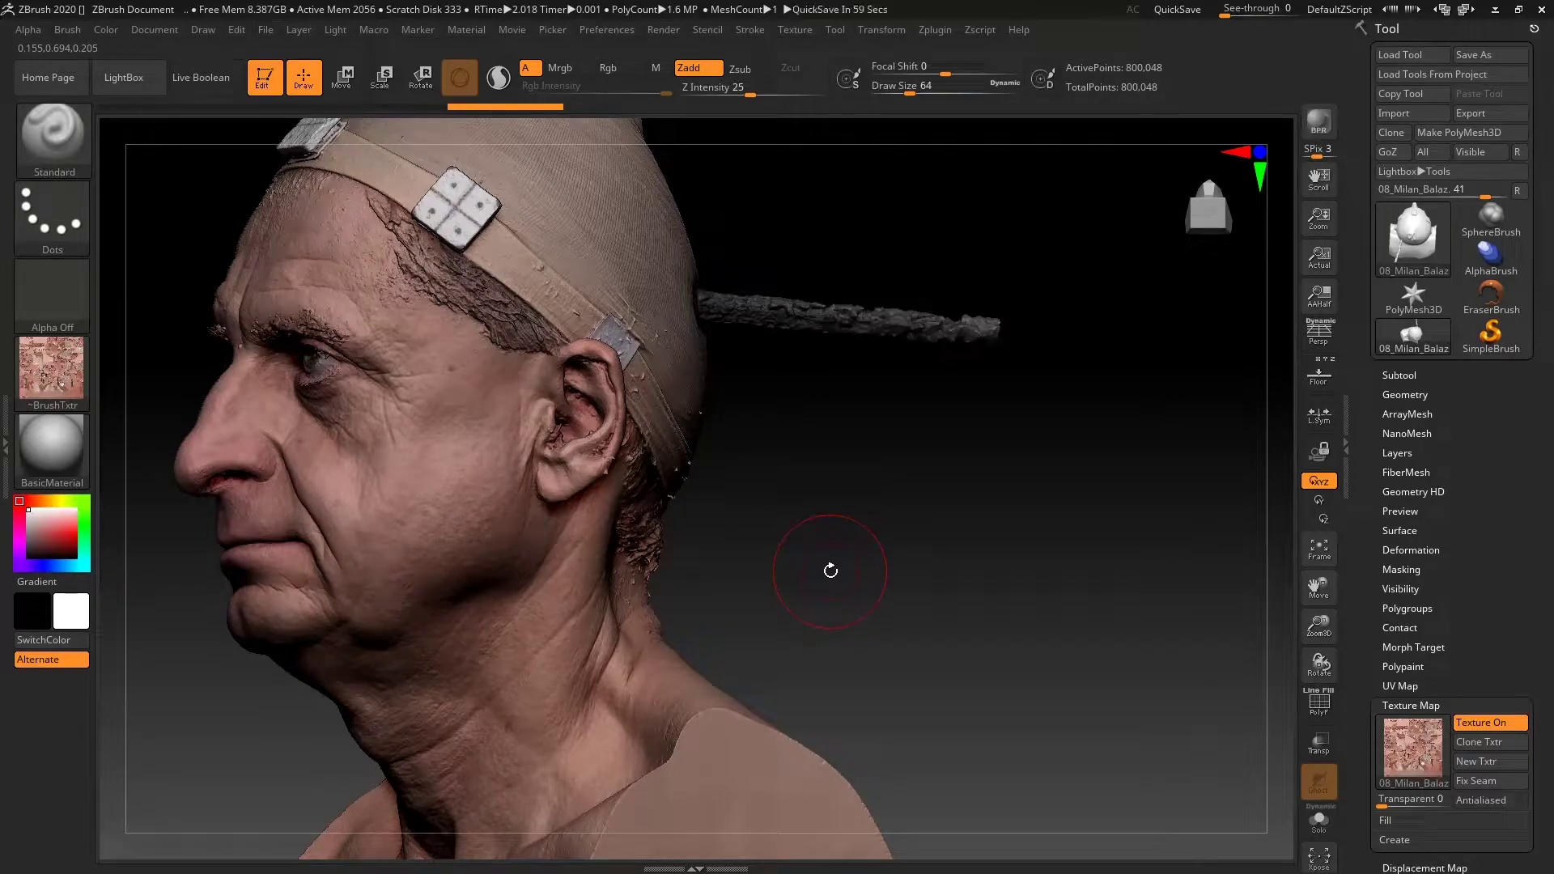
drag(972, 434, 941, 432)
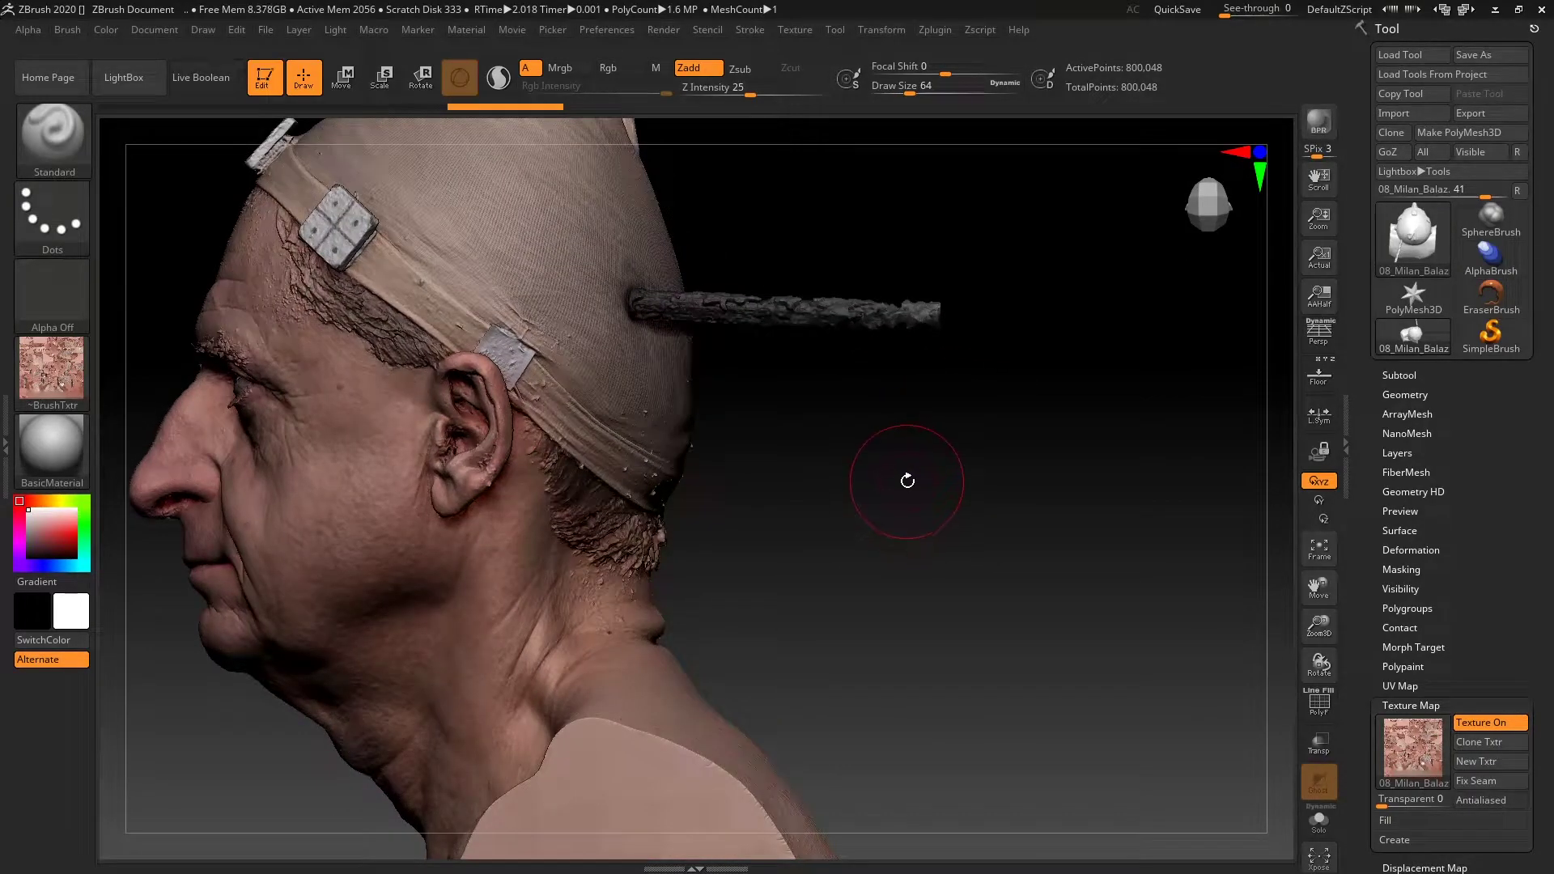
mouse_move(896, 479)
shift+mouse_down()
mouse_move(961, 479)
mouse_move(999, 454)
mouse_move(955, 396)
mouse_move(988, 440)
mouse_move(930, 434)
mouse_move(926, 454)
mouse_move(902, 454)
mouse_move(943, 462)
shift+mouse_up()
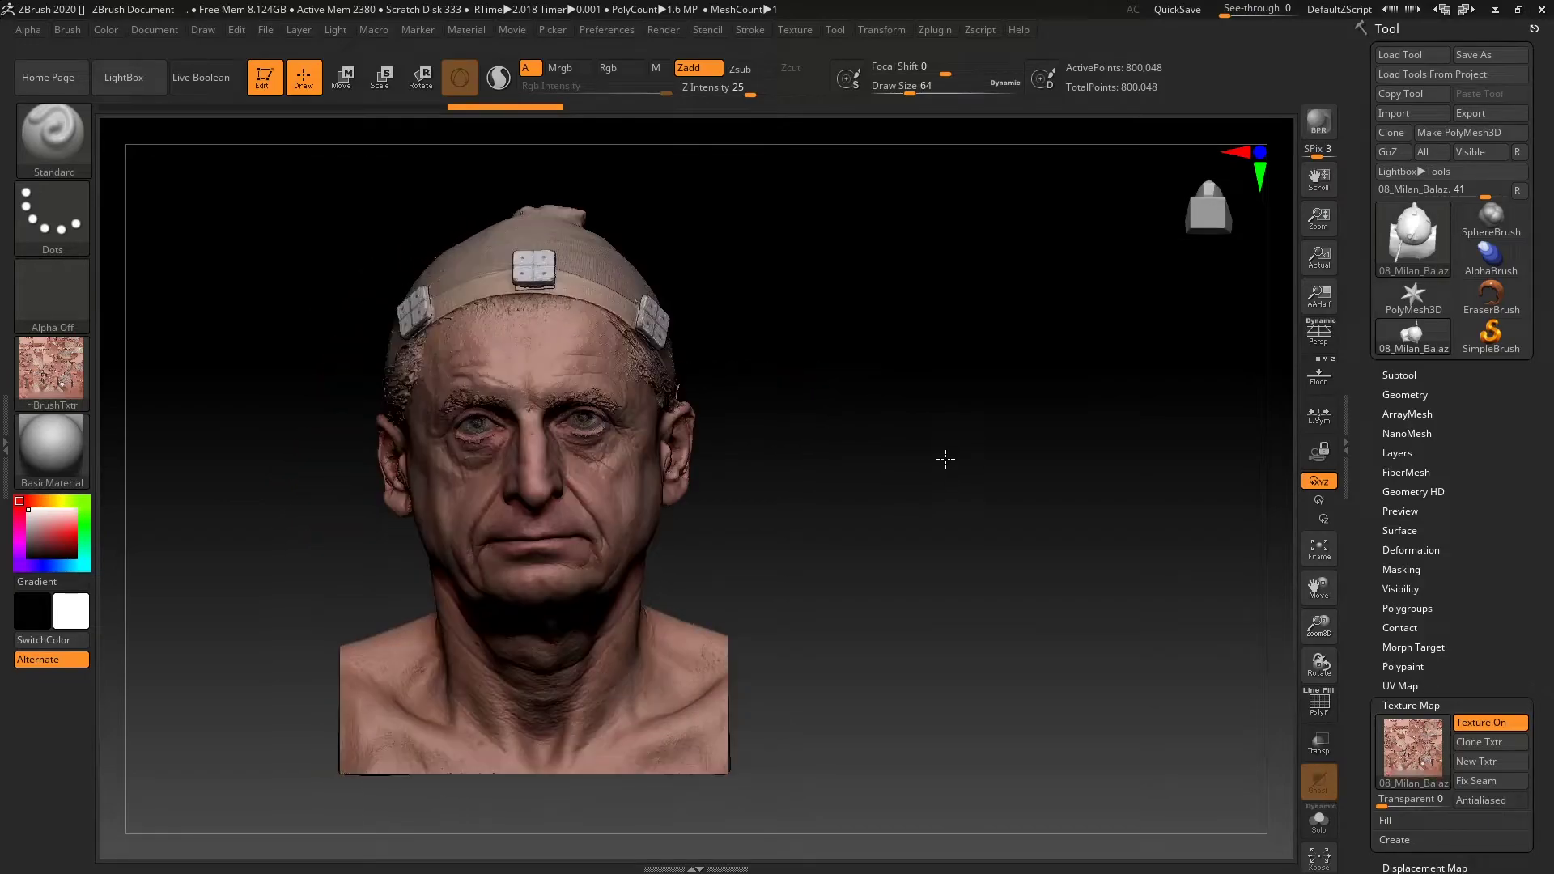
mouse_move(974, 493)
mouse_down()
mouse_move(968, 465)
mouse_move(956, 471)
mouse_up()
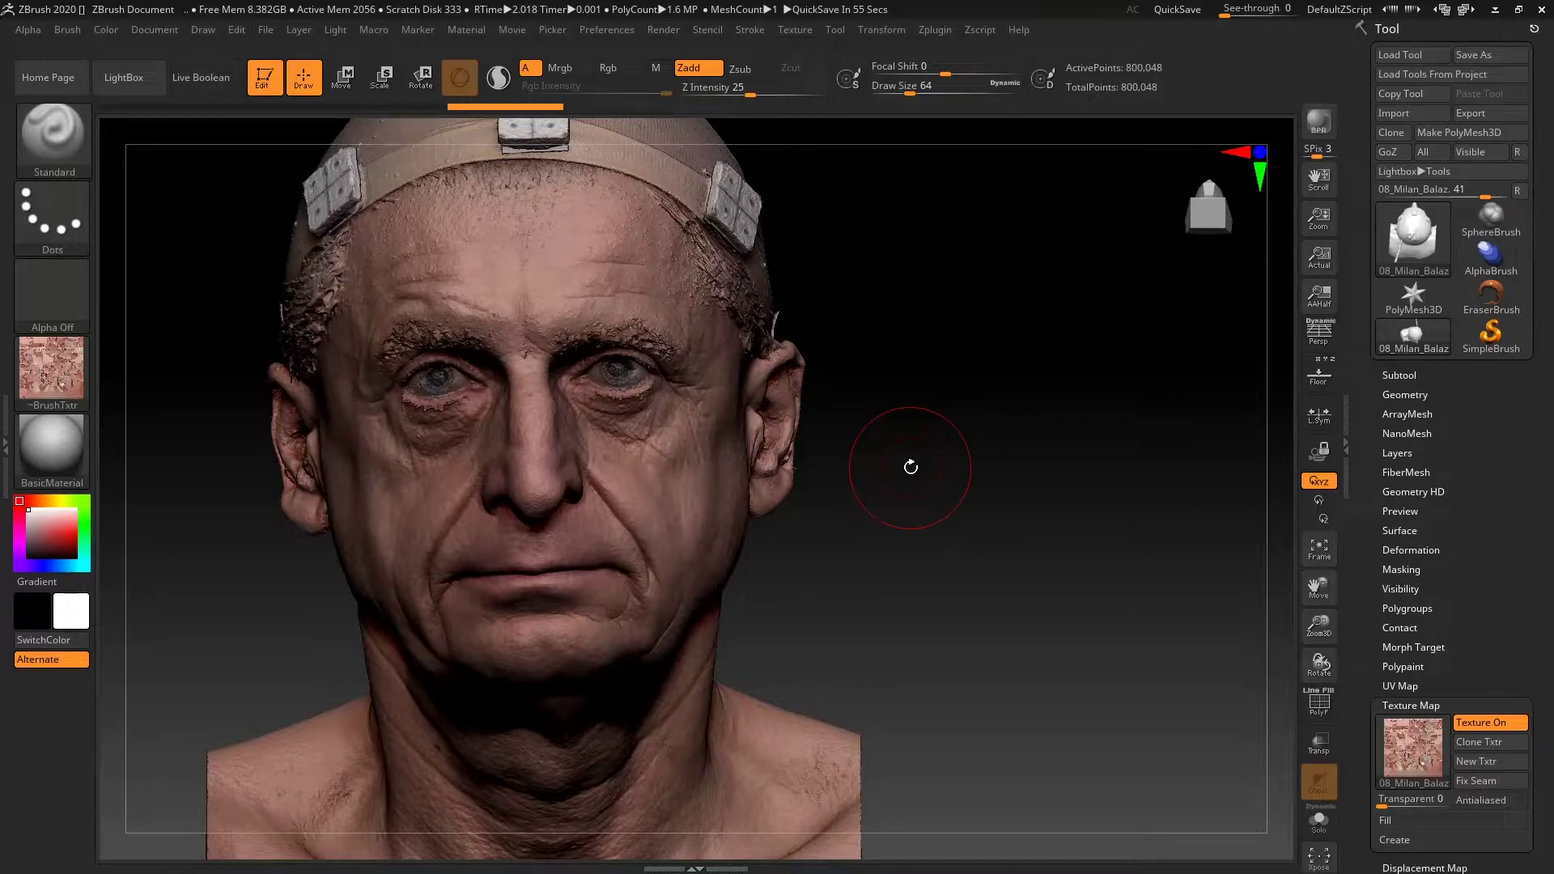
drag(1055, 399, 1142, 340)
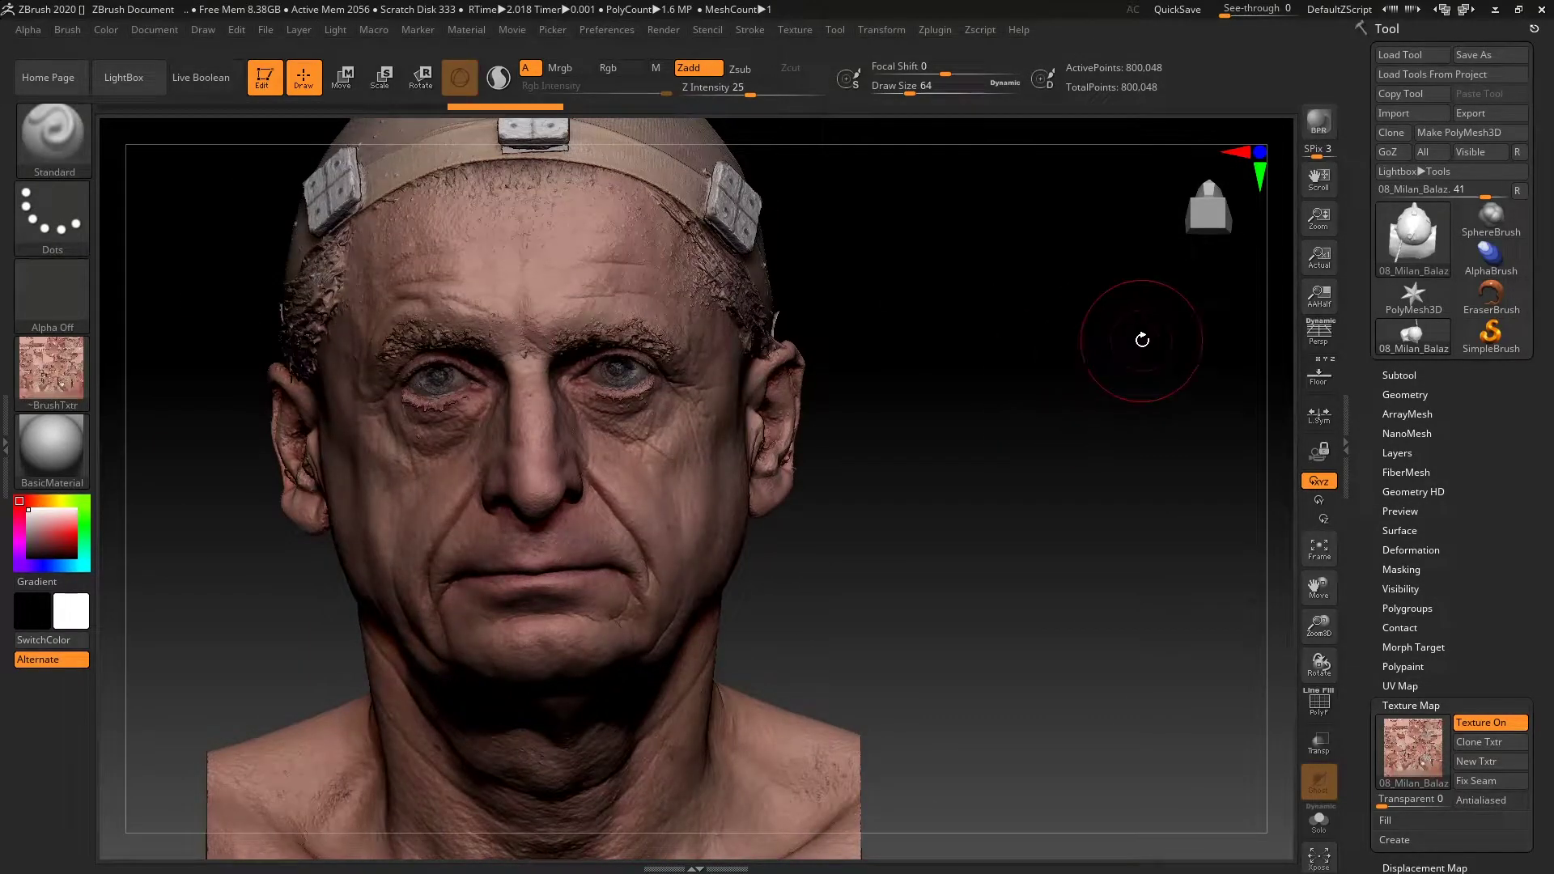
mouse_move(1042, 424)
mouse_down()
mouse_move(1058, 434)
mouse_move(1037, 350)
mouse_move(1124, 410)
mouse_move(1134, 435)
mouse_move(1081, 437)
mouse_up()
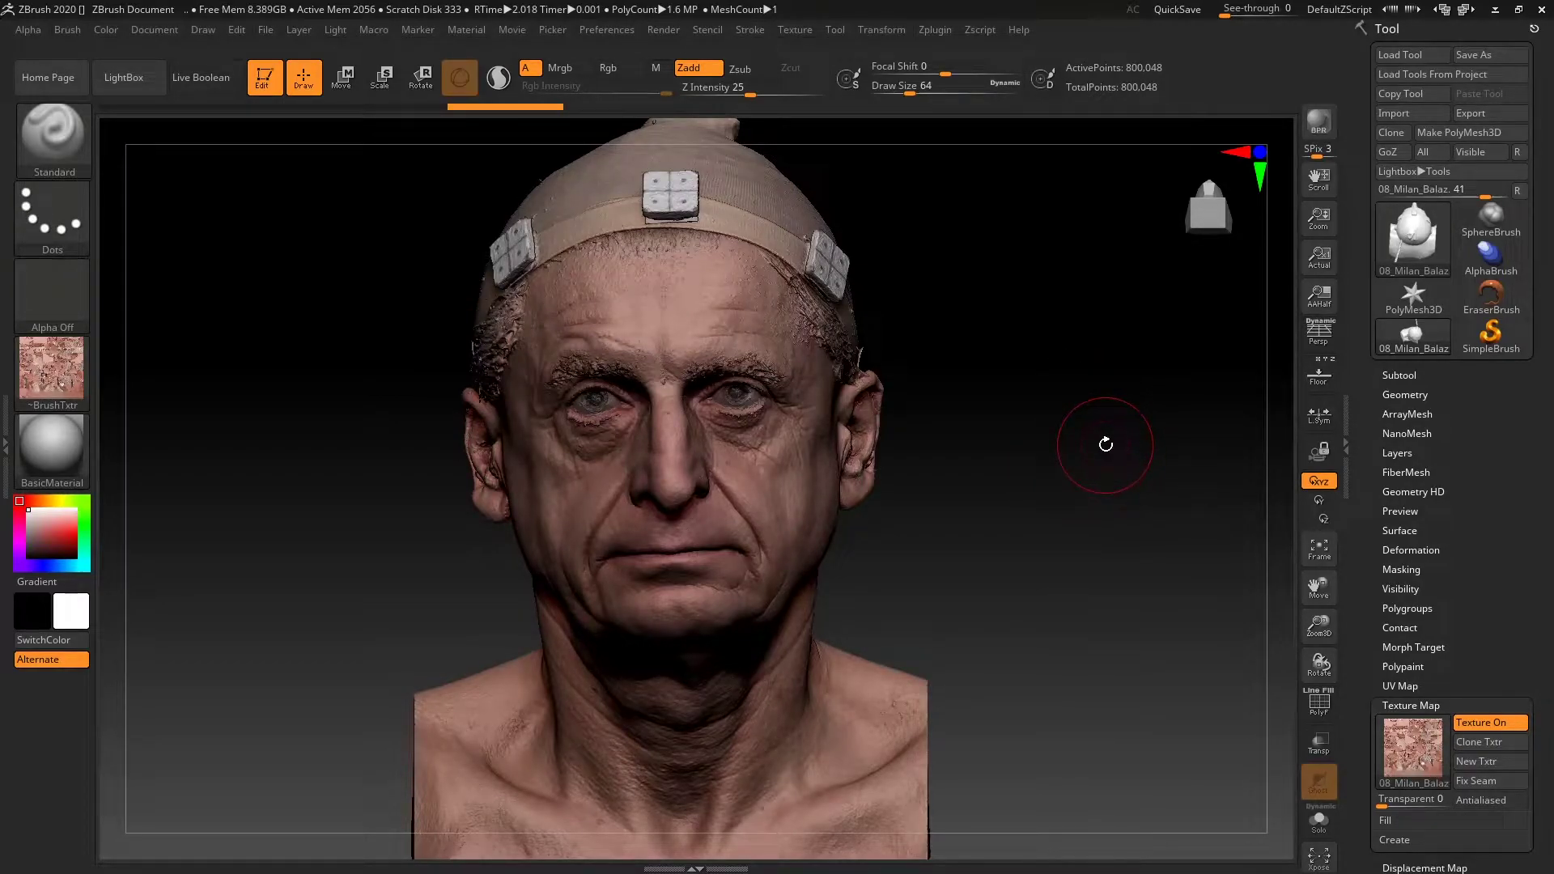
mouse_move(1086, 429)
mouse_down()
mouse_move(1096, 391)
mouse_move(1093, 420)
mouse_move(1120, 454)
mouse_move(1072, 444)
mouse_up()
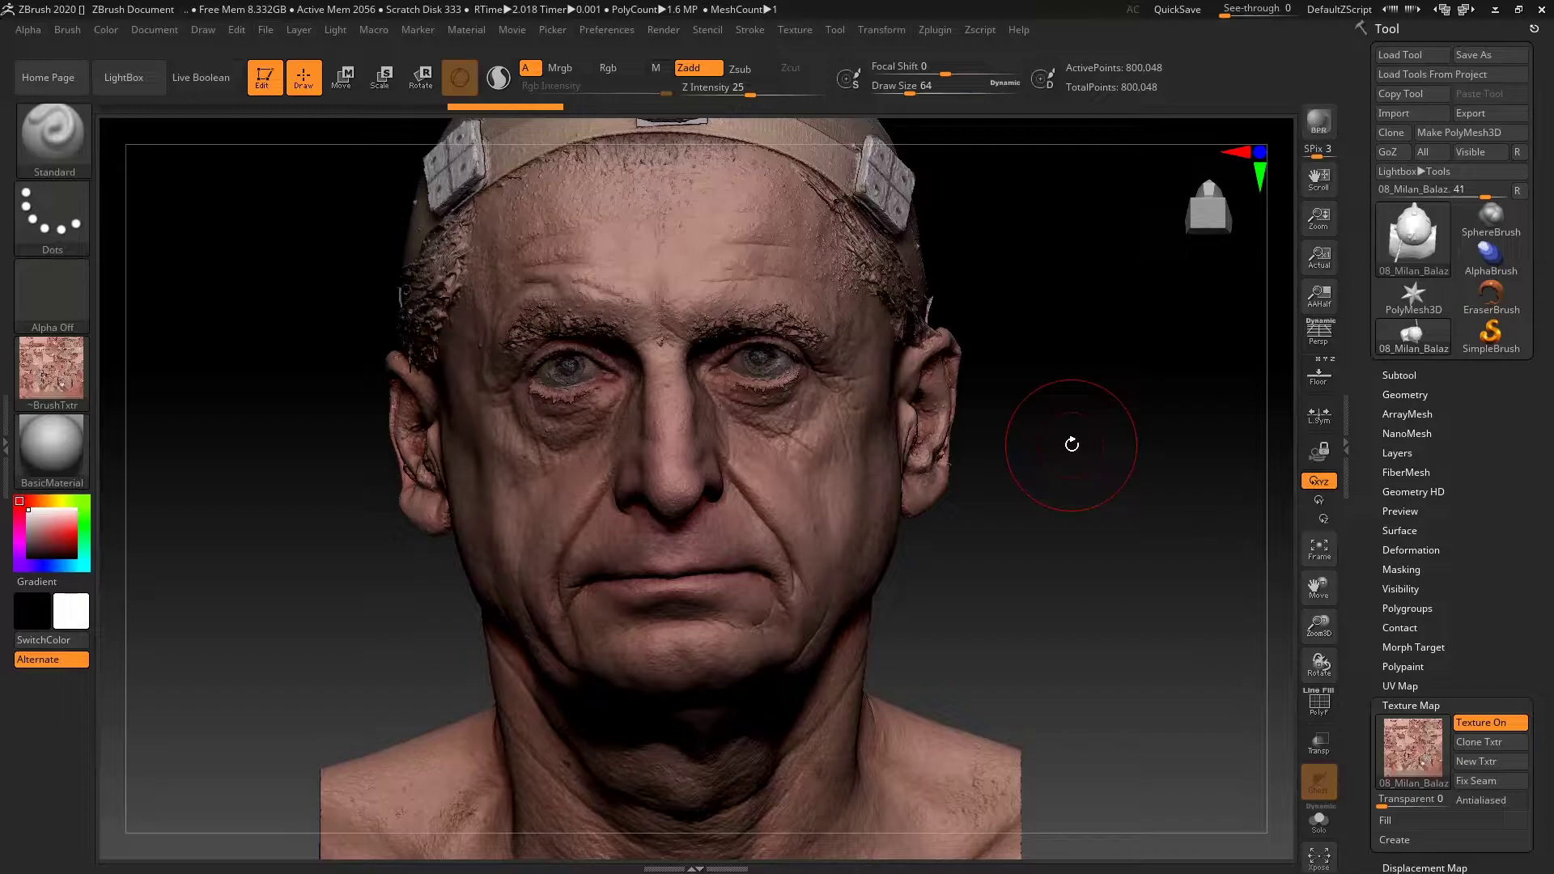
- Expand the Subtool list and switch to Move mode with the gizmo on the head
click(1408, 376)
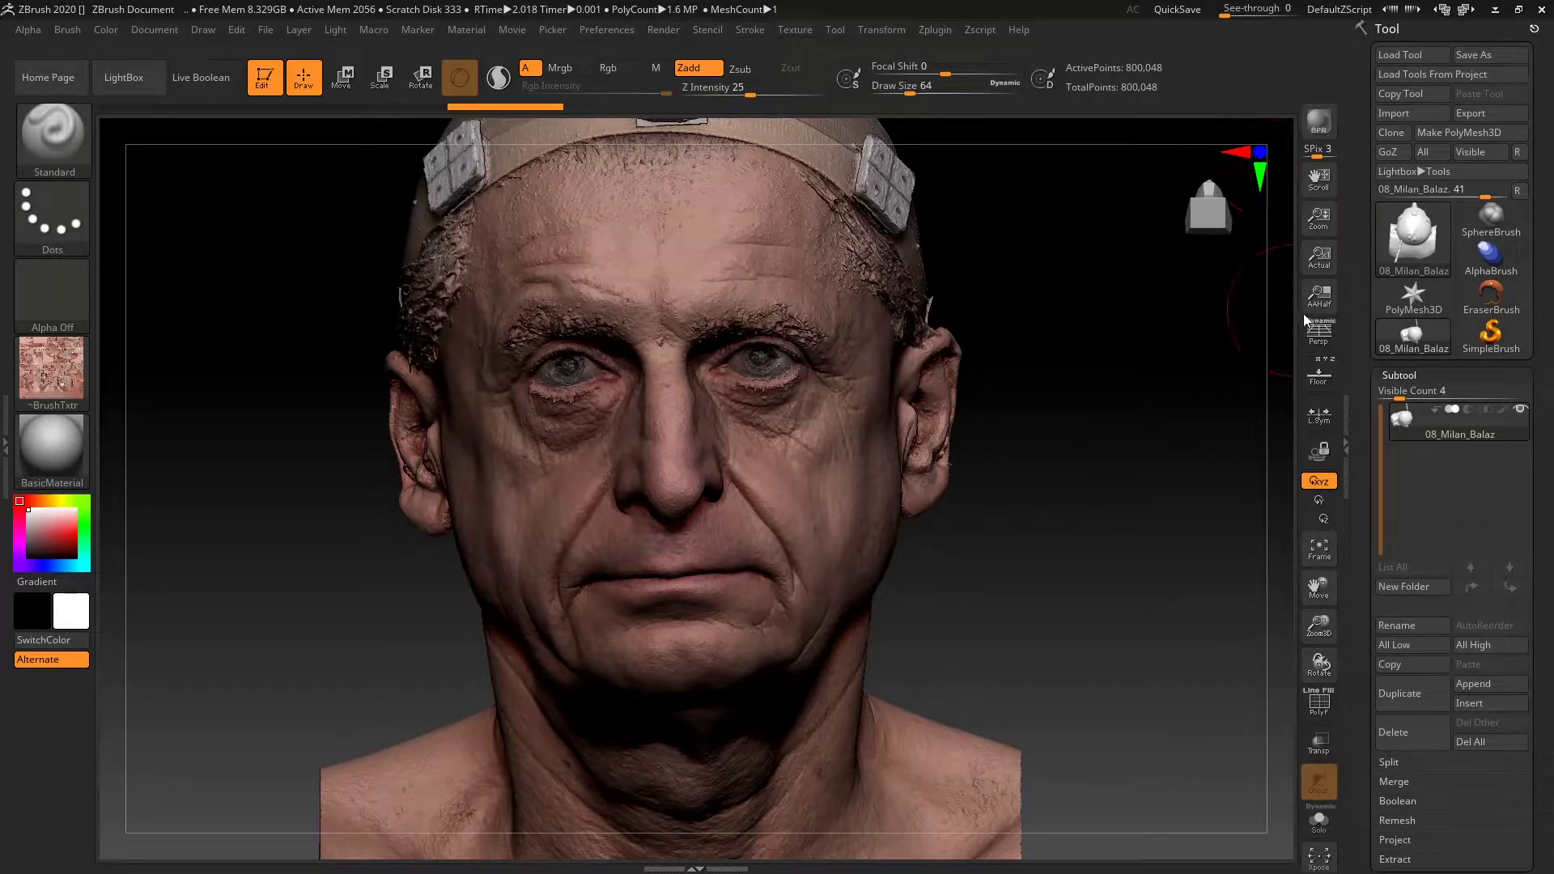
click(352, 79)
drag(1076, 409, 978, 420)
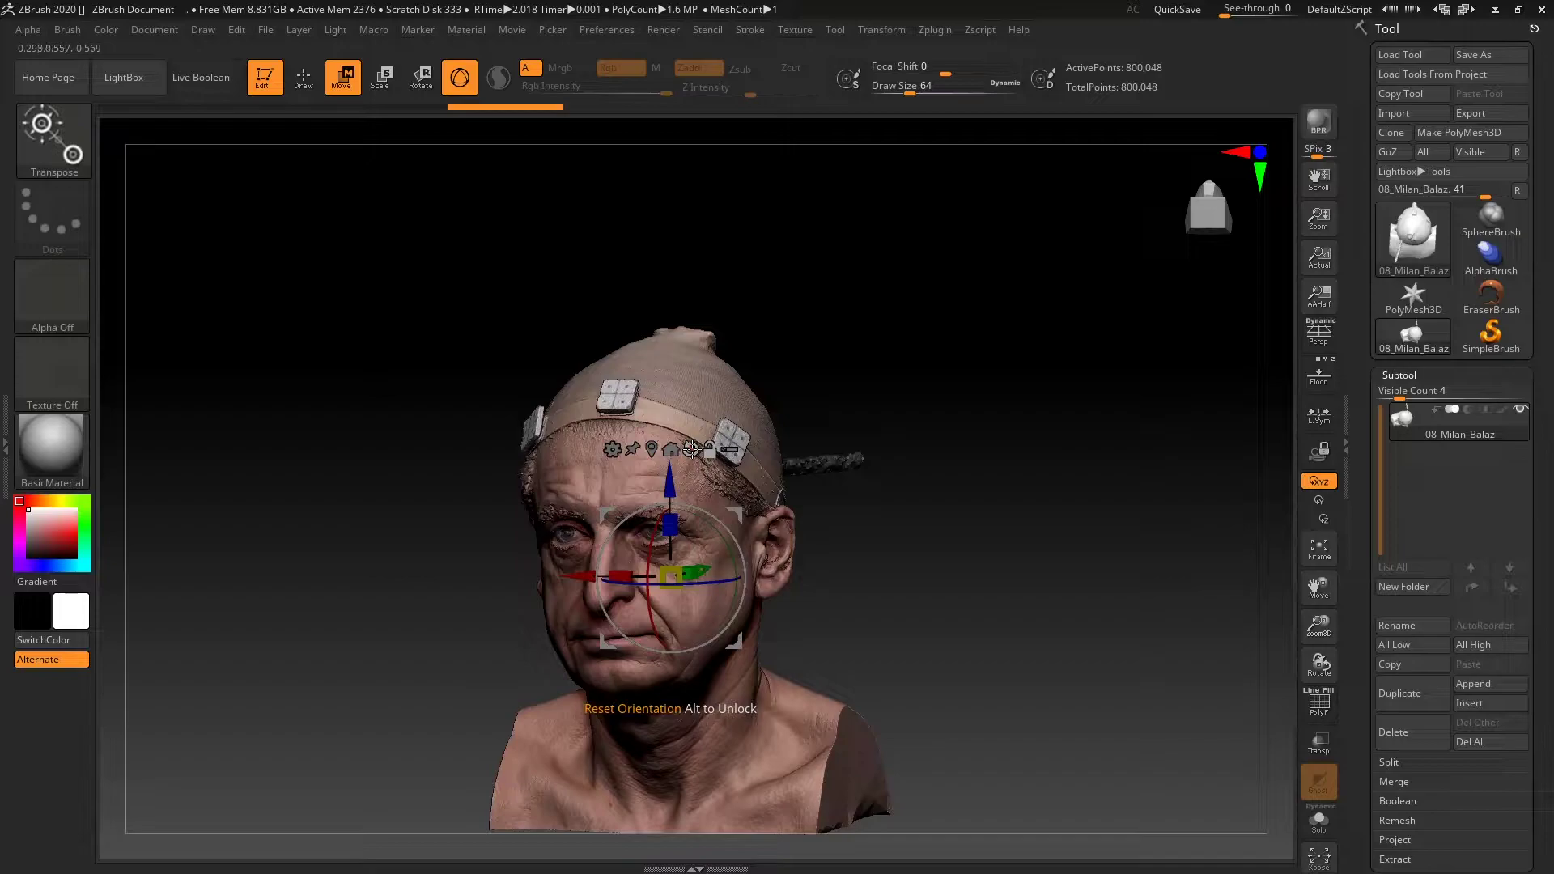
- Reset the Transpose gizmo's orientation to the world axes and check the alignment
click(690, 449)
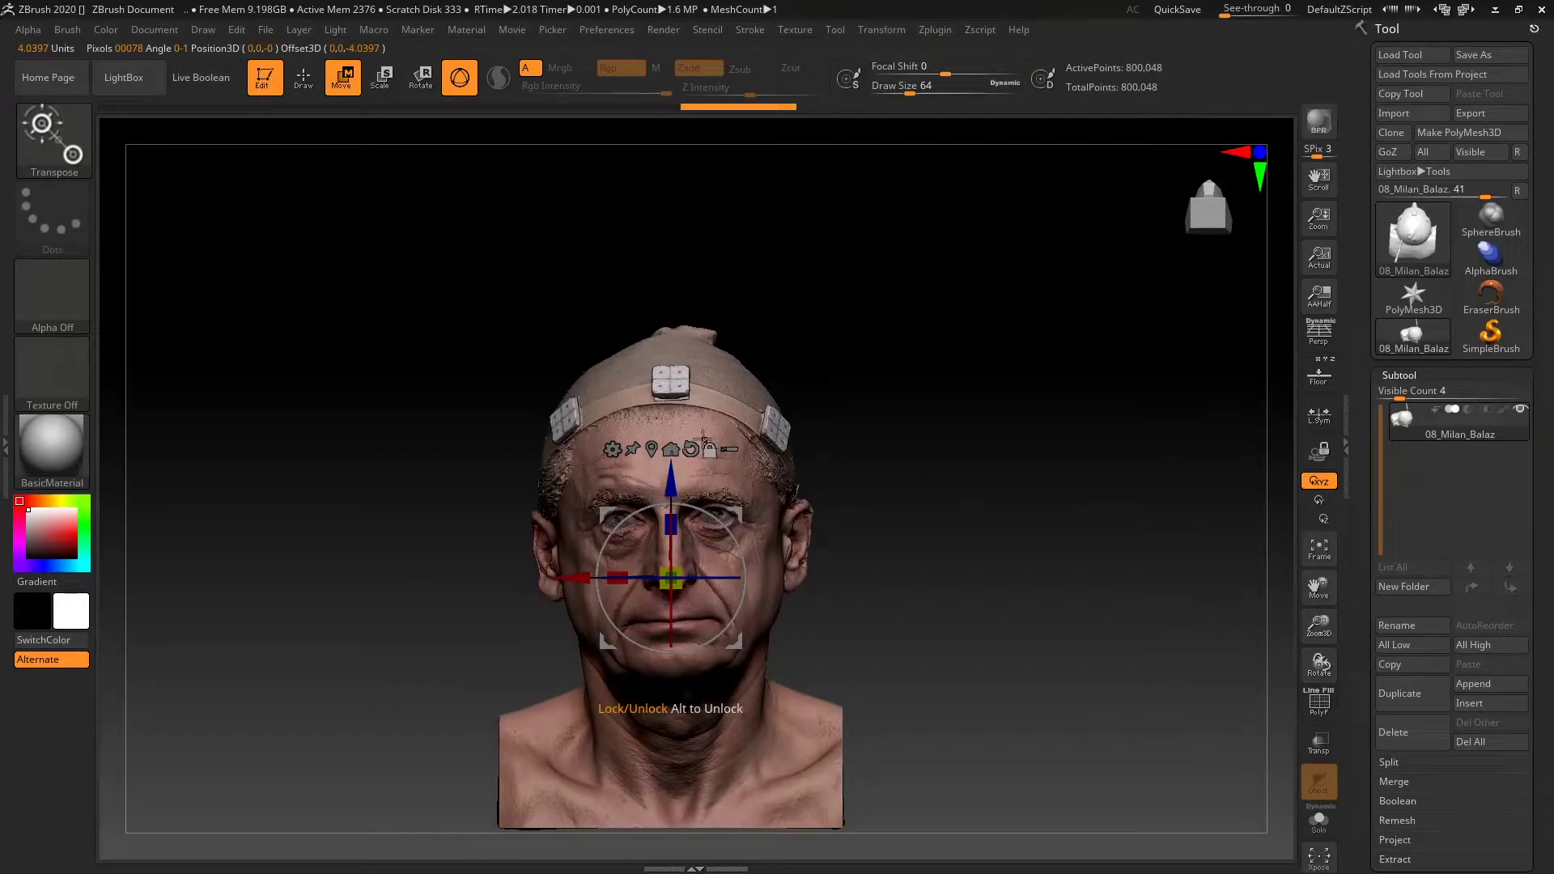
mouse_move(982, 524)
mouse_down()
mouse_move(943, 512)
mouse_move(985, 521)
mouse_up()
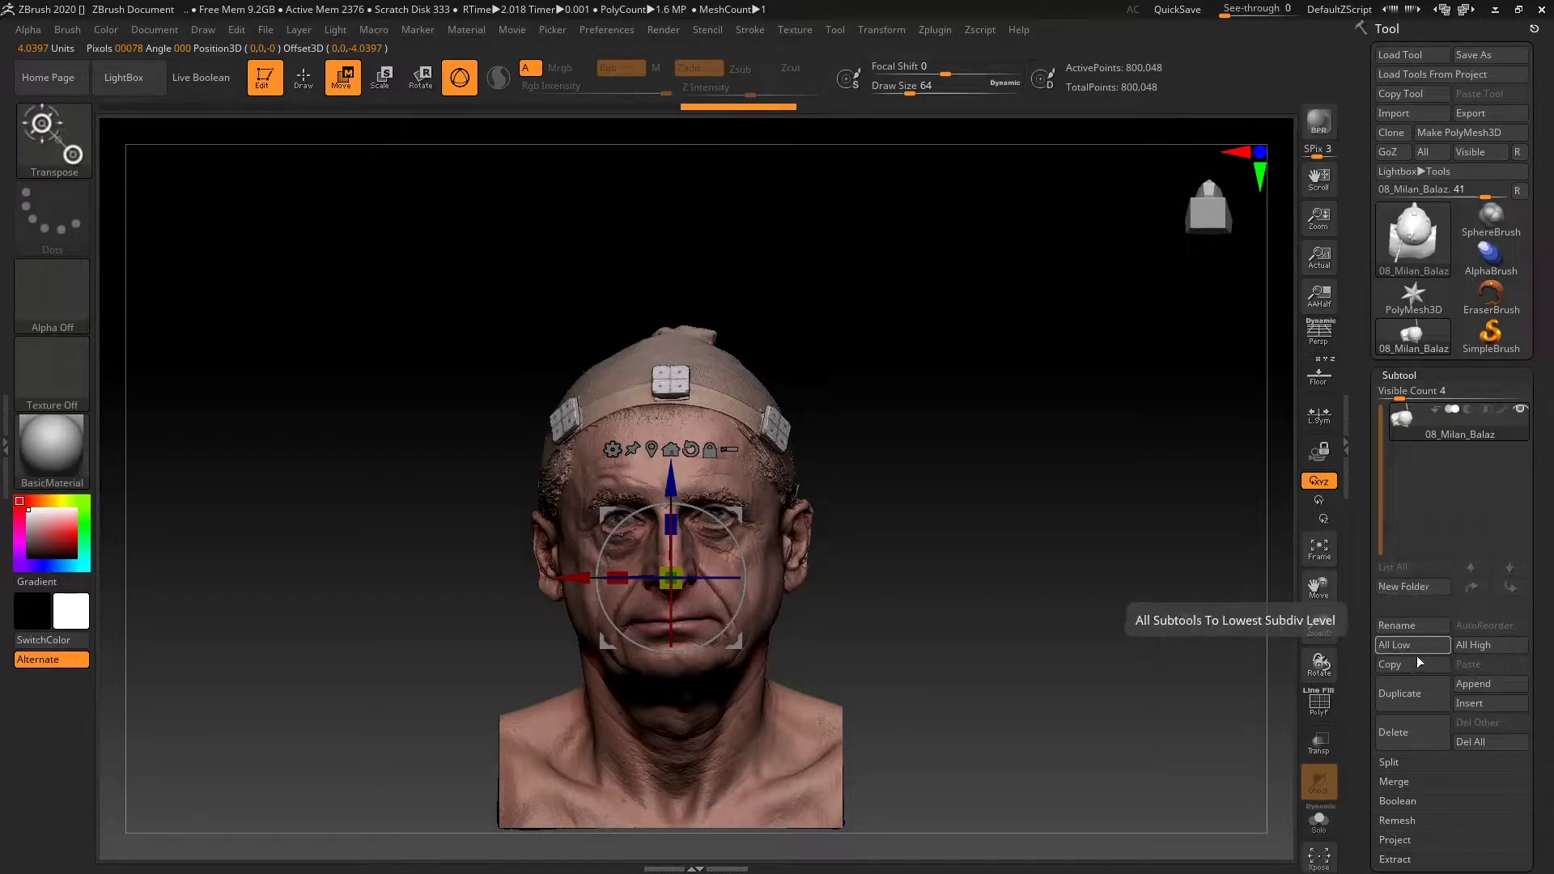
click(1402, 694)
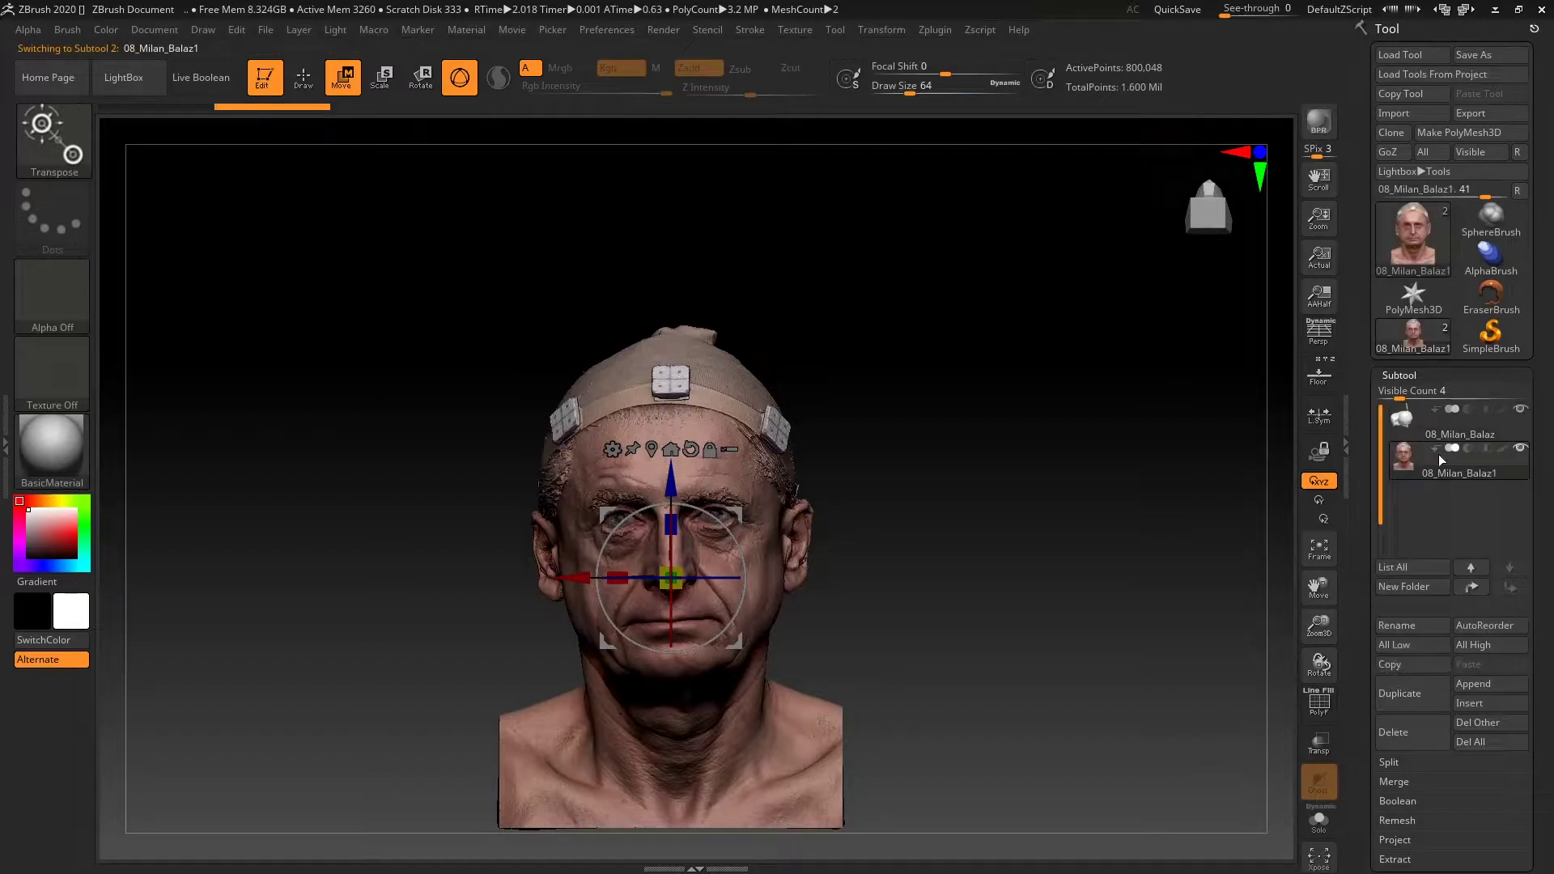
click(1519, 412)
key(q)
click(1402, 421)
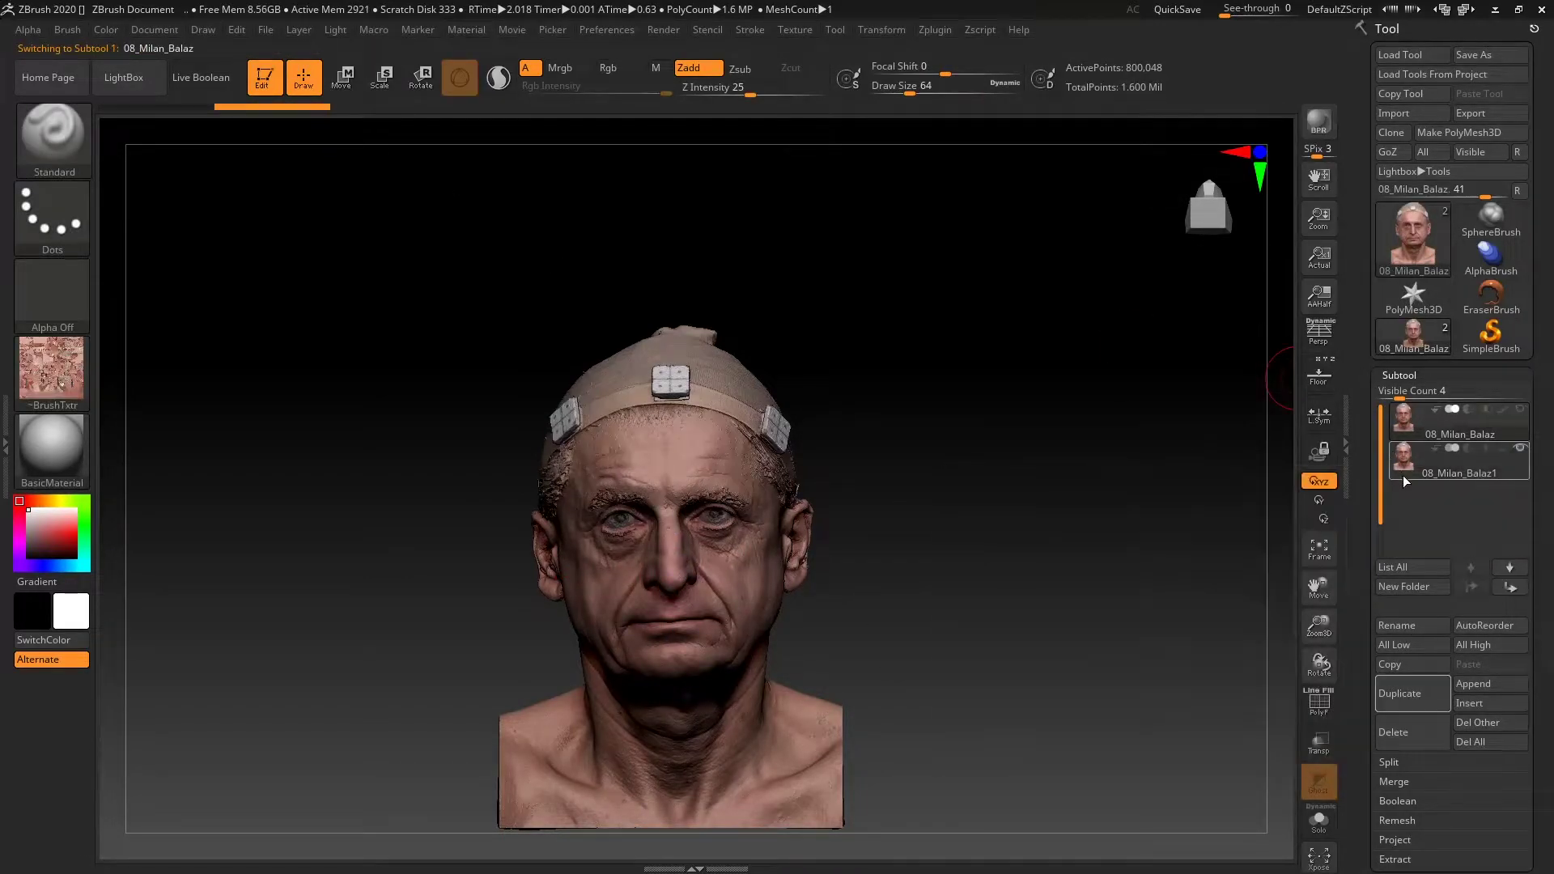
click(1401, 473)
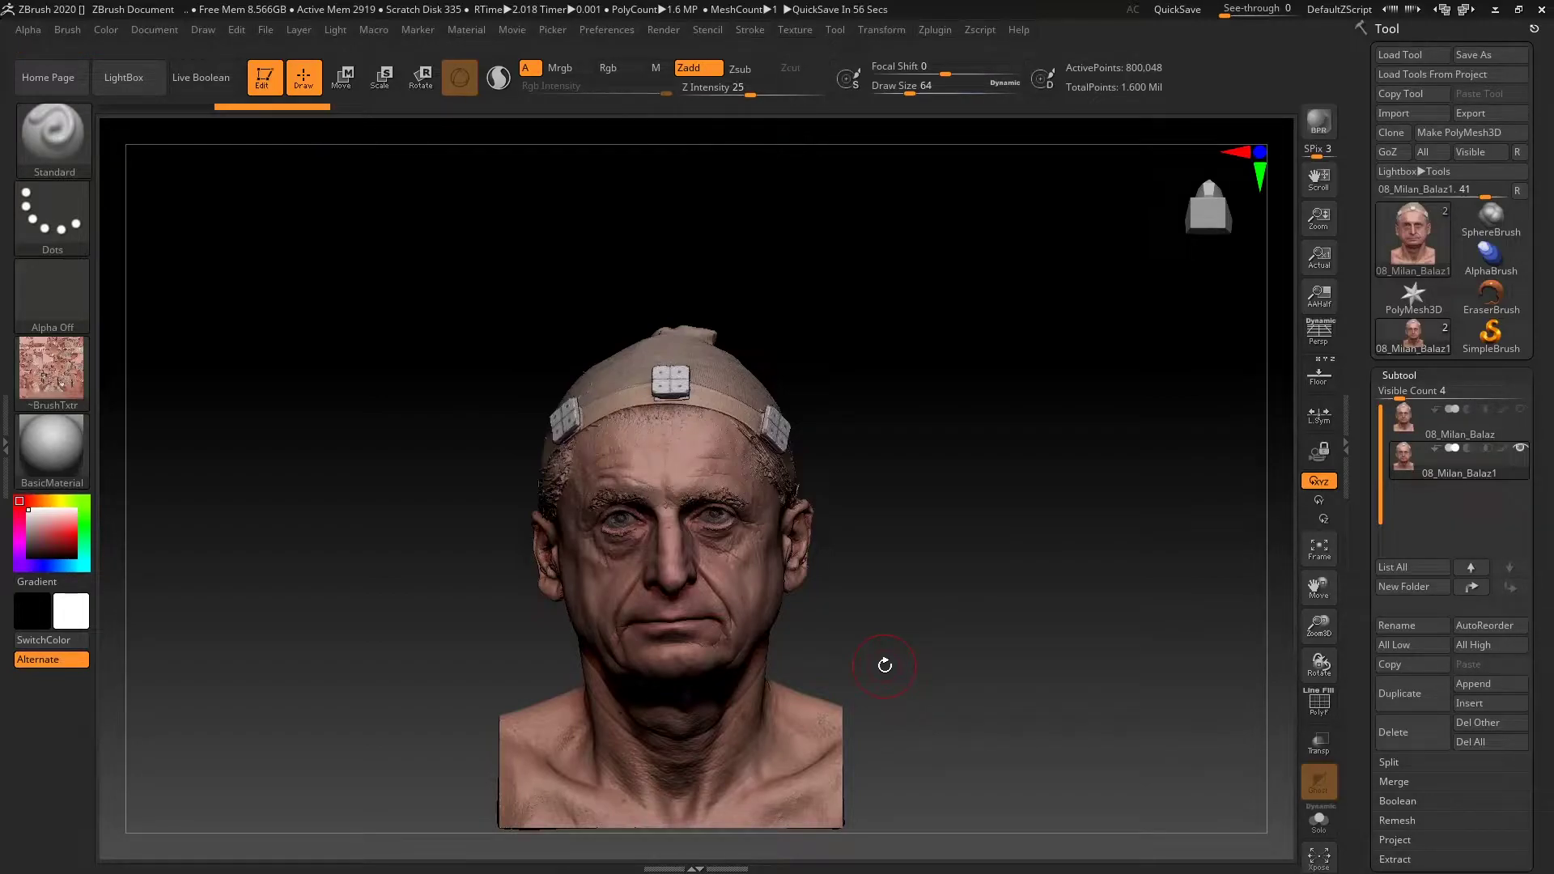
mouse_move(1044, 578)
mouse_down()
mouse_move(1038, 566)
mouse_move(1079, 542)
mouse_move(1097, 578)
mouse_up()
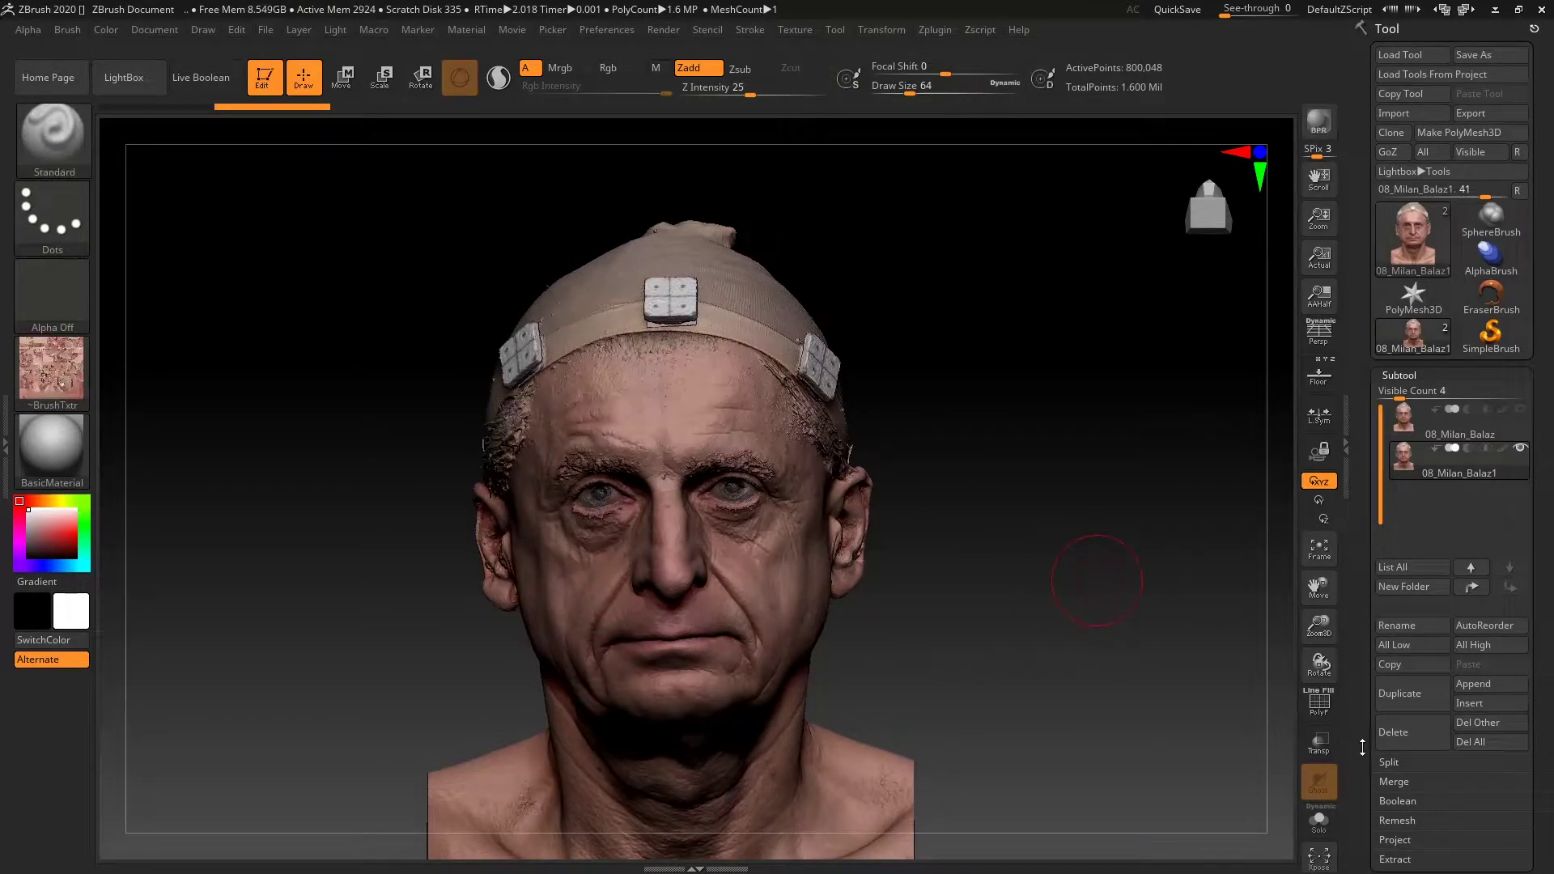
scroll(1360, 745, down, 3)
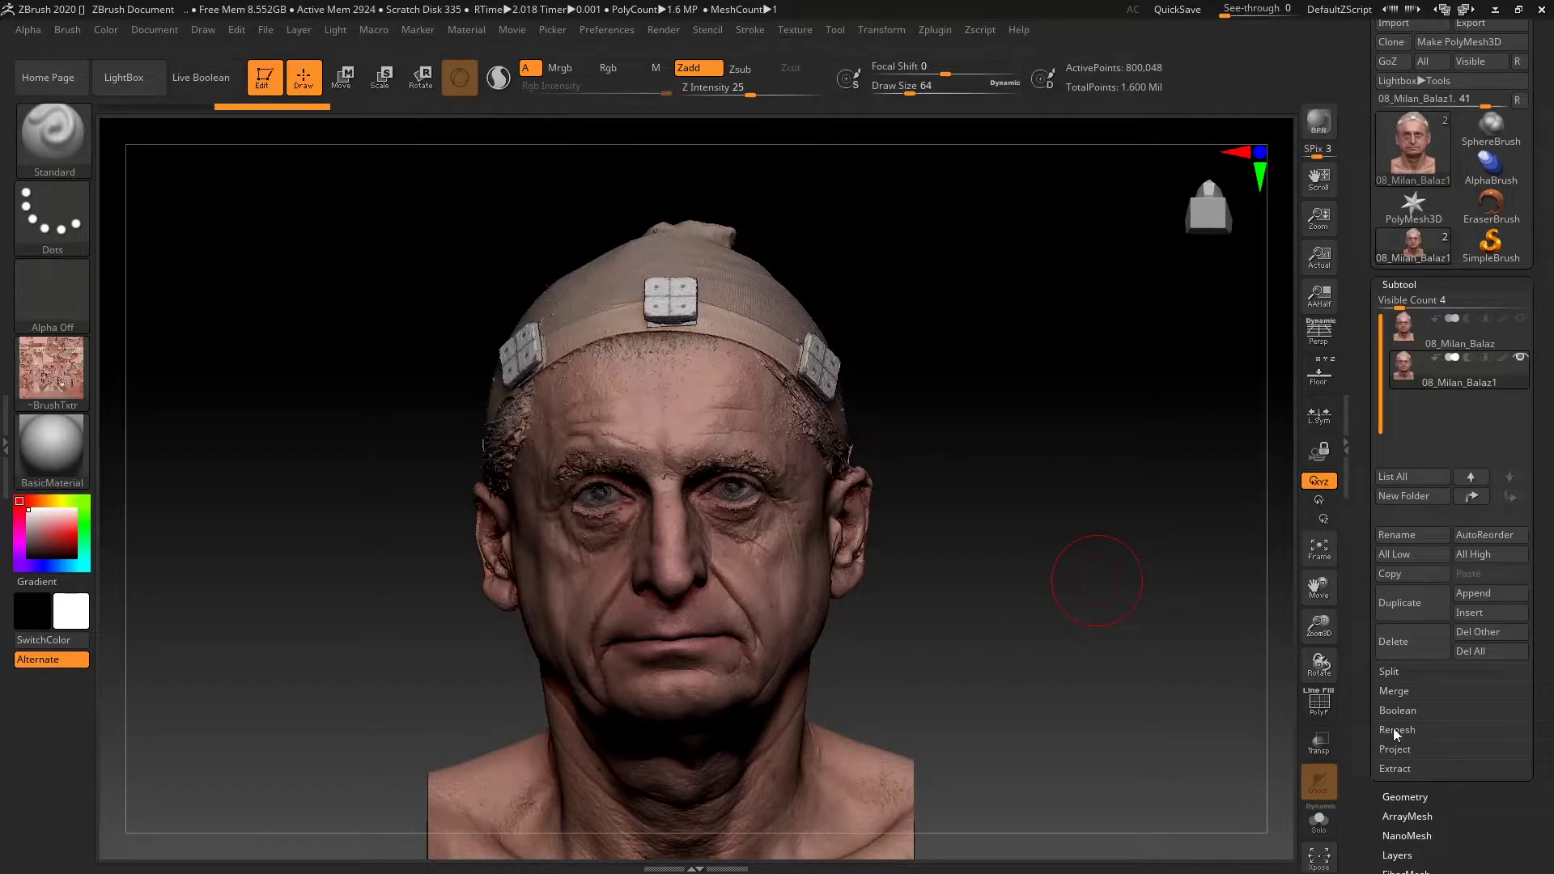
- Append a cube as the new subtool PM3D_Cube3D1 and frame it
click(1490, 594)
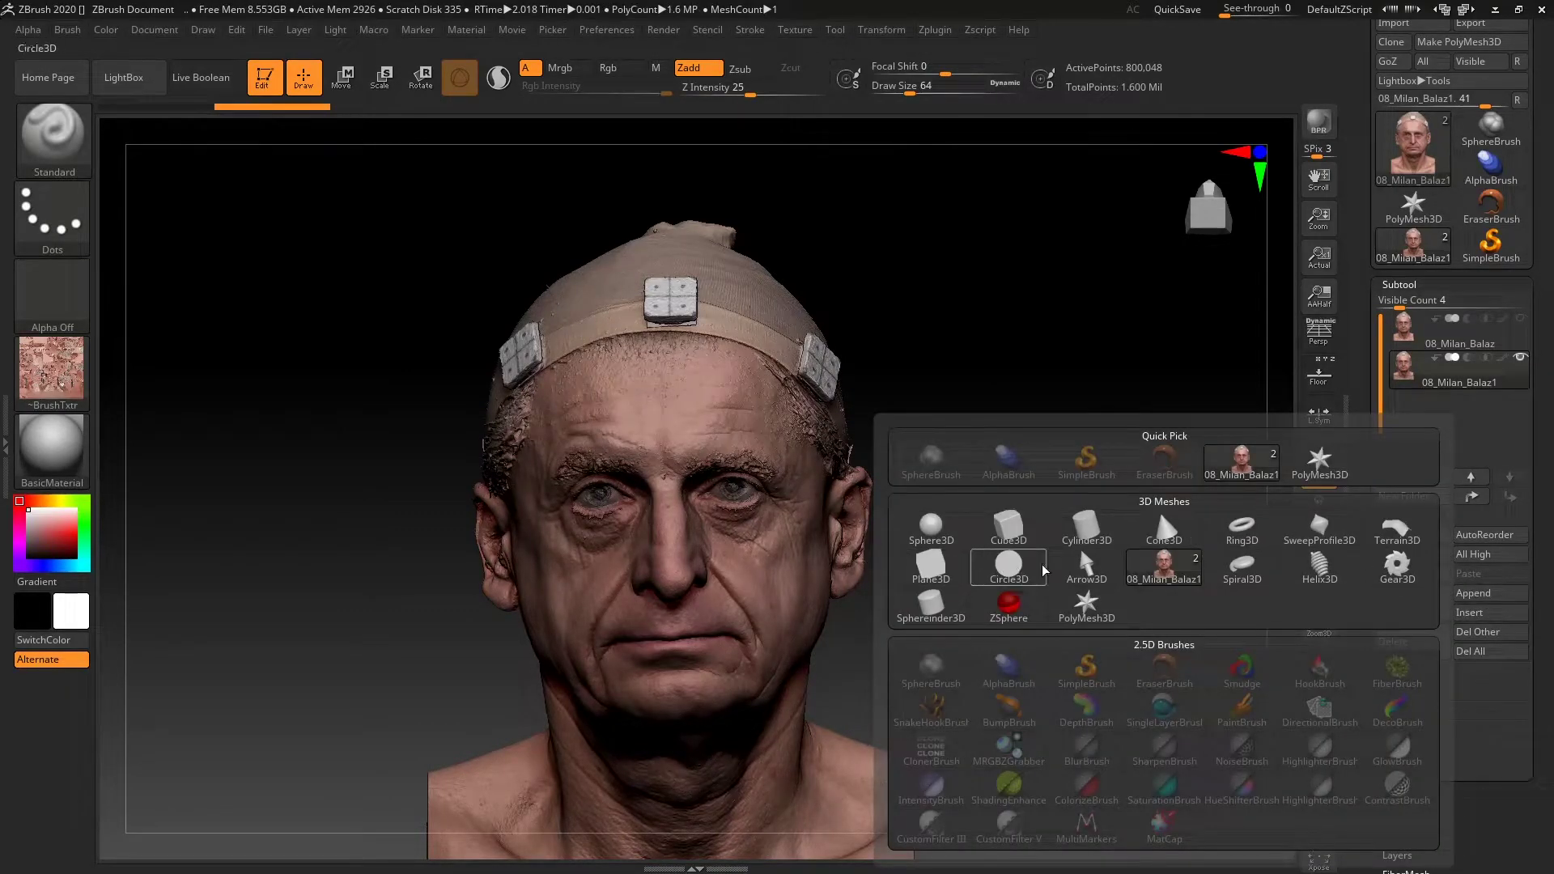
click(1009, 528)
key(f)
- Scale the cube along X into a thin vertical plane on the face's centre line
key(e)
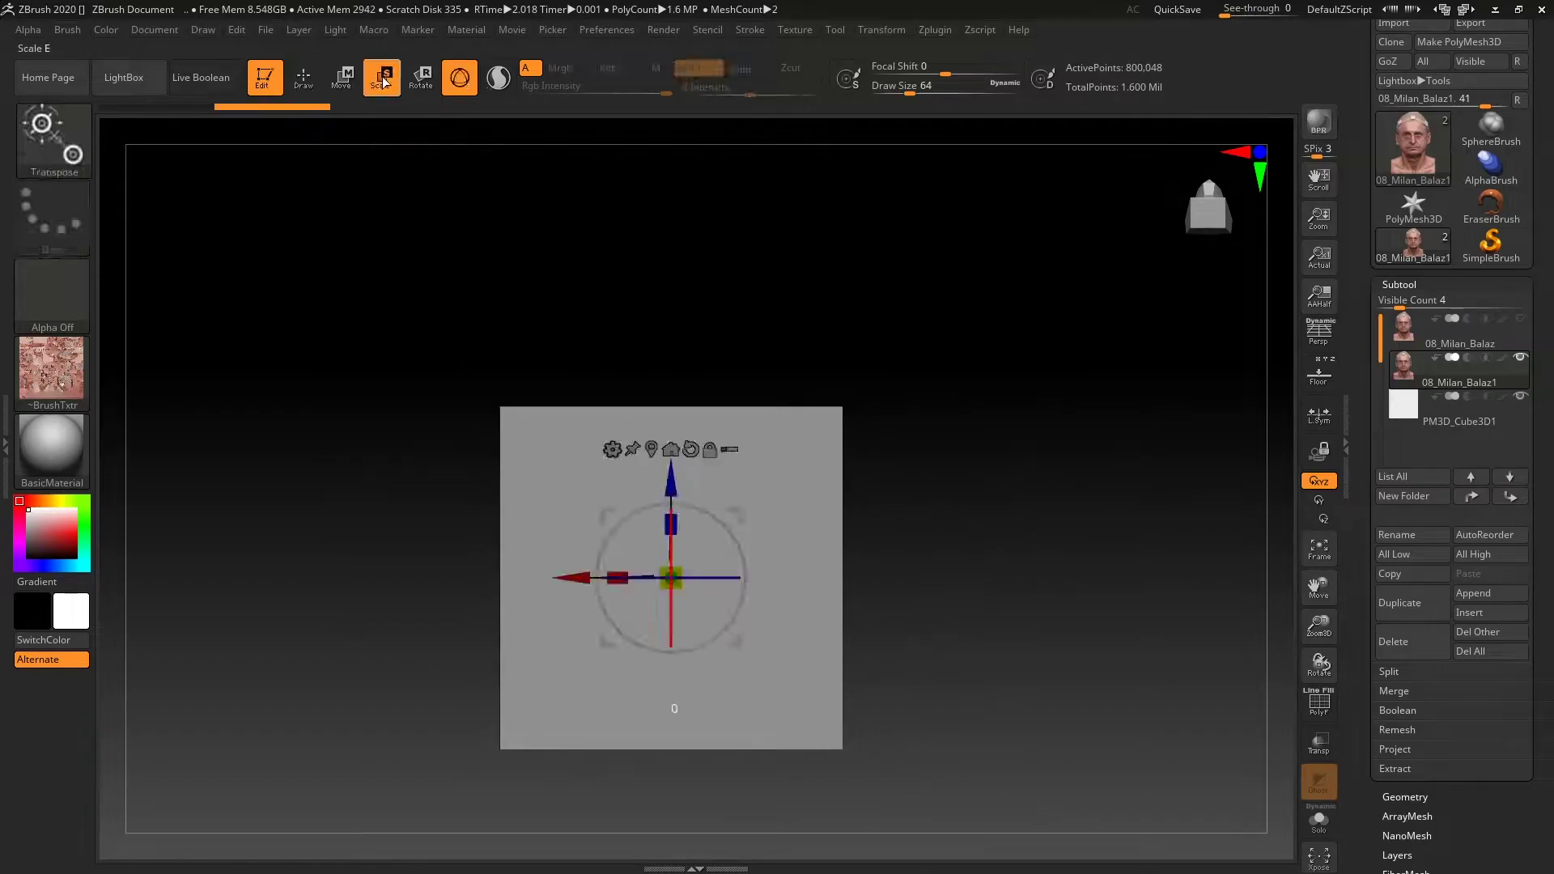
drag(612, 576, 624, 569)
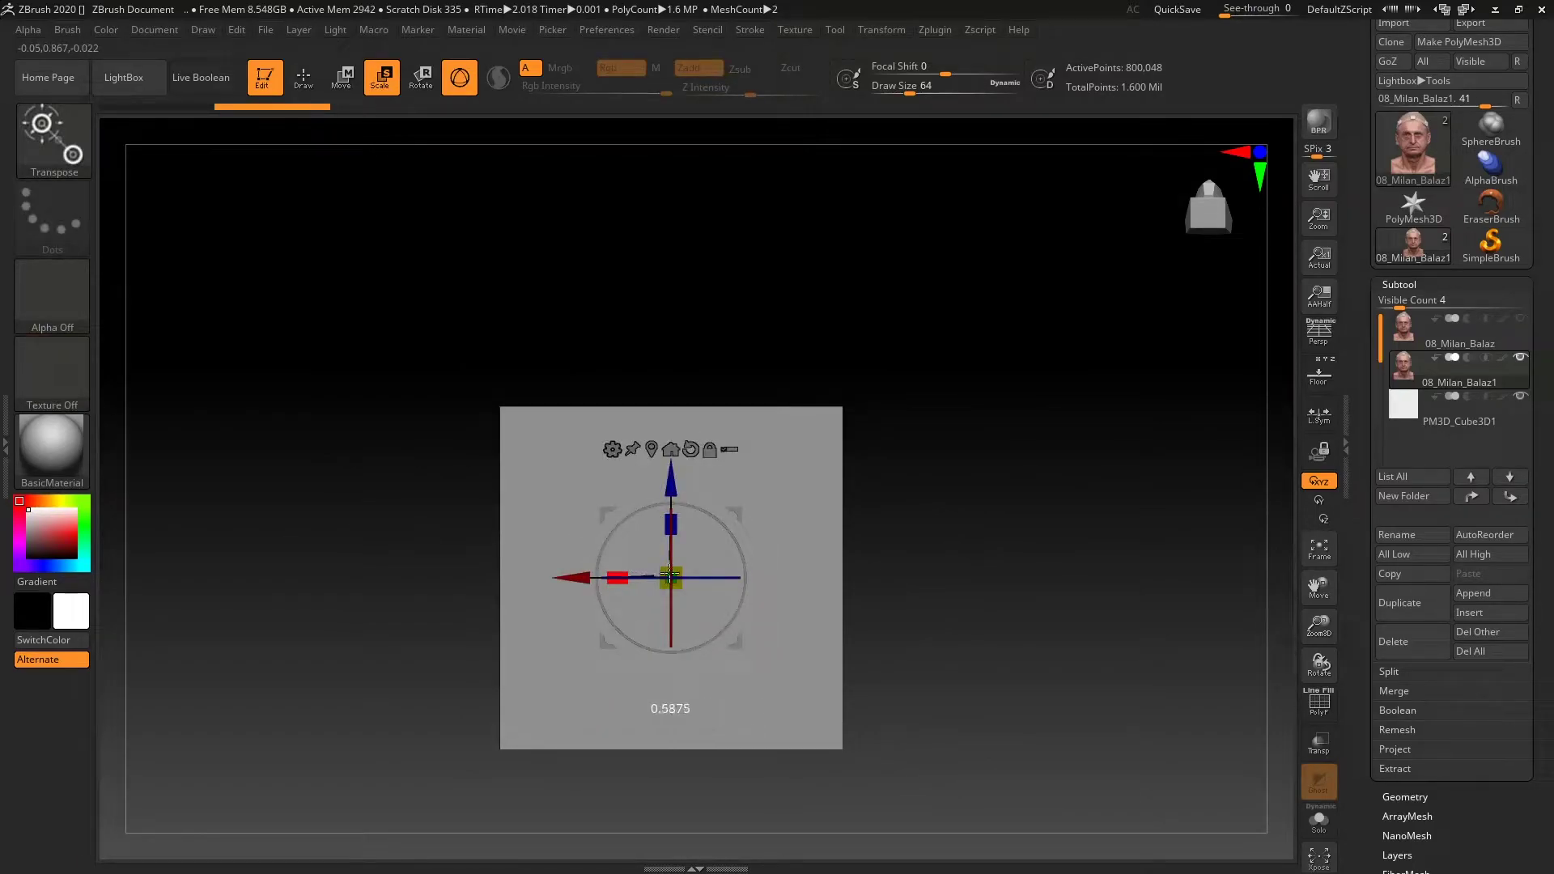
drag(786, 574, 1085, 468)
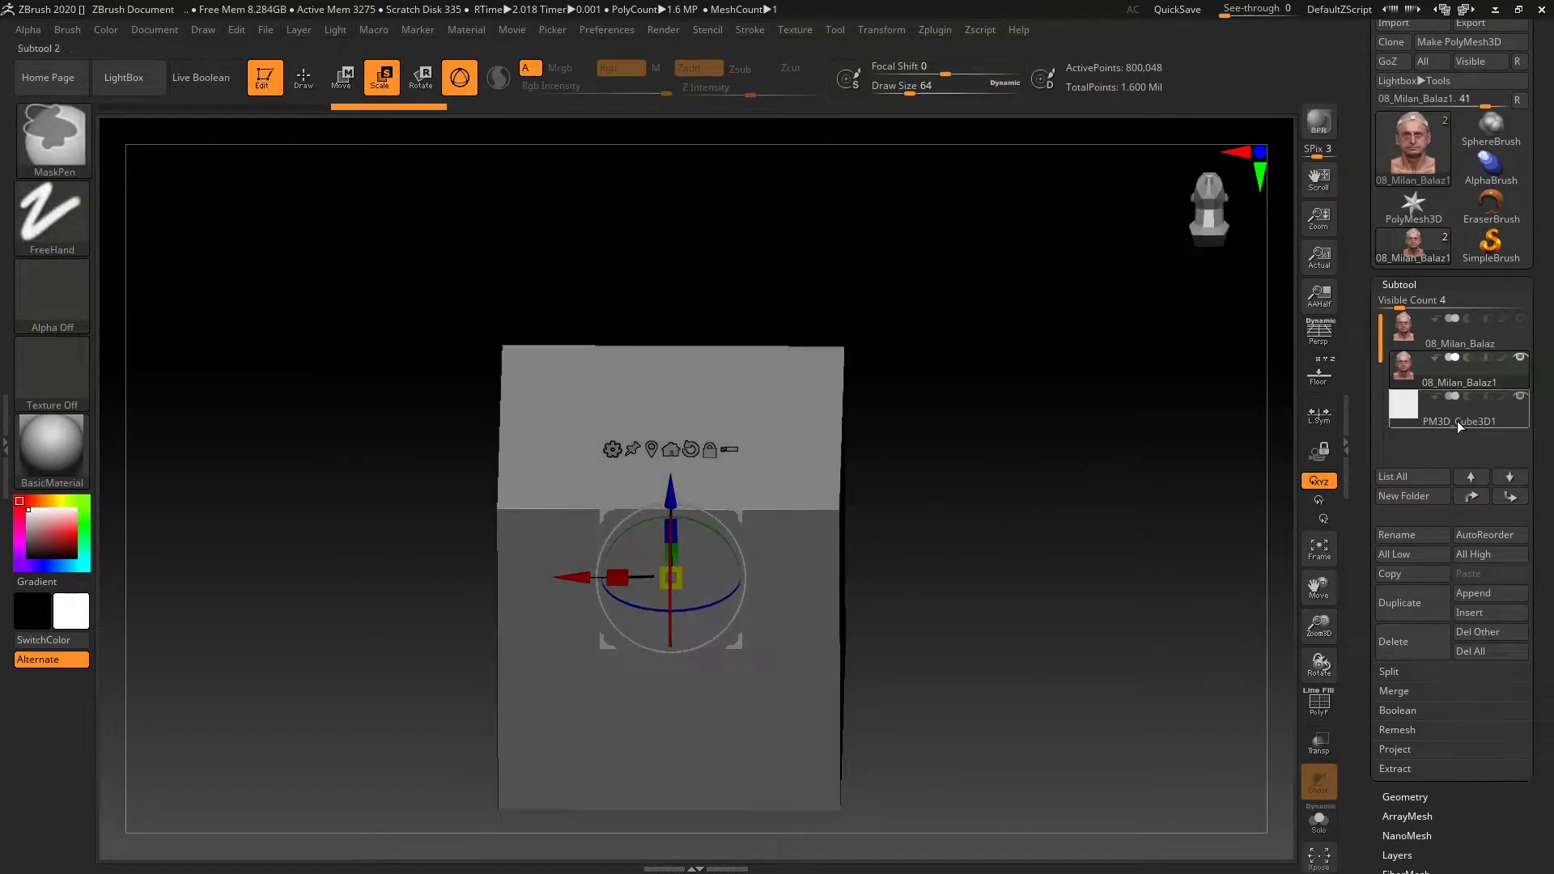
click(1416, 410)
drag(617, 577, 904, 576)
drag(1164, 577, 847, 587)
click(306, 82)
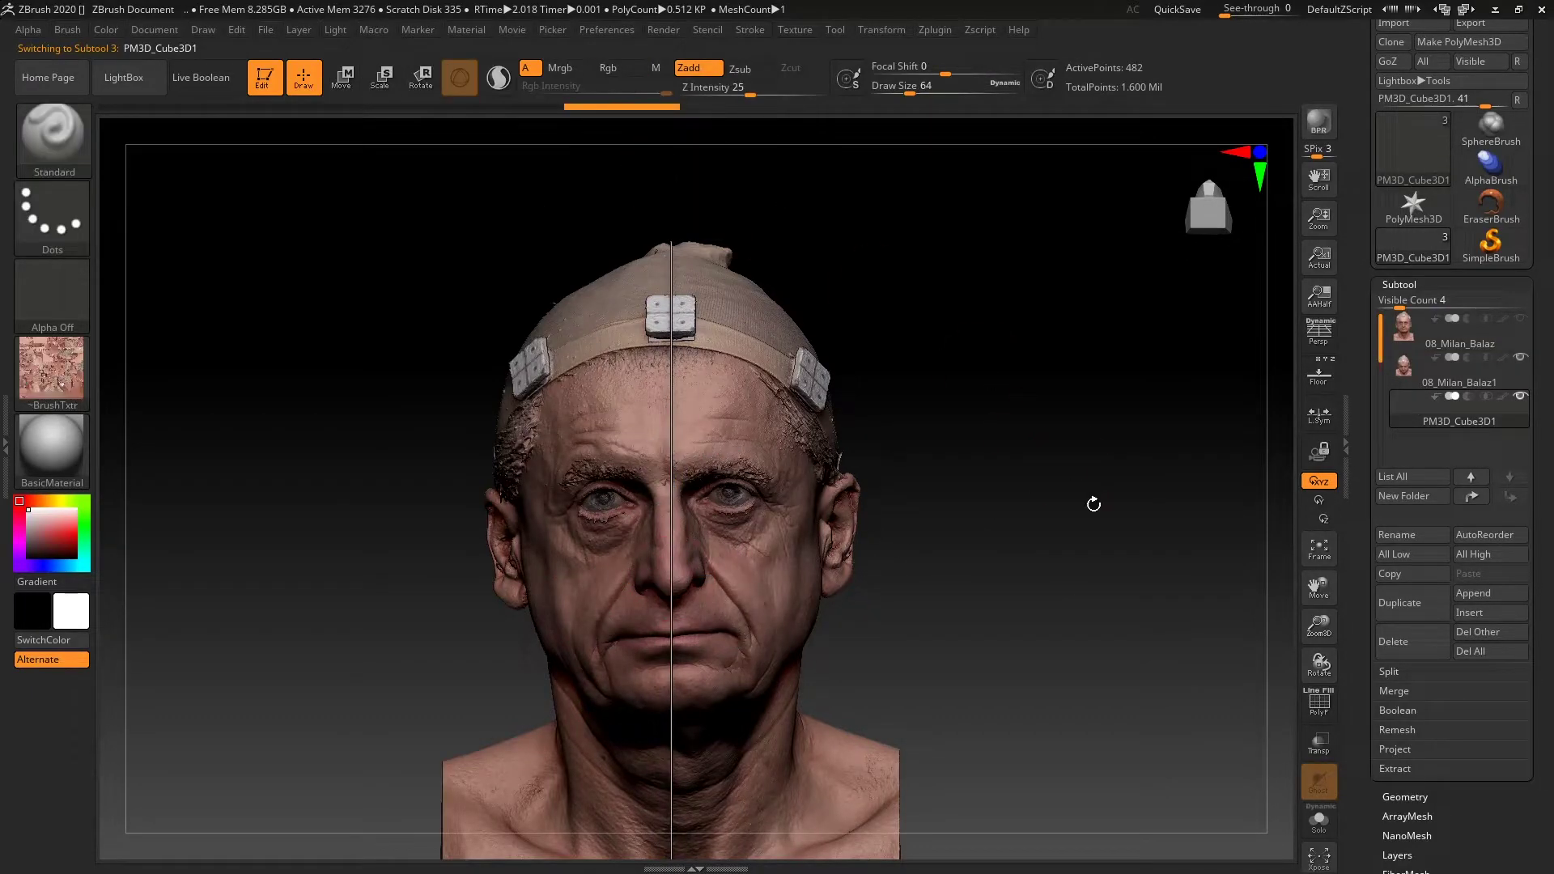
key(w)
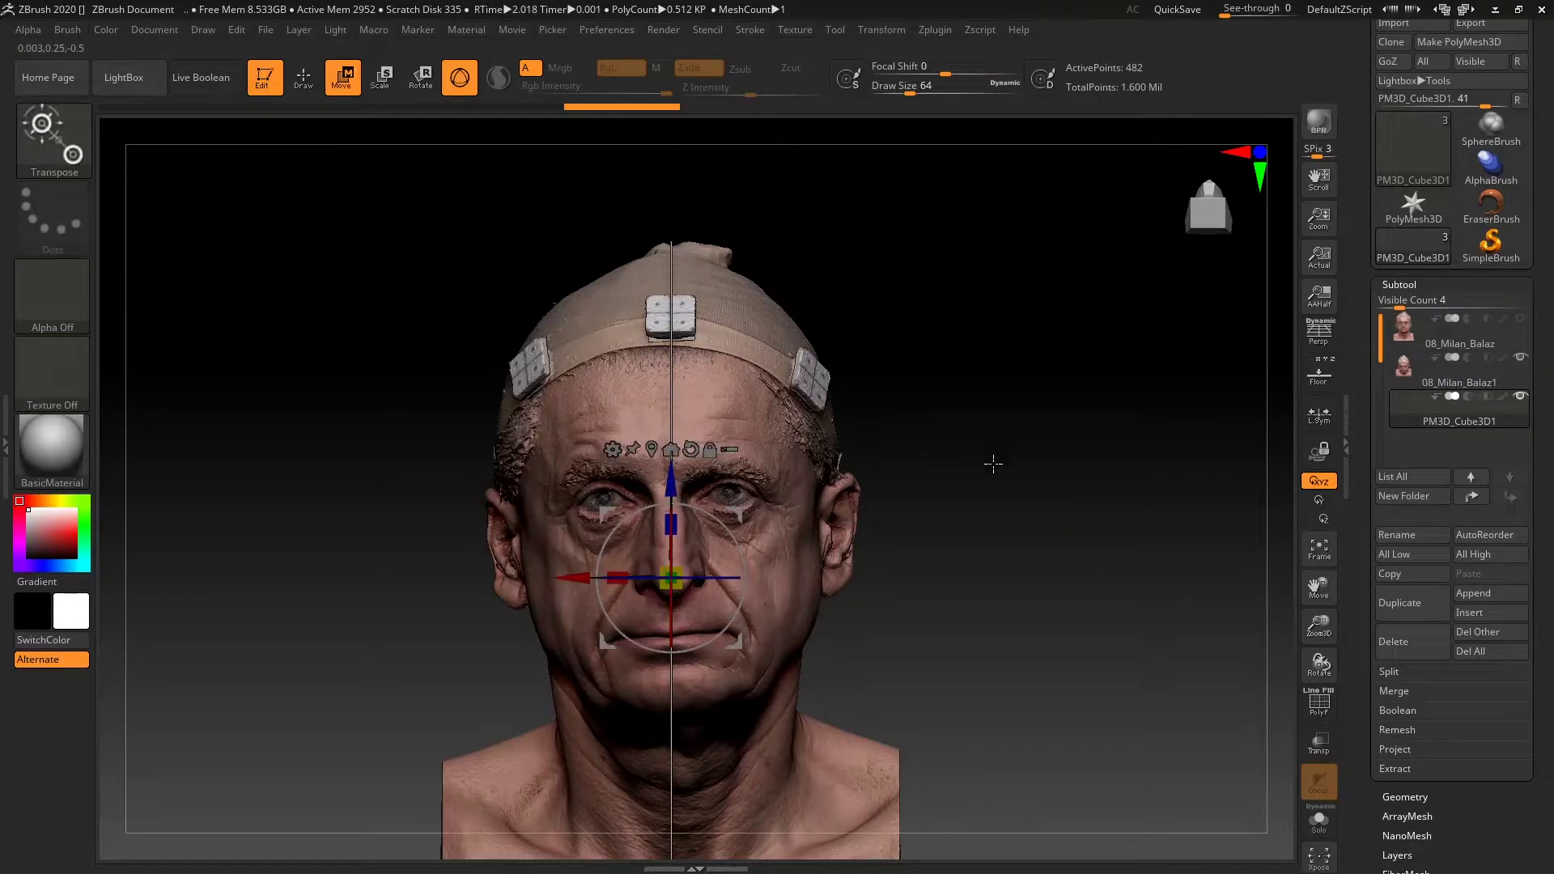
alt+drag(1021, 413, 1029, 518)
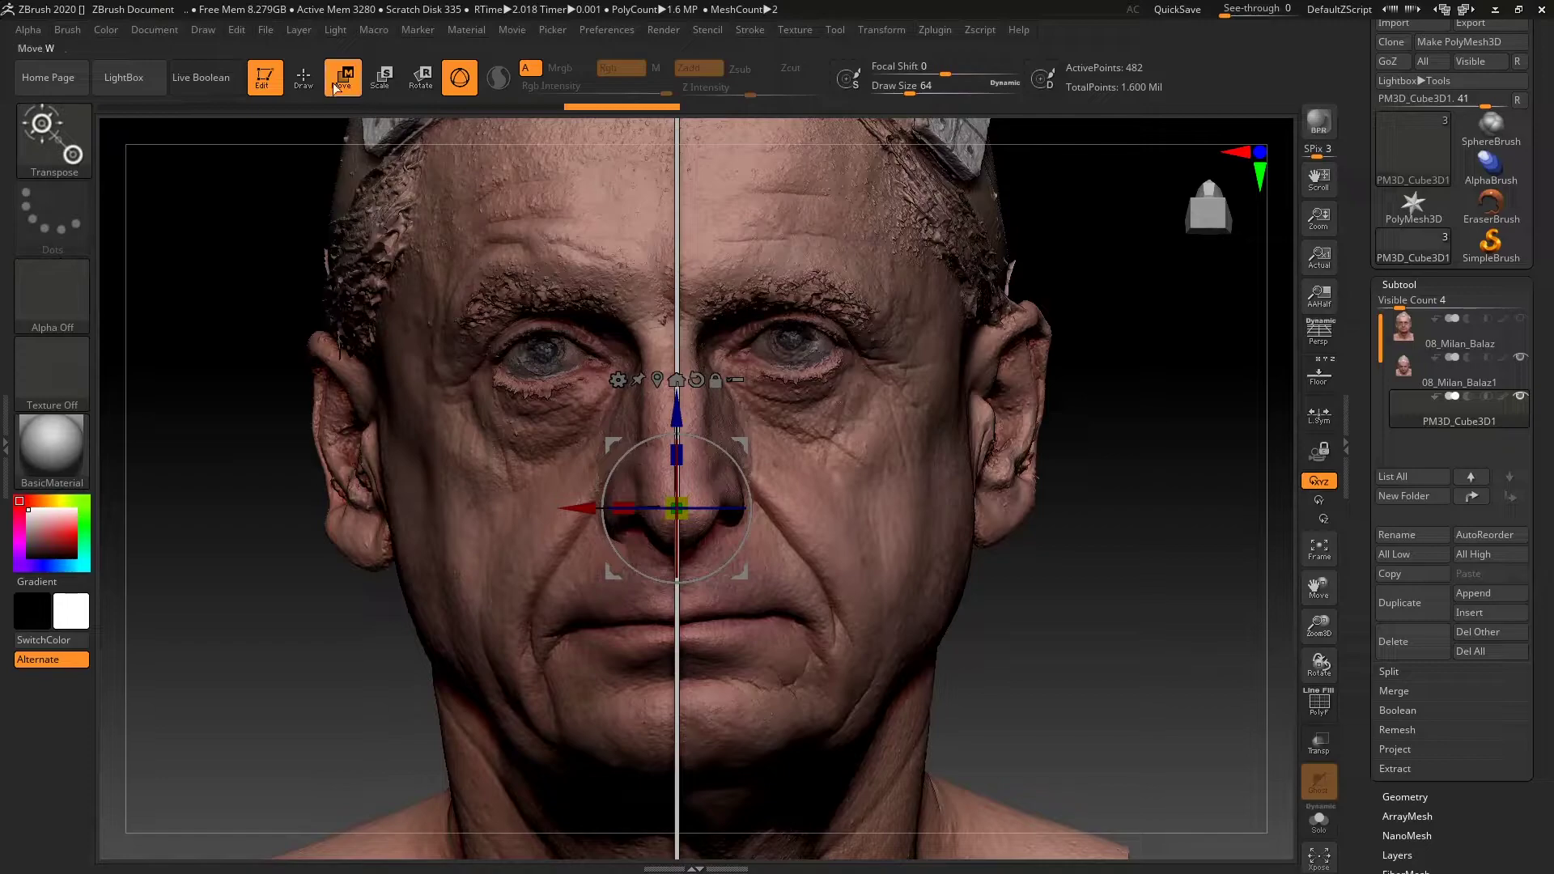
key(q)
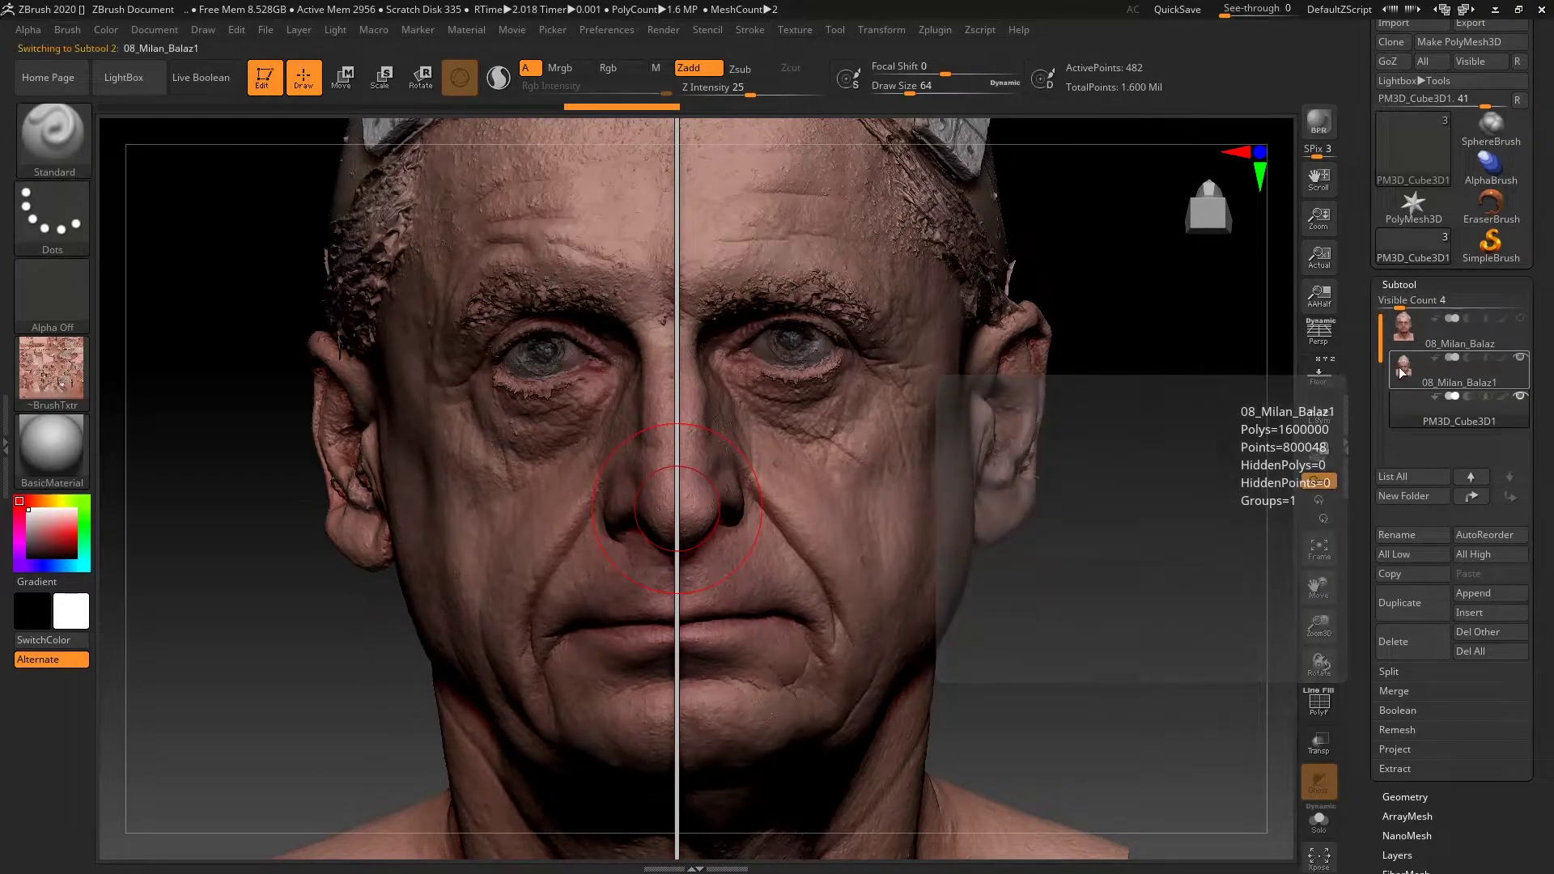
click(1406, 371)
click(421, 78)
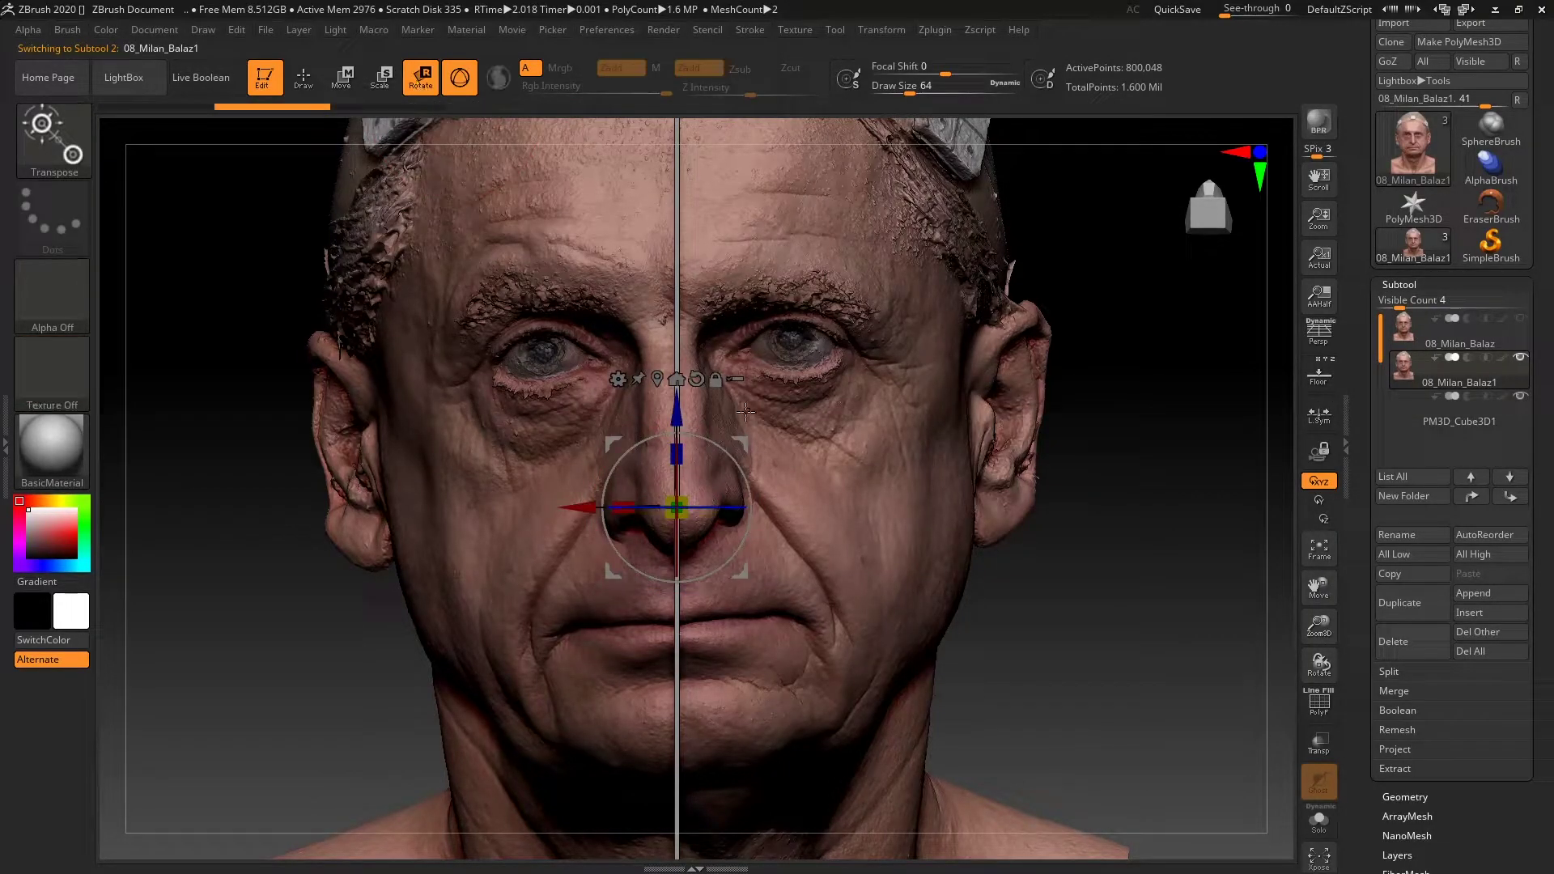
drag(731, 450, 743, 468)
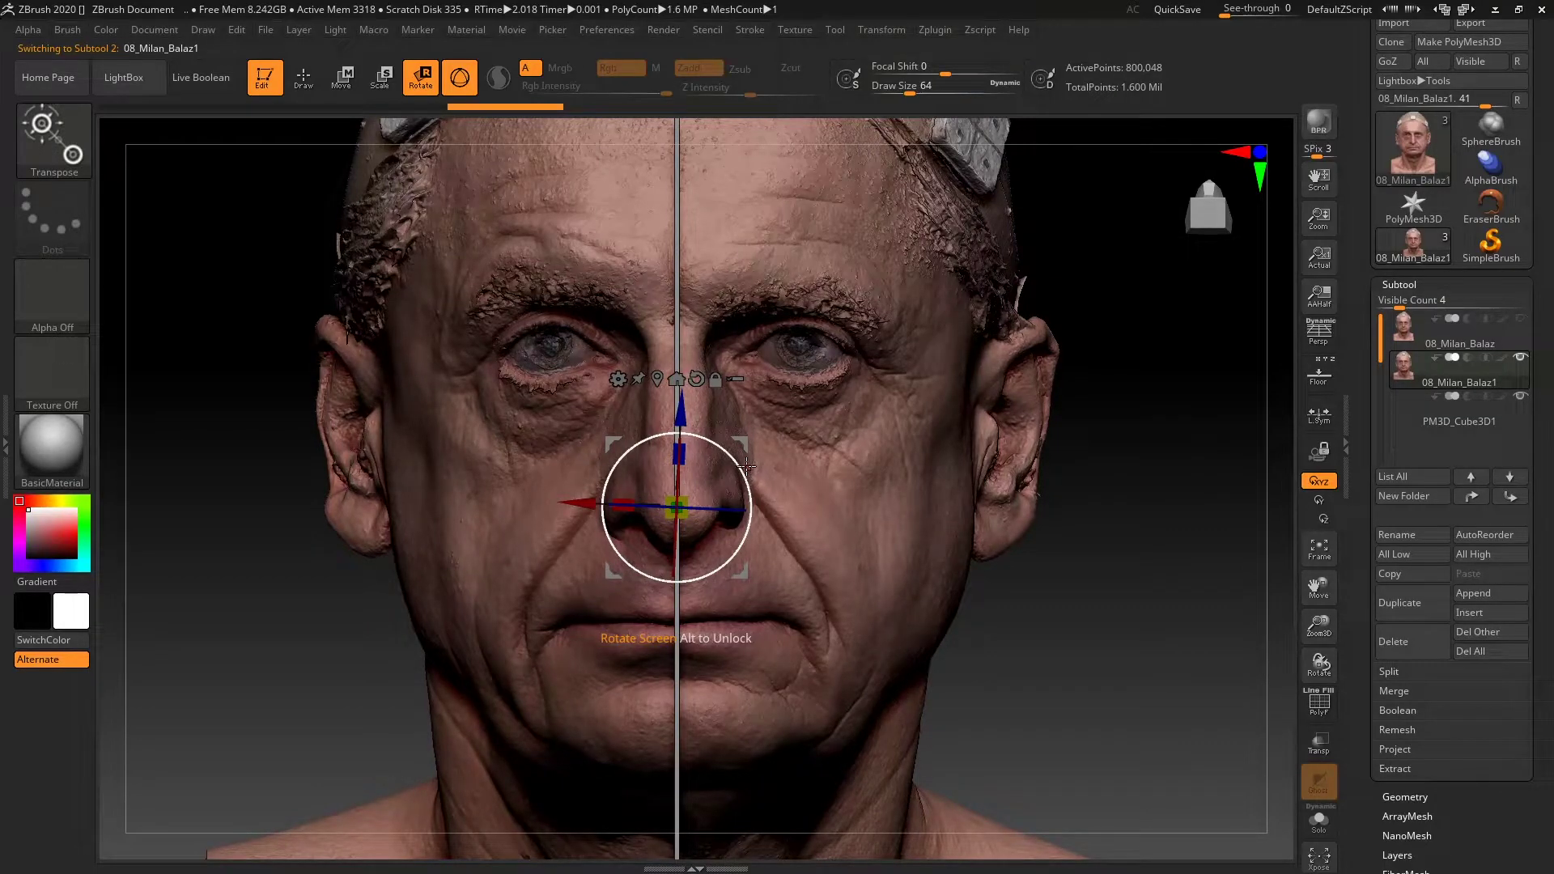
key(q)
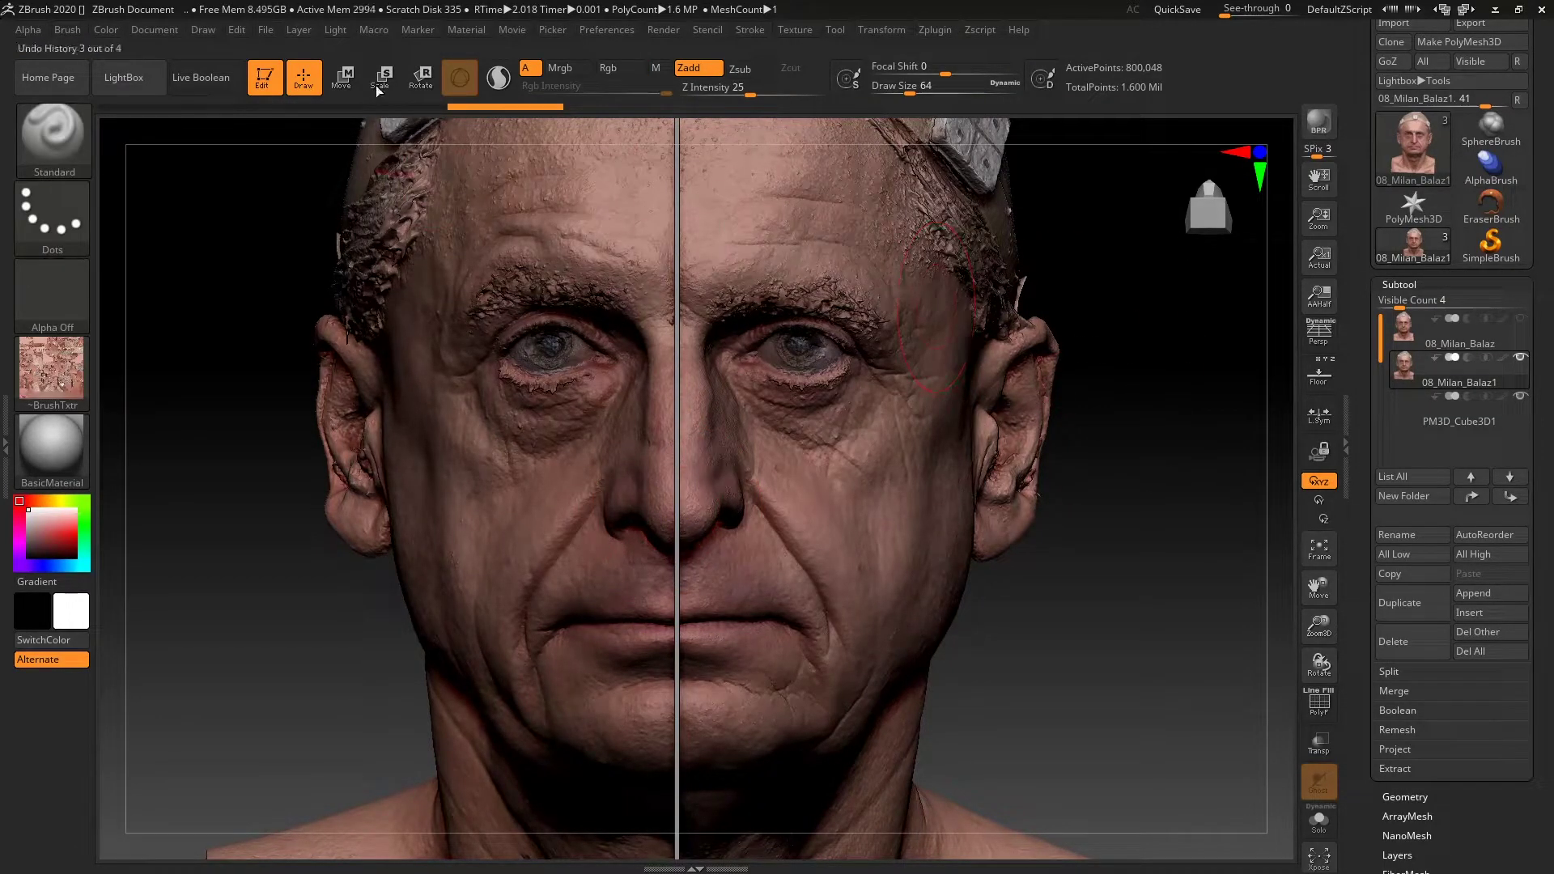
- Place a copy of the guide plane about -0.19 along X at the left eye's inner corner
key(w)
click(611, 486)
drag(574, 508, 455, 551)
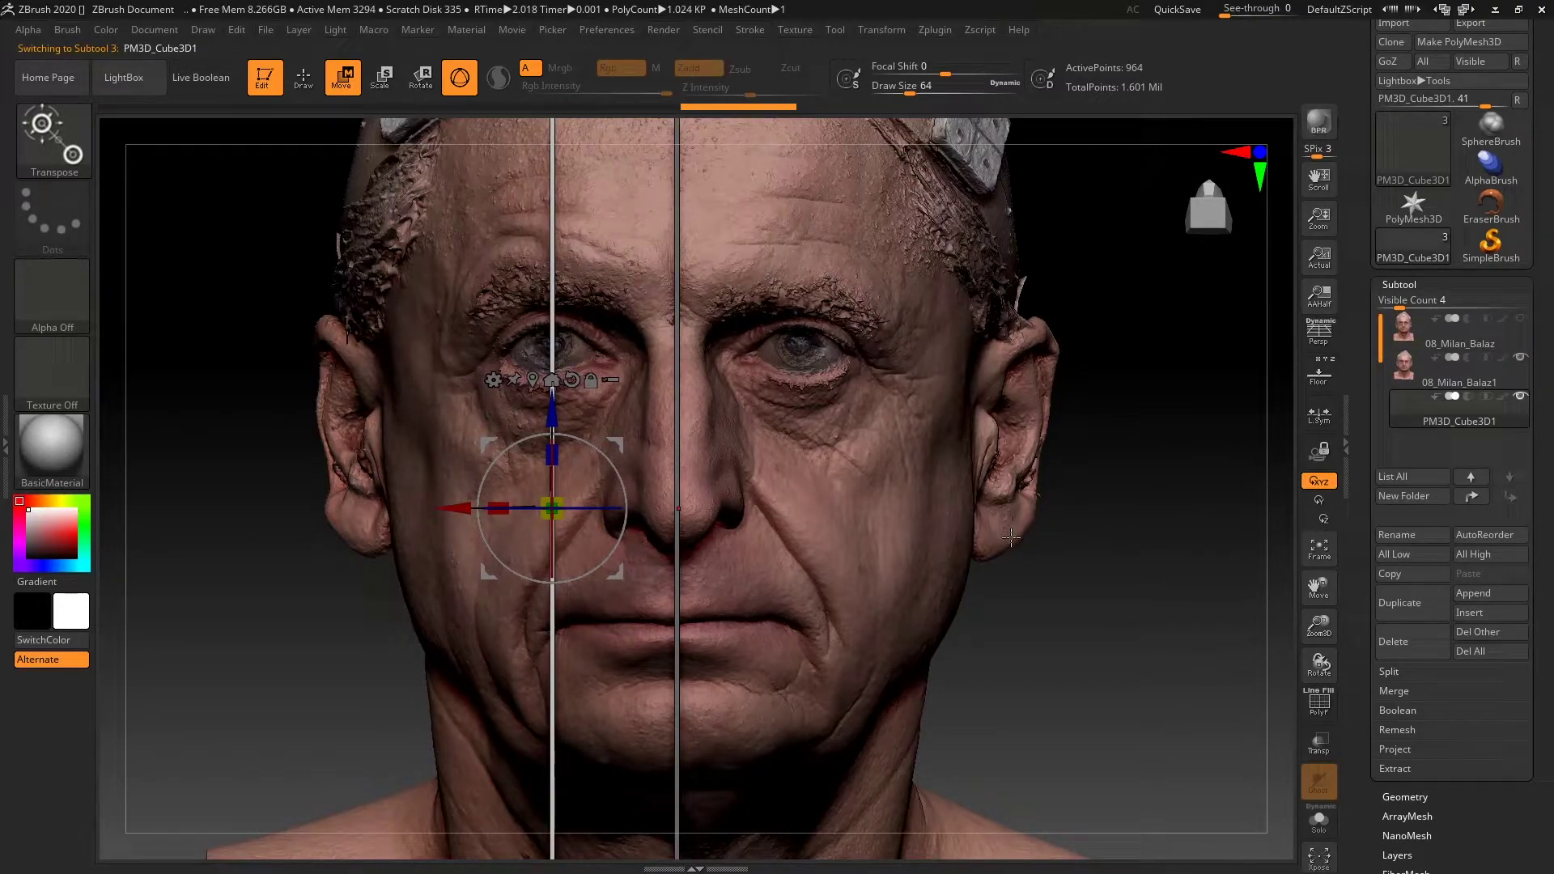
- Mirror And Weld the side guide plane so a matching slab marks the other eye
click(305, 78)
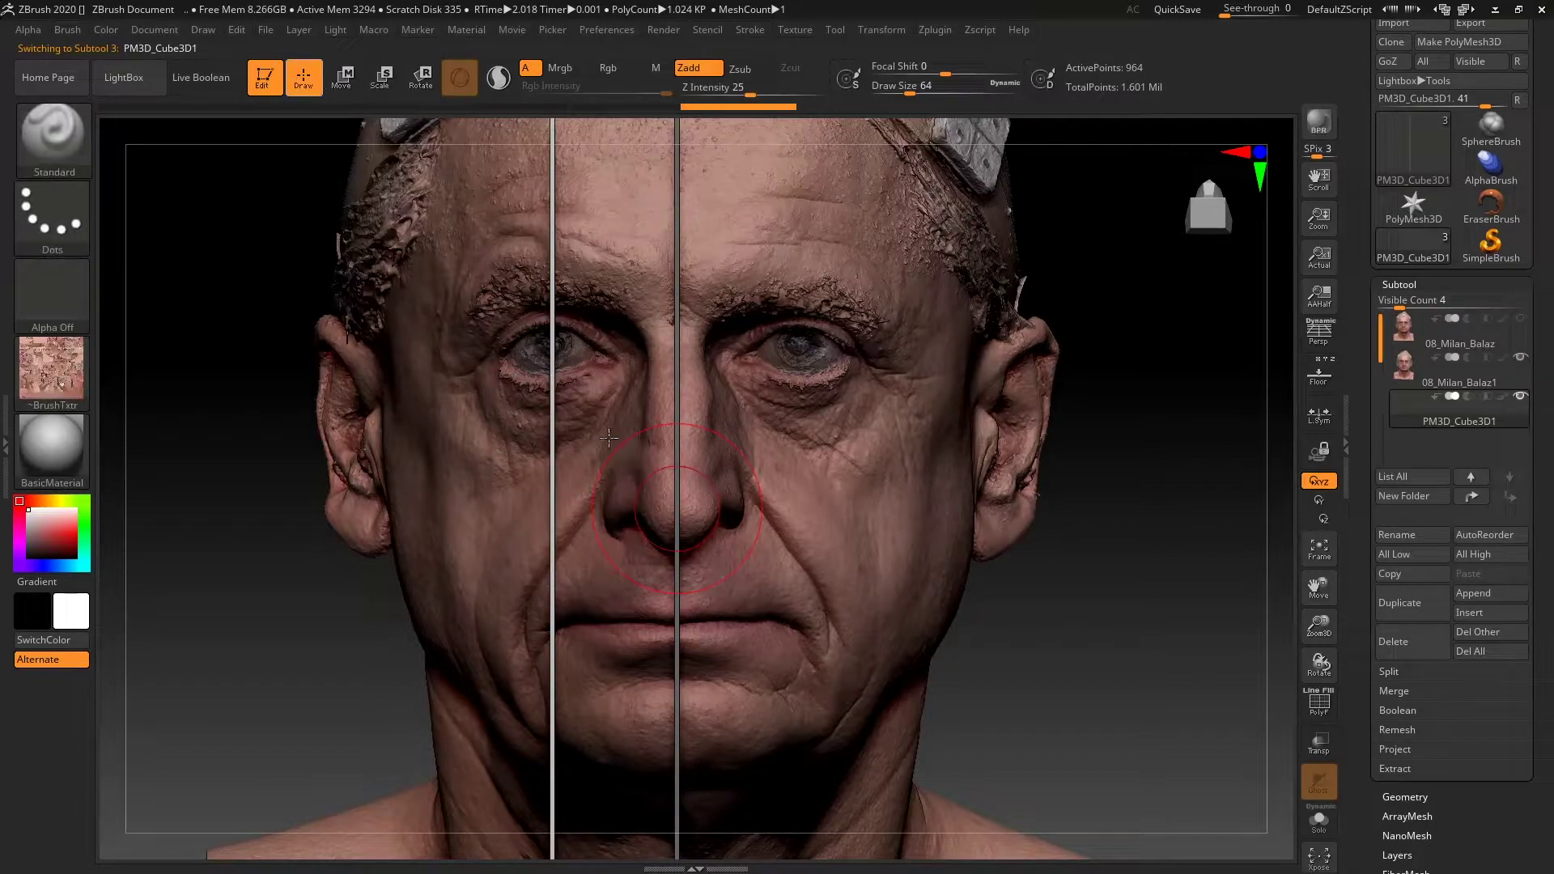
click(1408, 284)
click(1405, 303)
click(1430, 689)
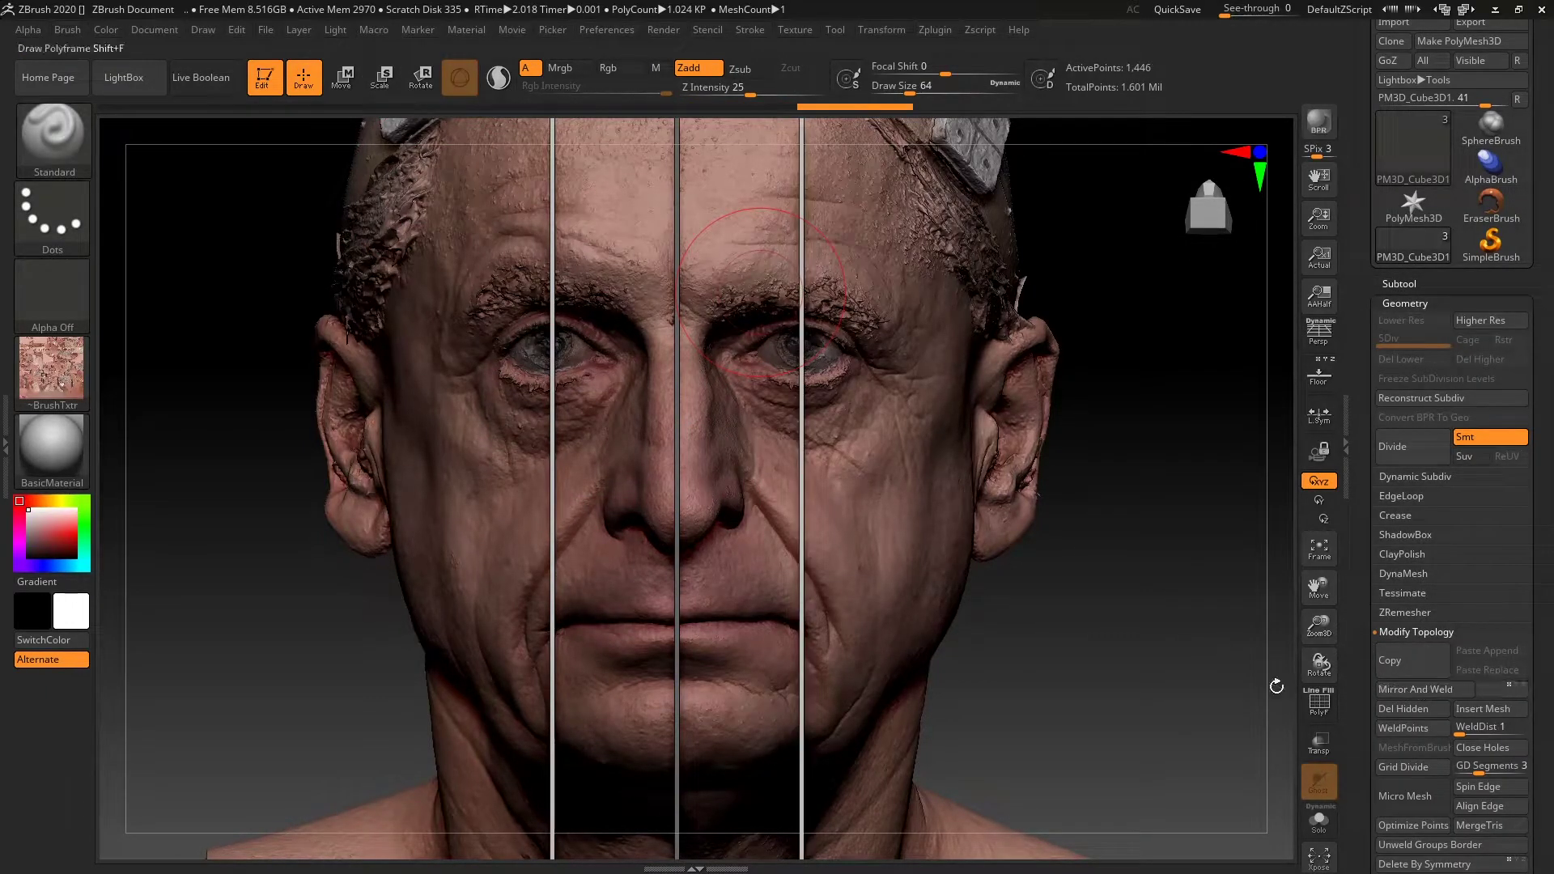
ctrl+right_drag(1151, 405, 1096, 690)
click(421, 77)
click(1400, 283)
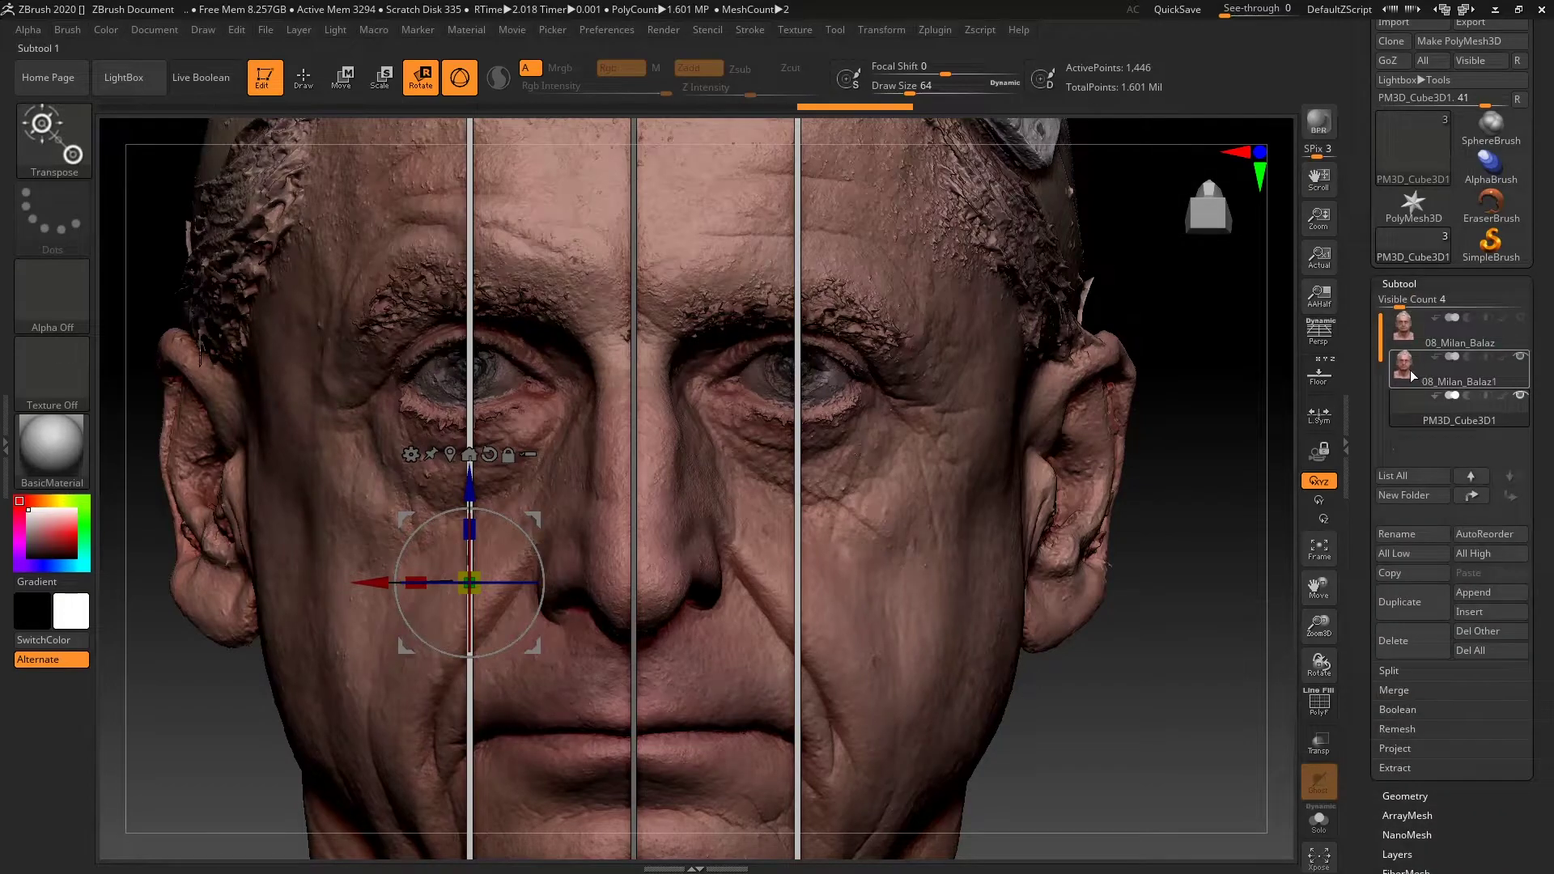
click(1424, 373)
drag(703, 551, 704, 558)
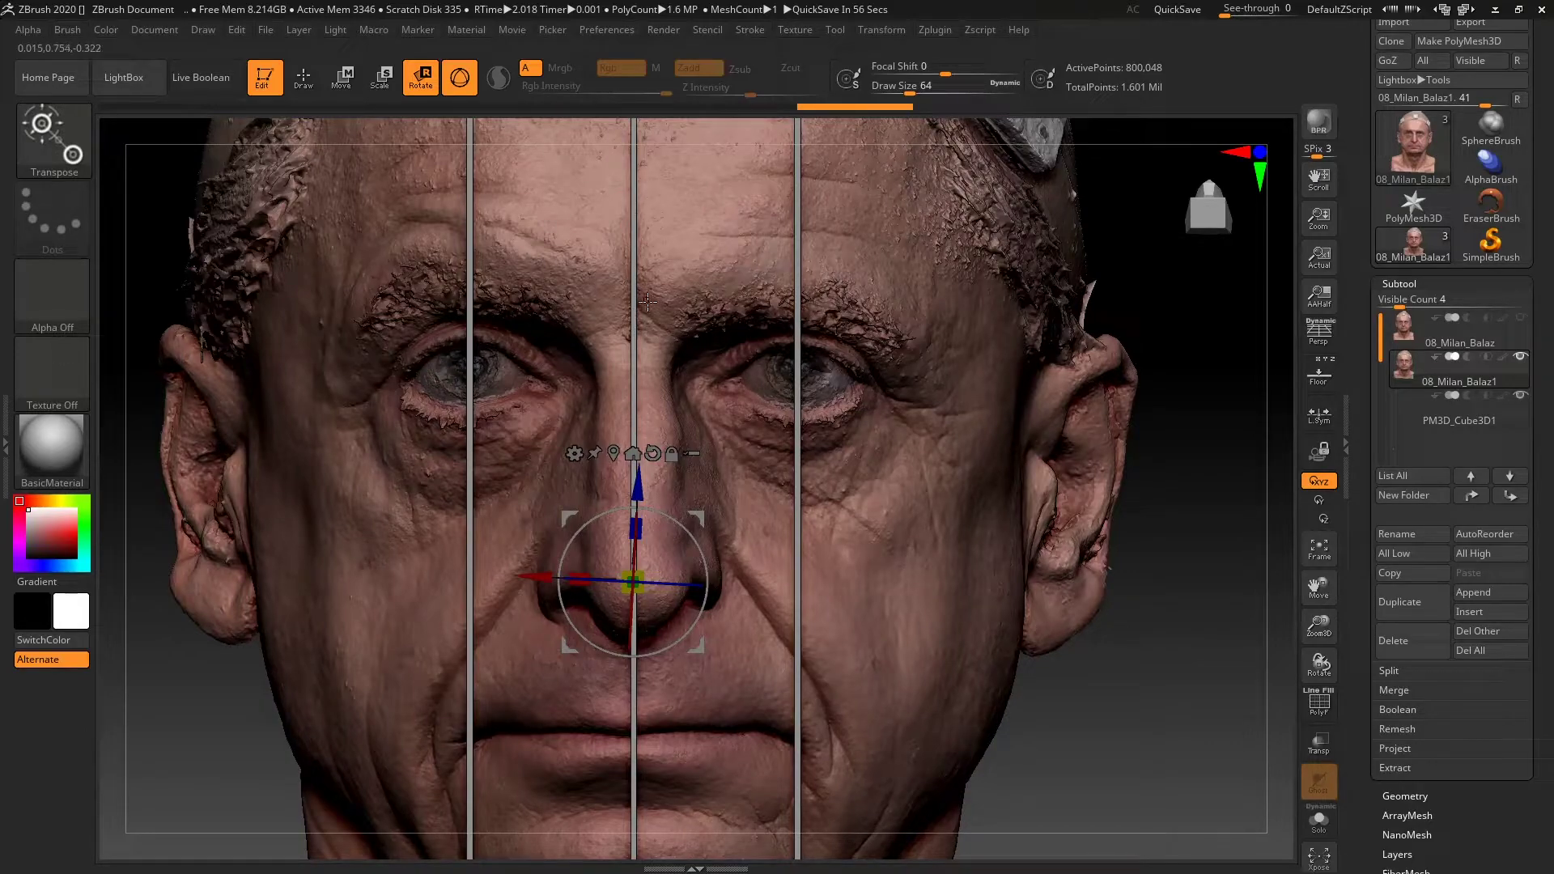
click(305, 81)
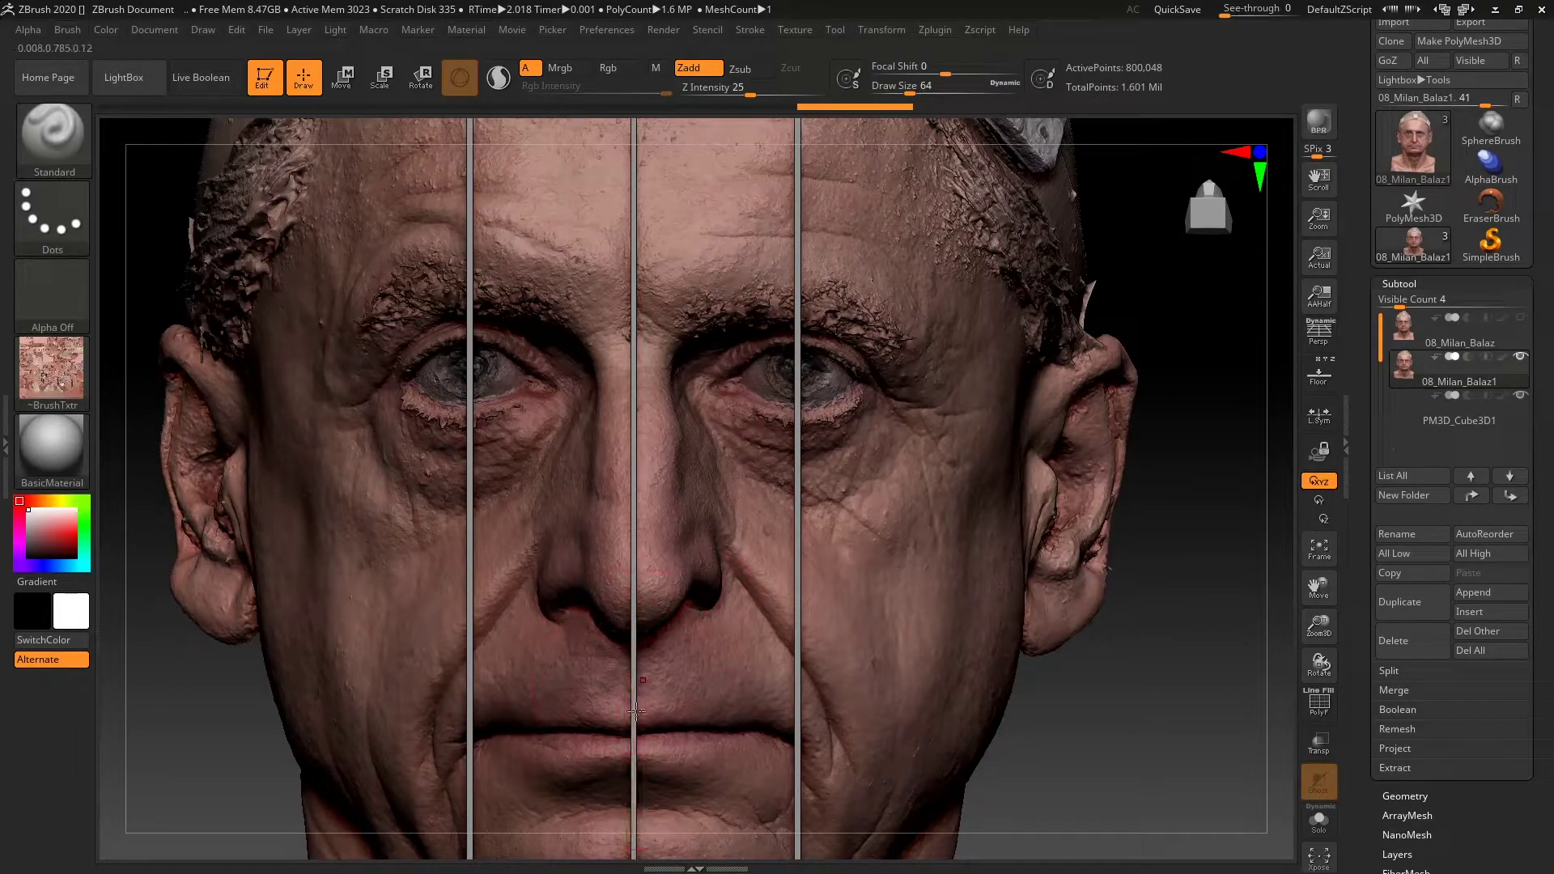
key(w)
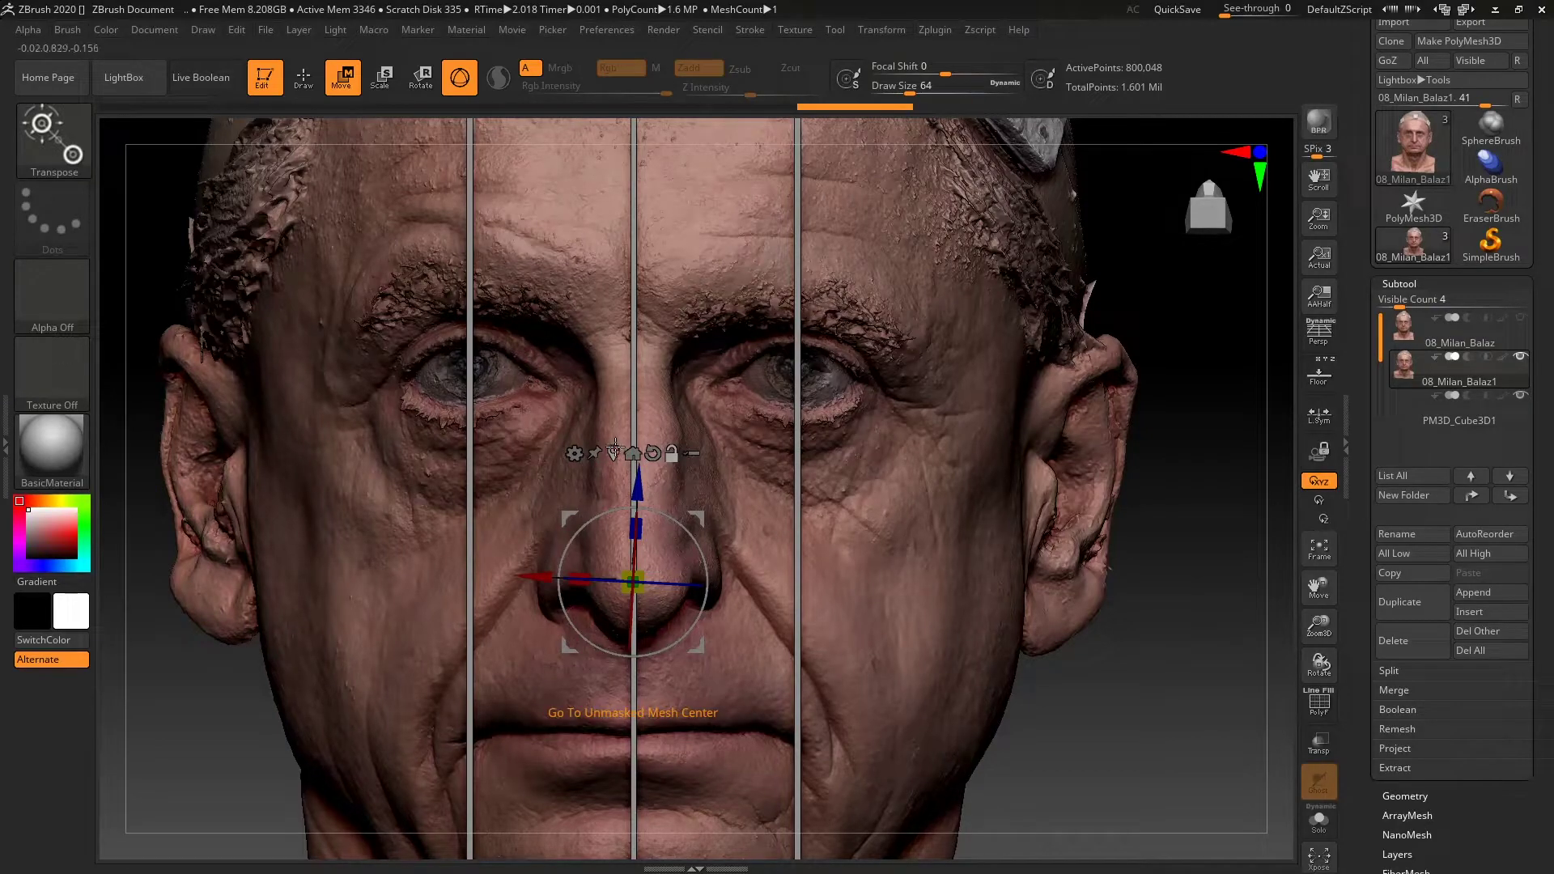
alt+drag(634, 581, 595, 597)
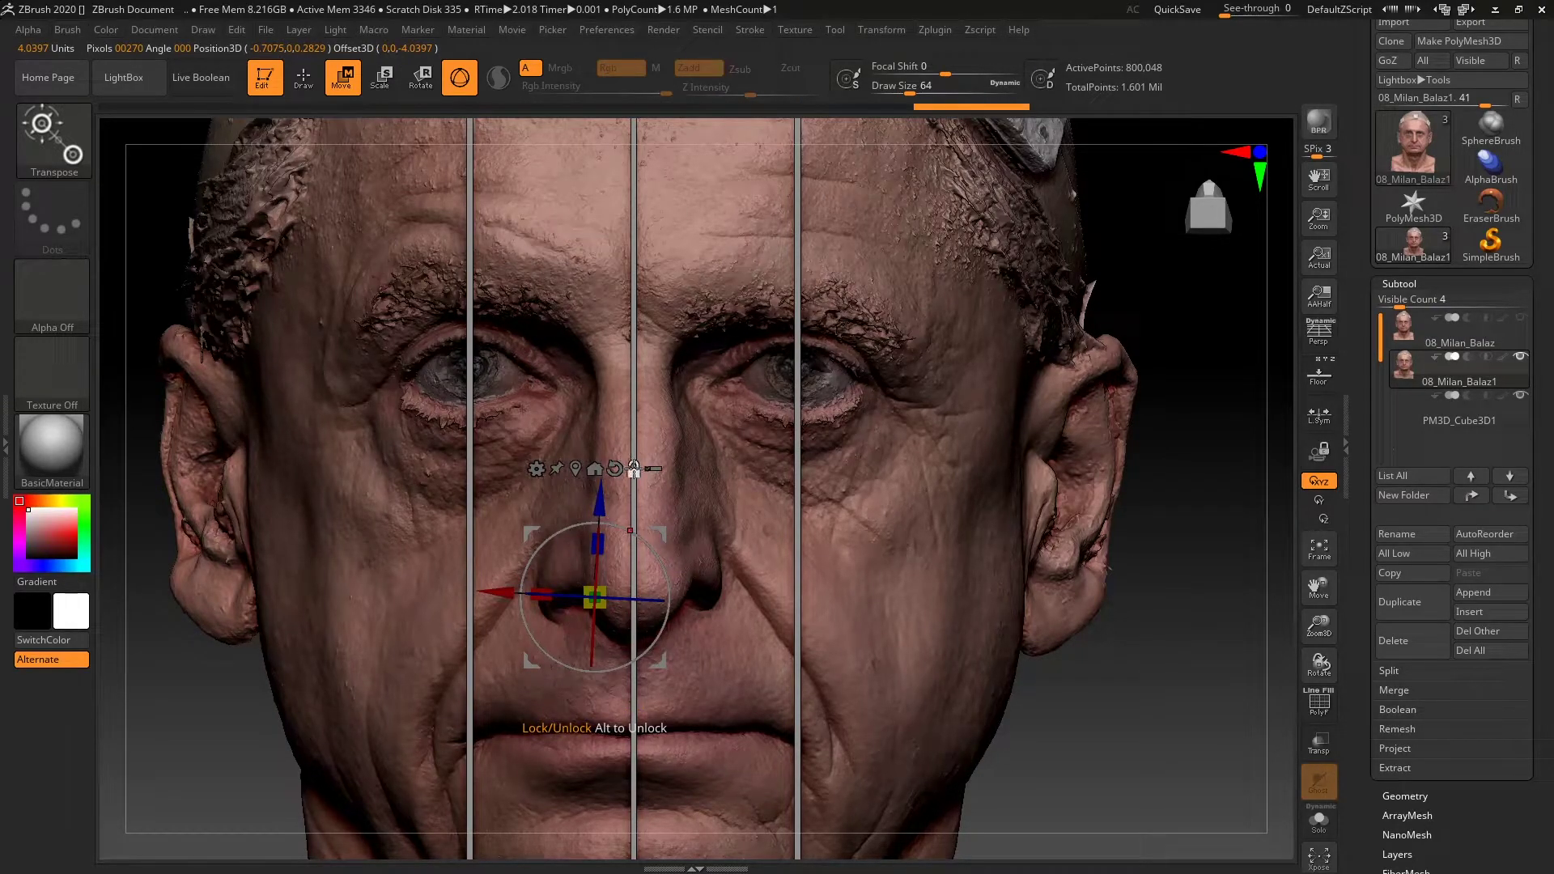
click(617, 468)
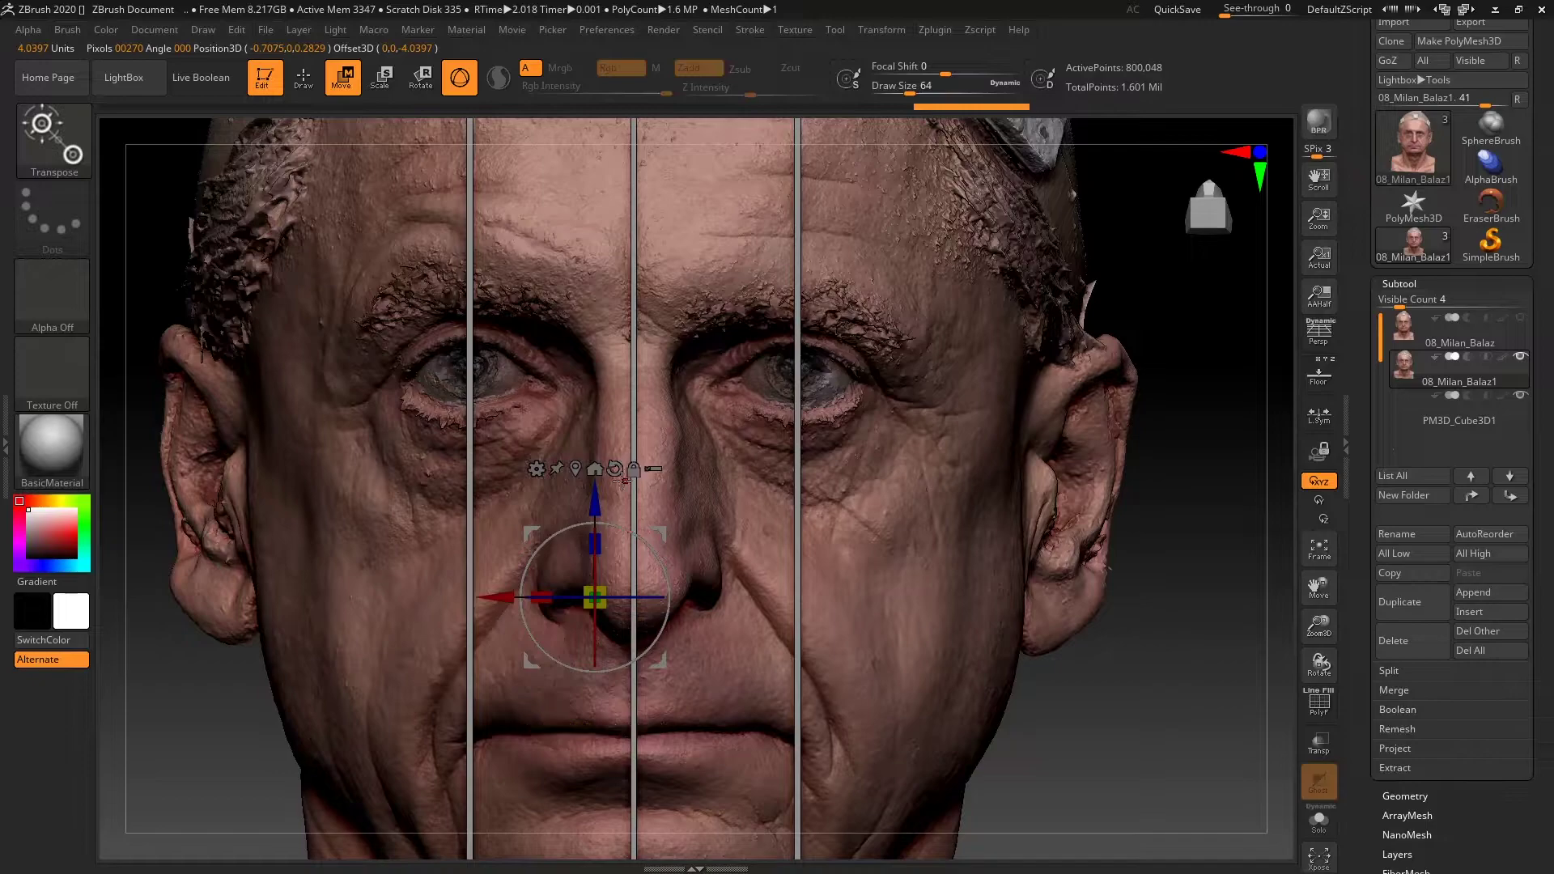
drag(503, 597, 506, 595)
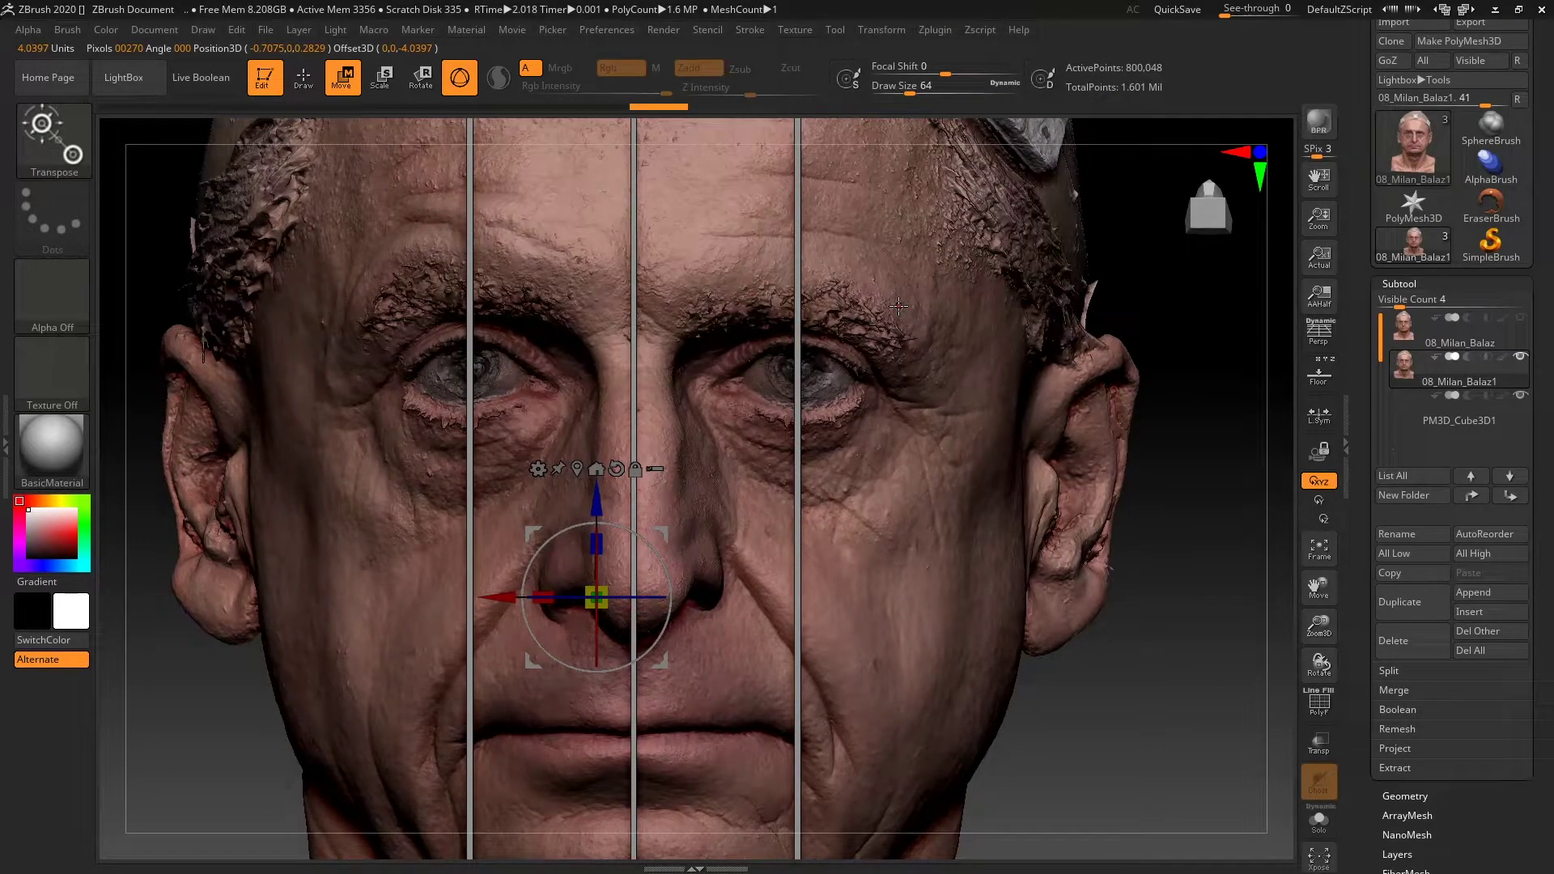
mouse_move(507, 597)
mouse_down()
mouse_move(534, 611)
mouse_move(508, 600)
mouse_up()
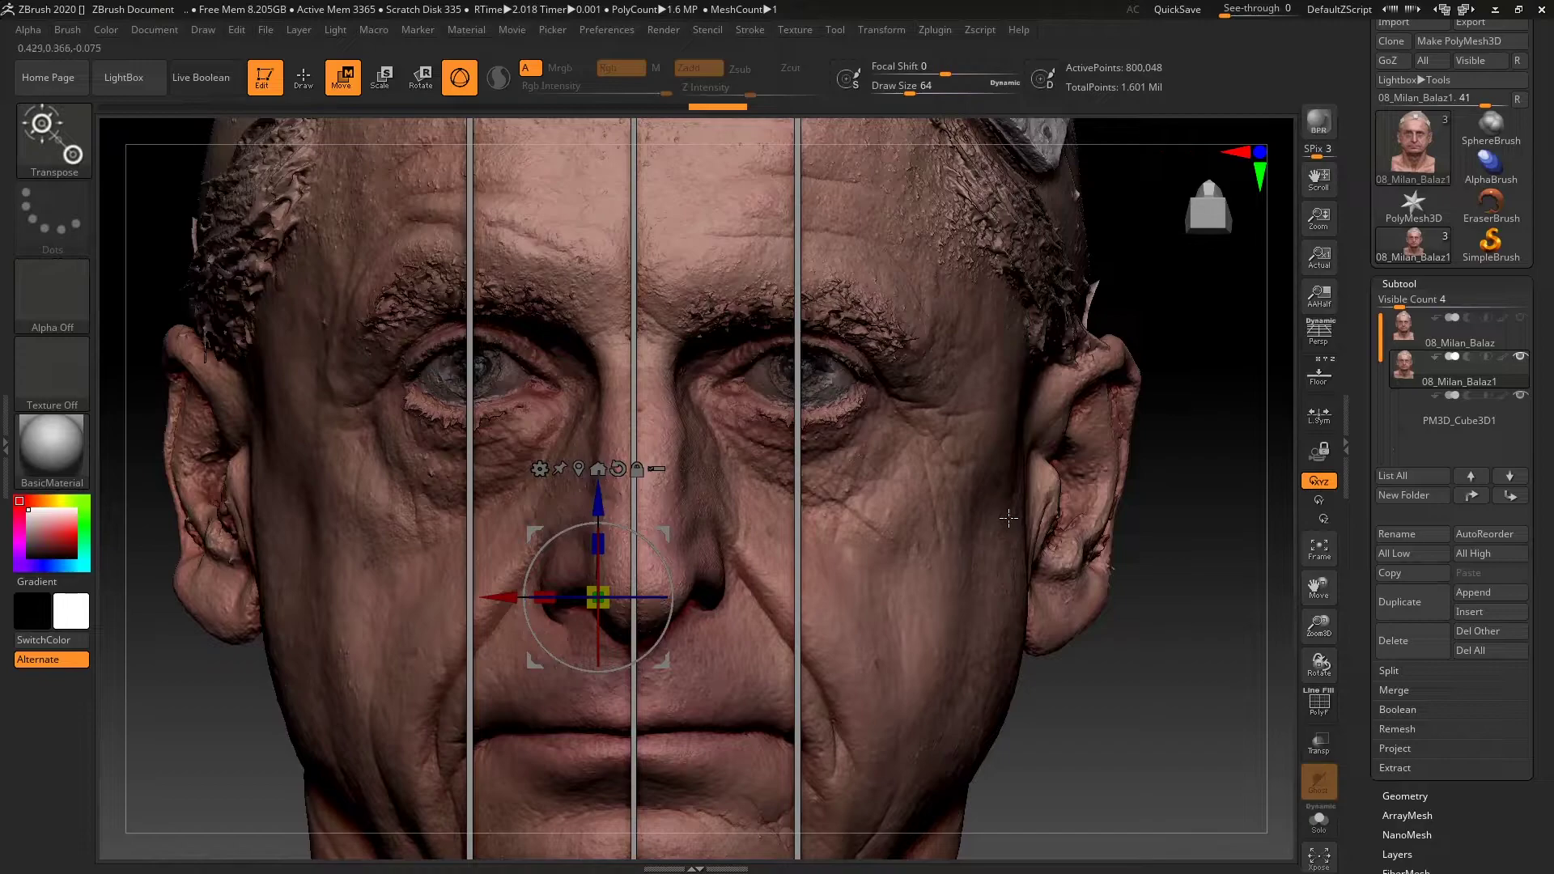
key(q)
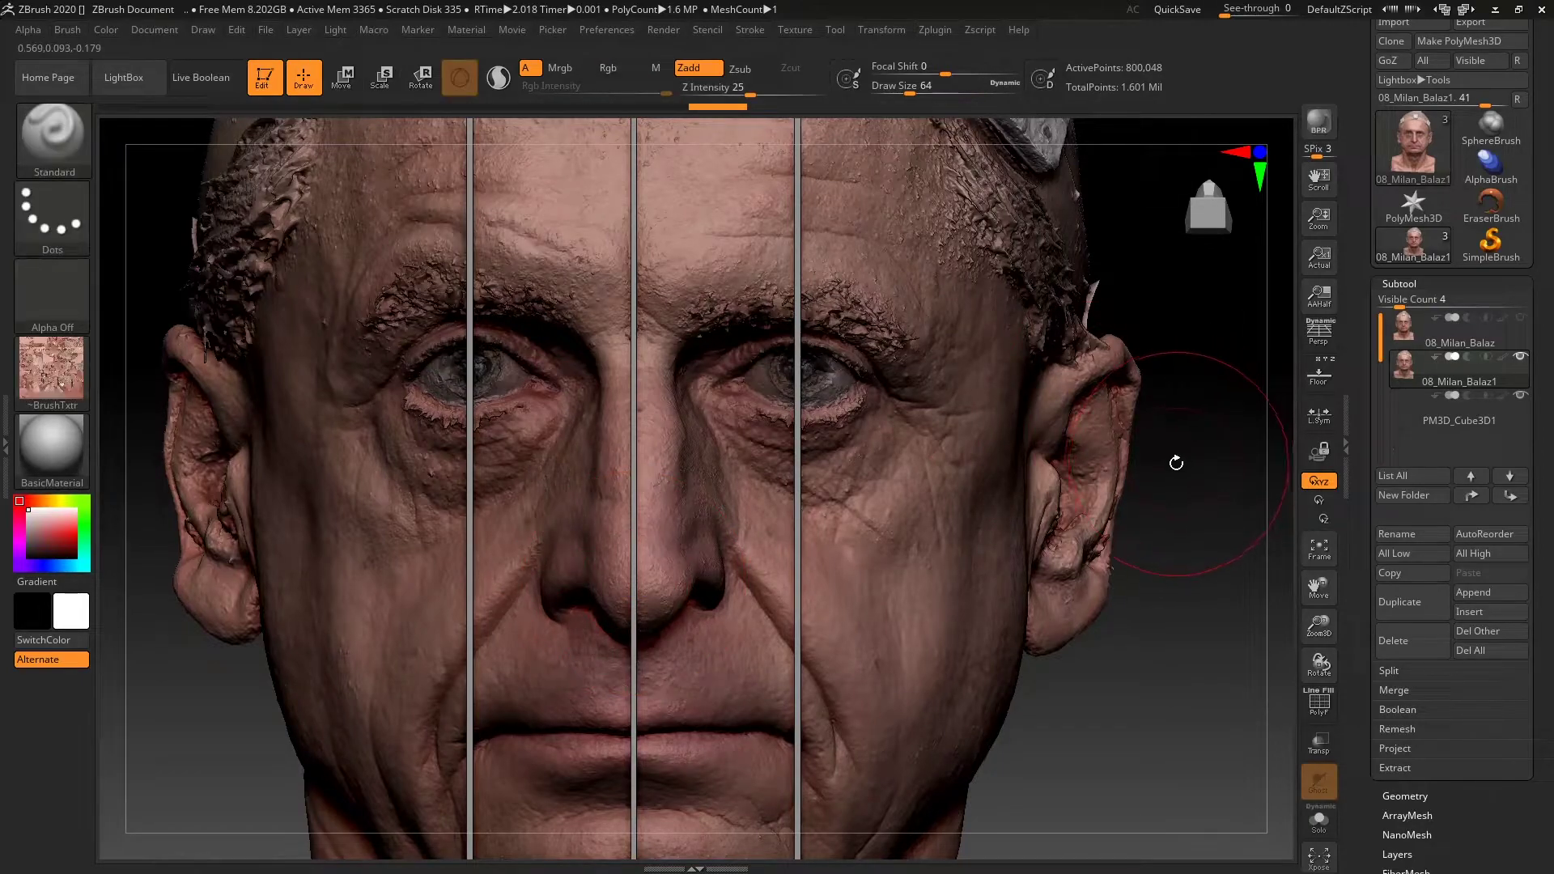
key(w)
mouse_move(1176, 510)
alt+mouse_down()
mouse_move(1180, 435)
mouse_move(1145, 337)
mouse_move(1155, 382)
mouse_move(1128, 485)
mouse_move(1126, 393)
alt+mouse_up()
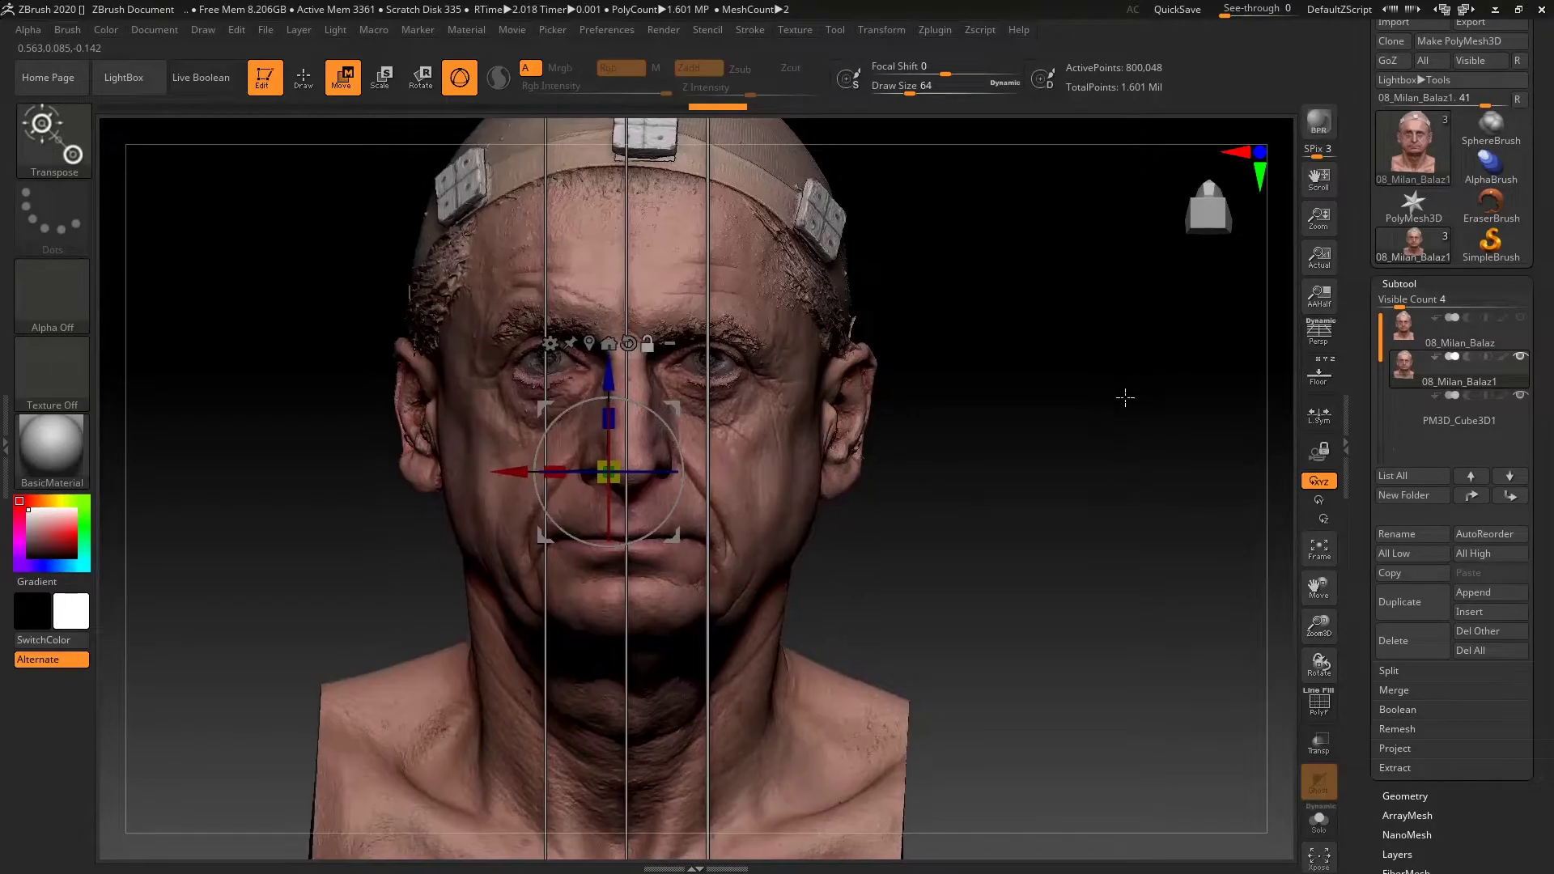
alt+drag(1113, 462, 1120, 357)
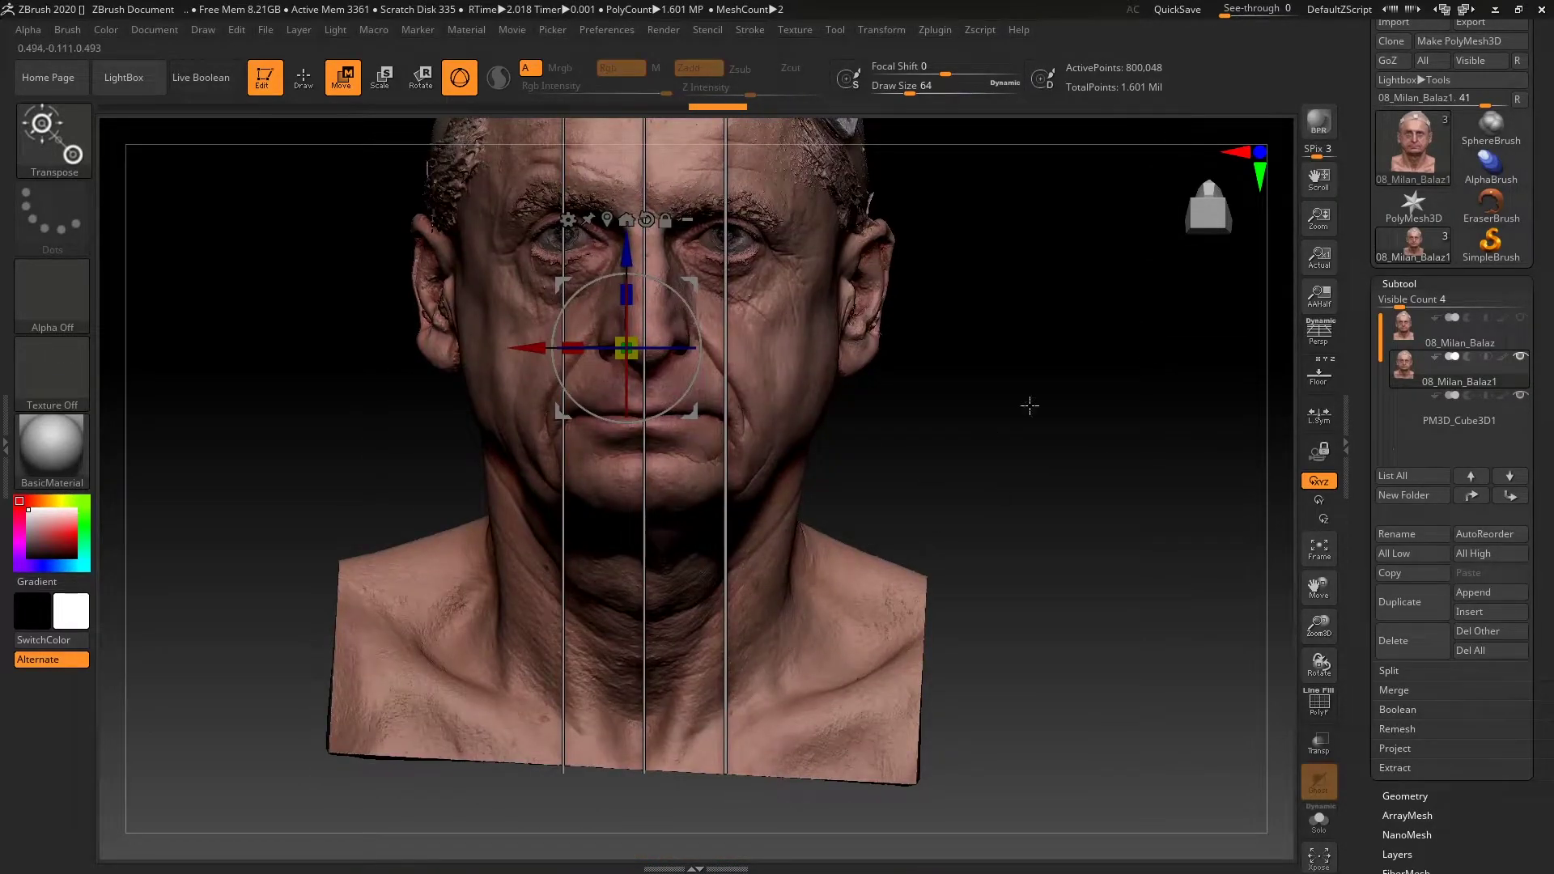
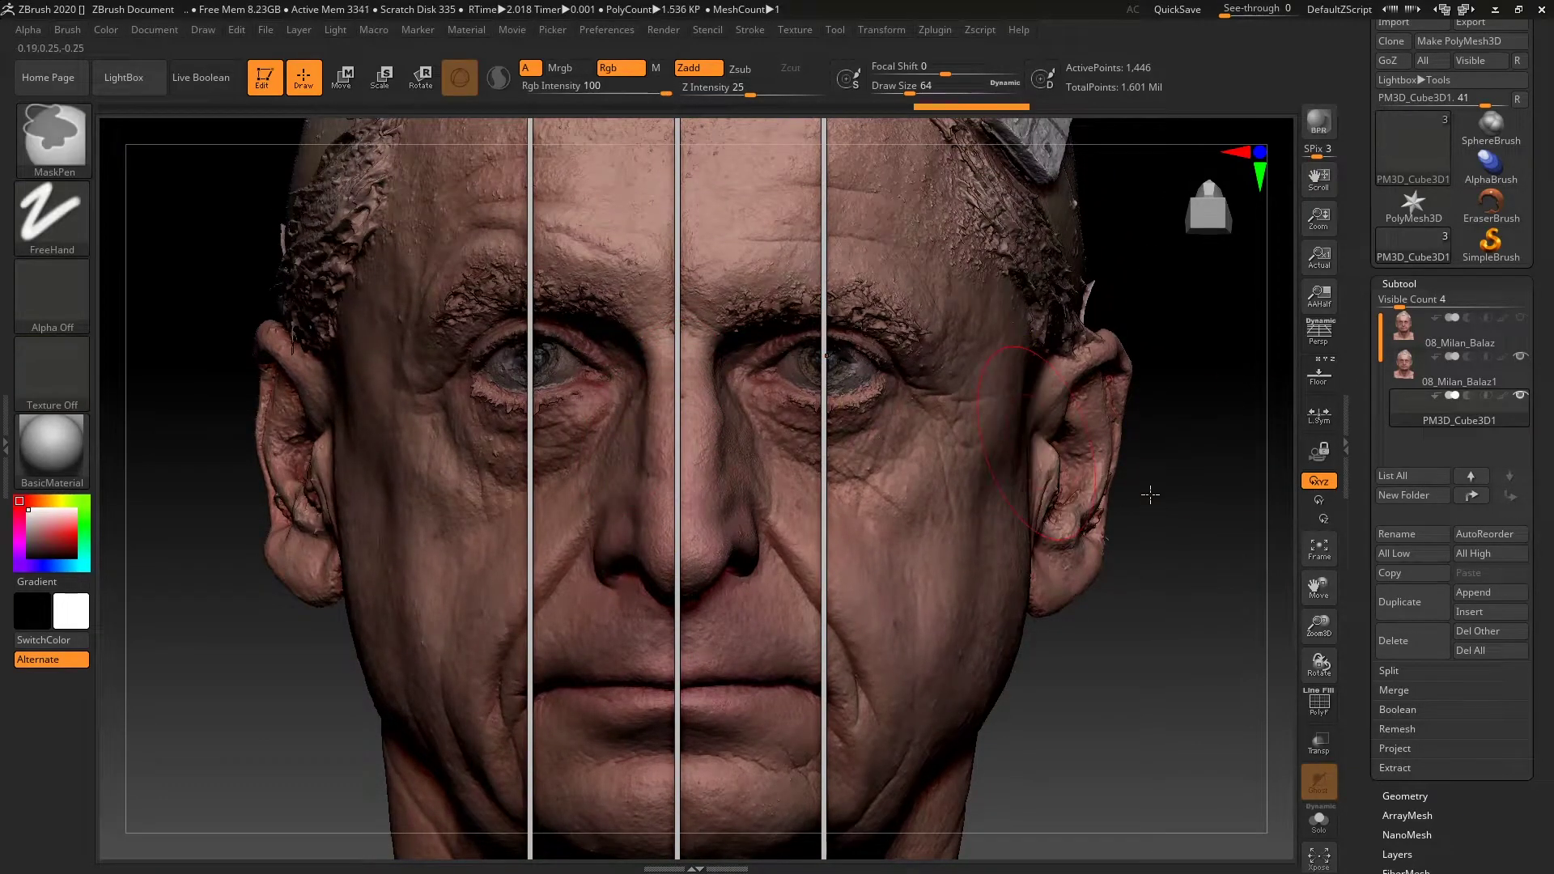
- Ctrl-drag copies of the vertical guide strips across the face, undoing the extra copy
drag(1197, 451, 1086, 426)
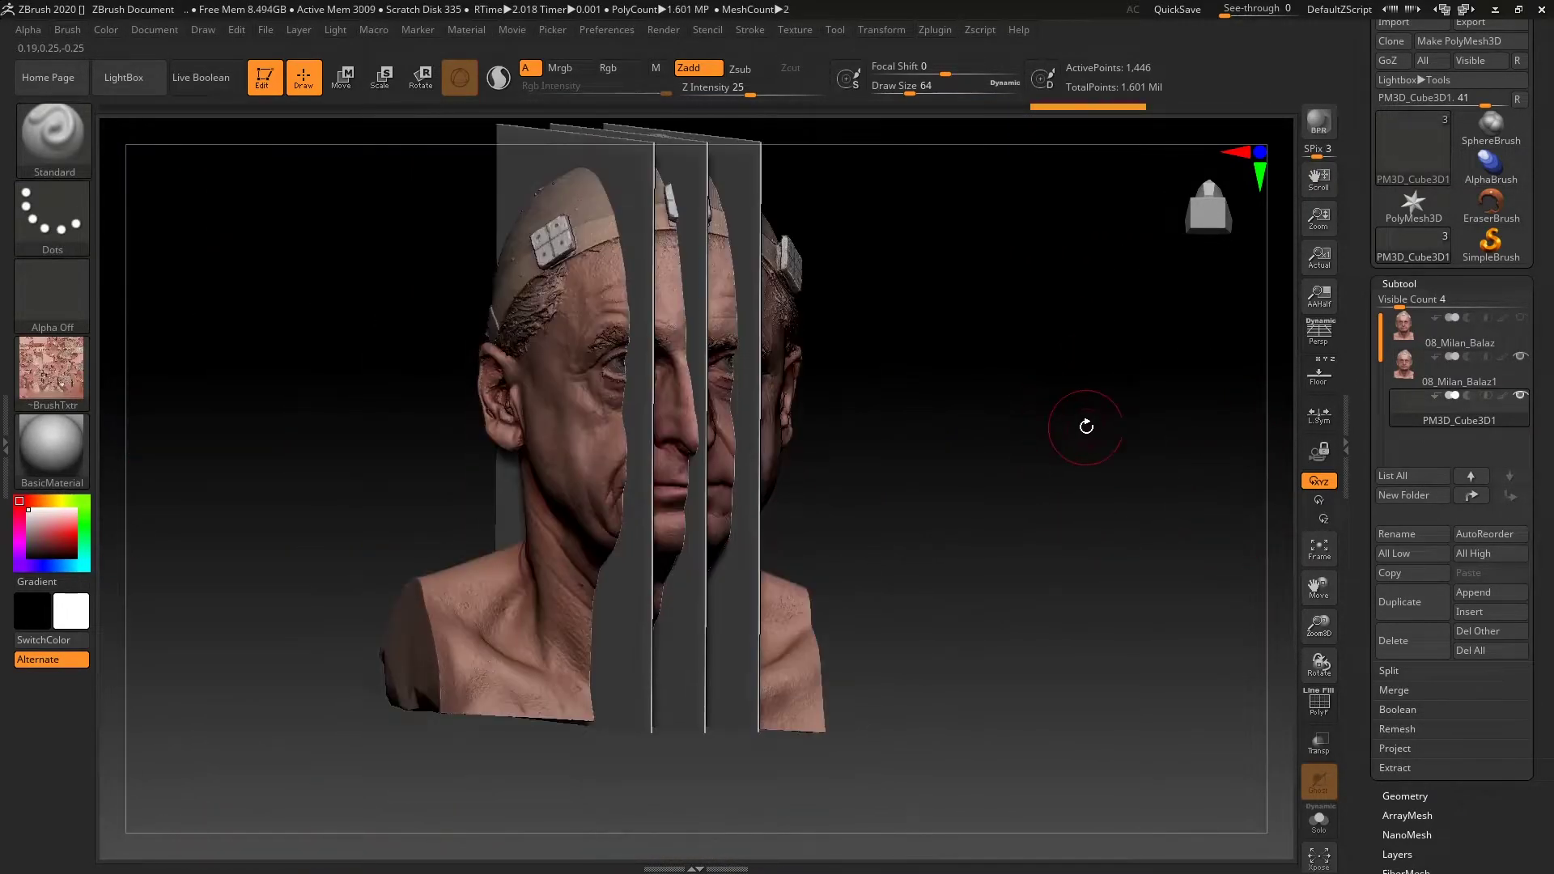
scroll(1364, 813, down, 5)
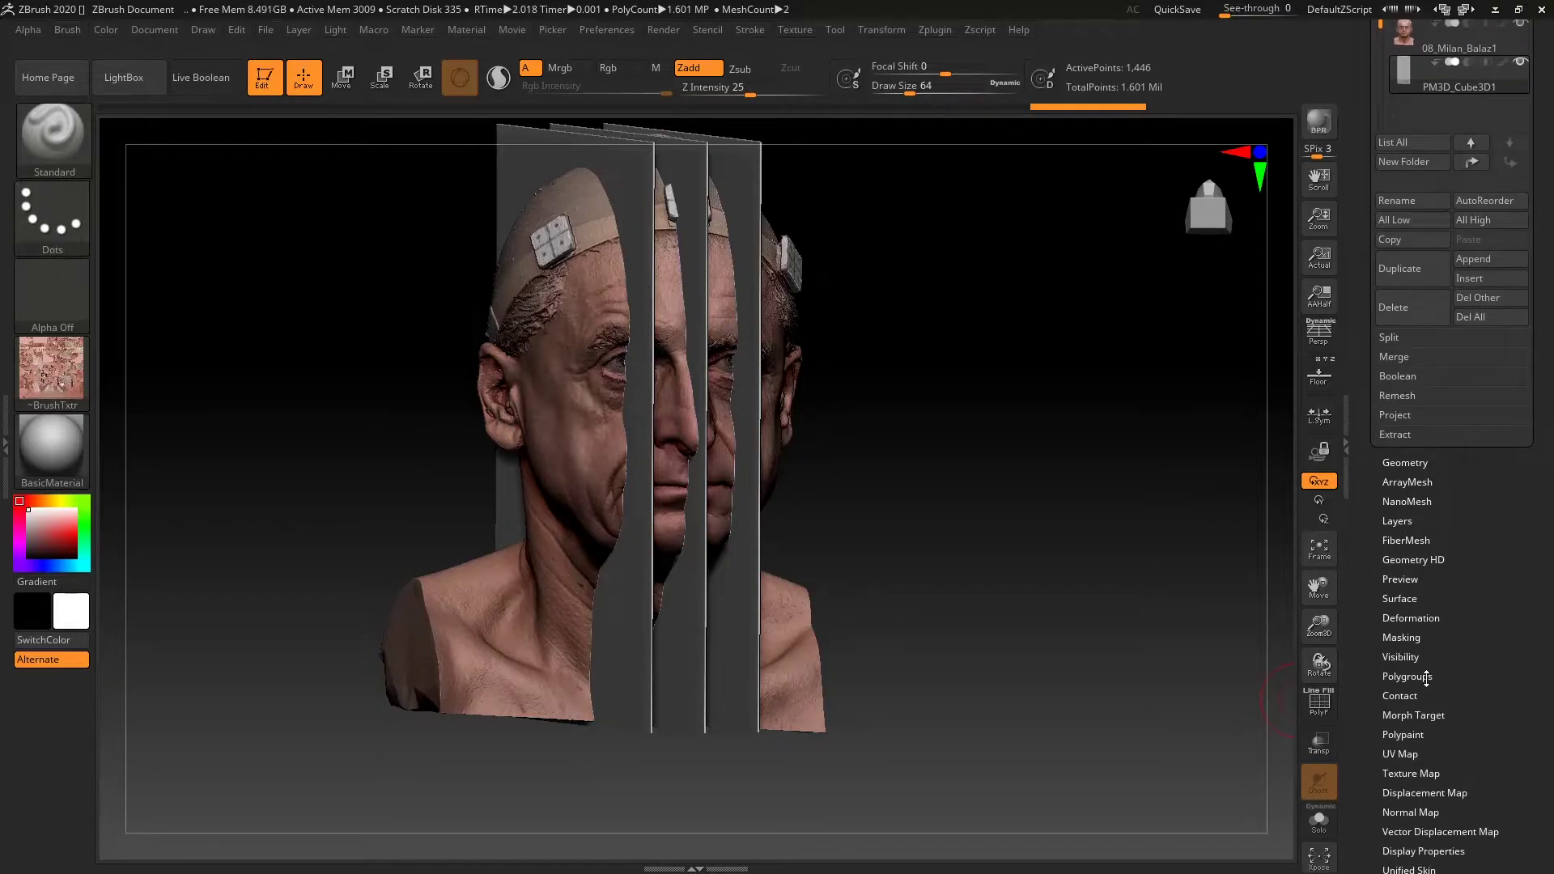
click(1407, 677)
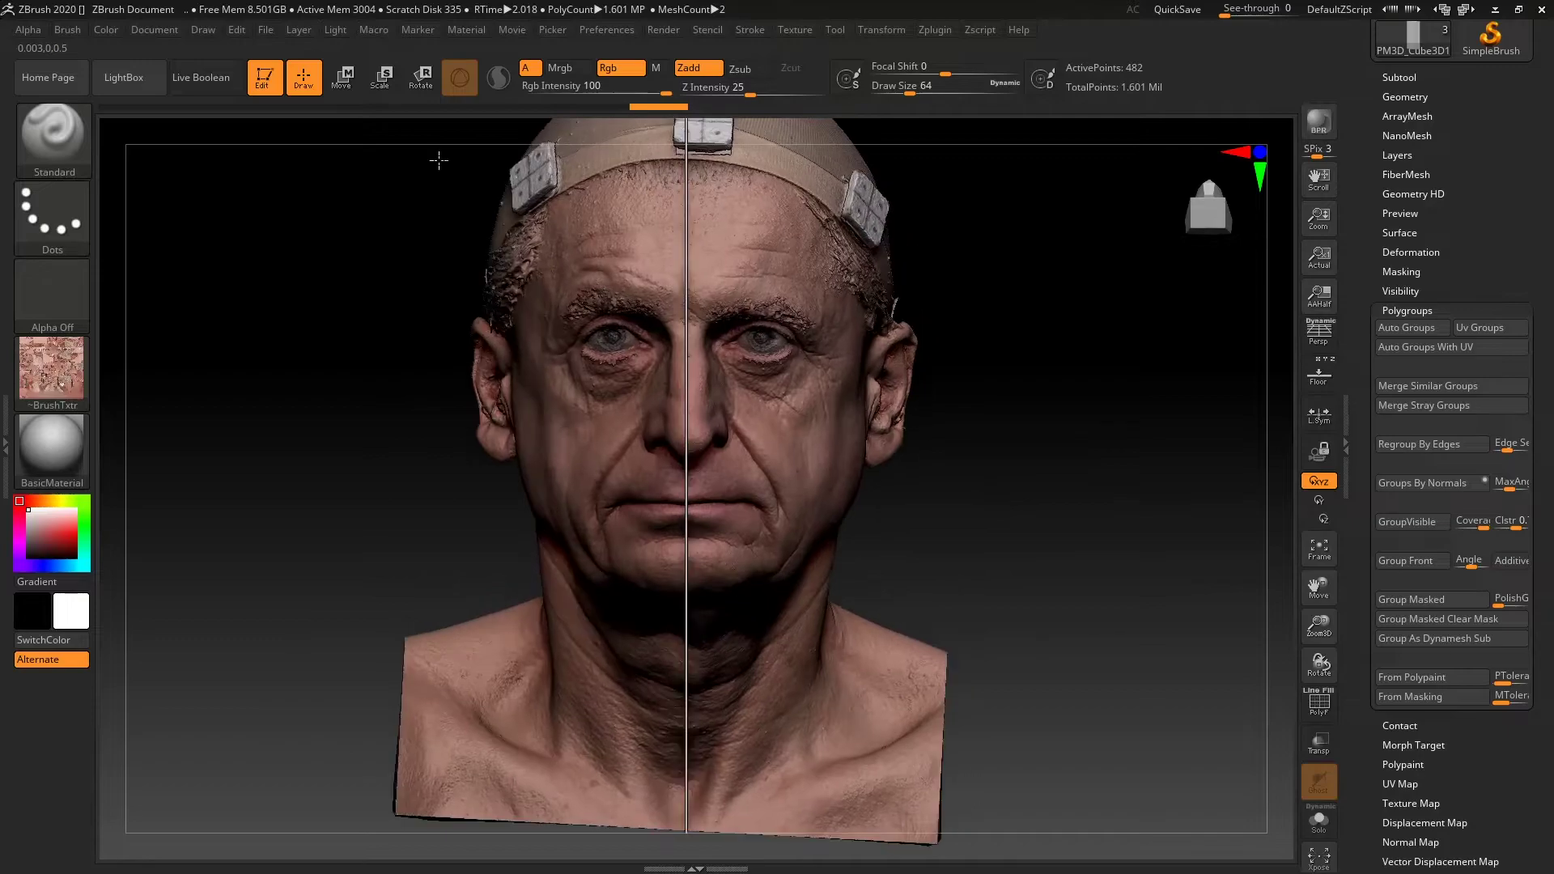
key(w)
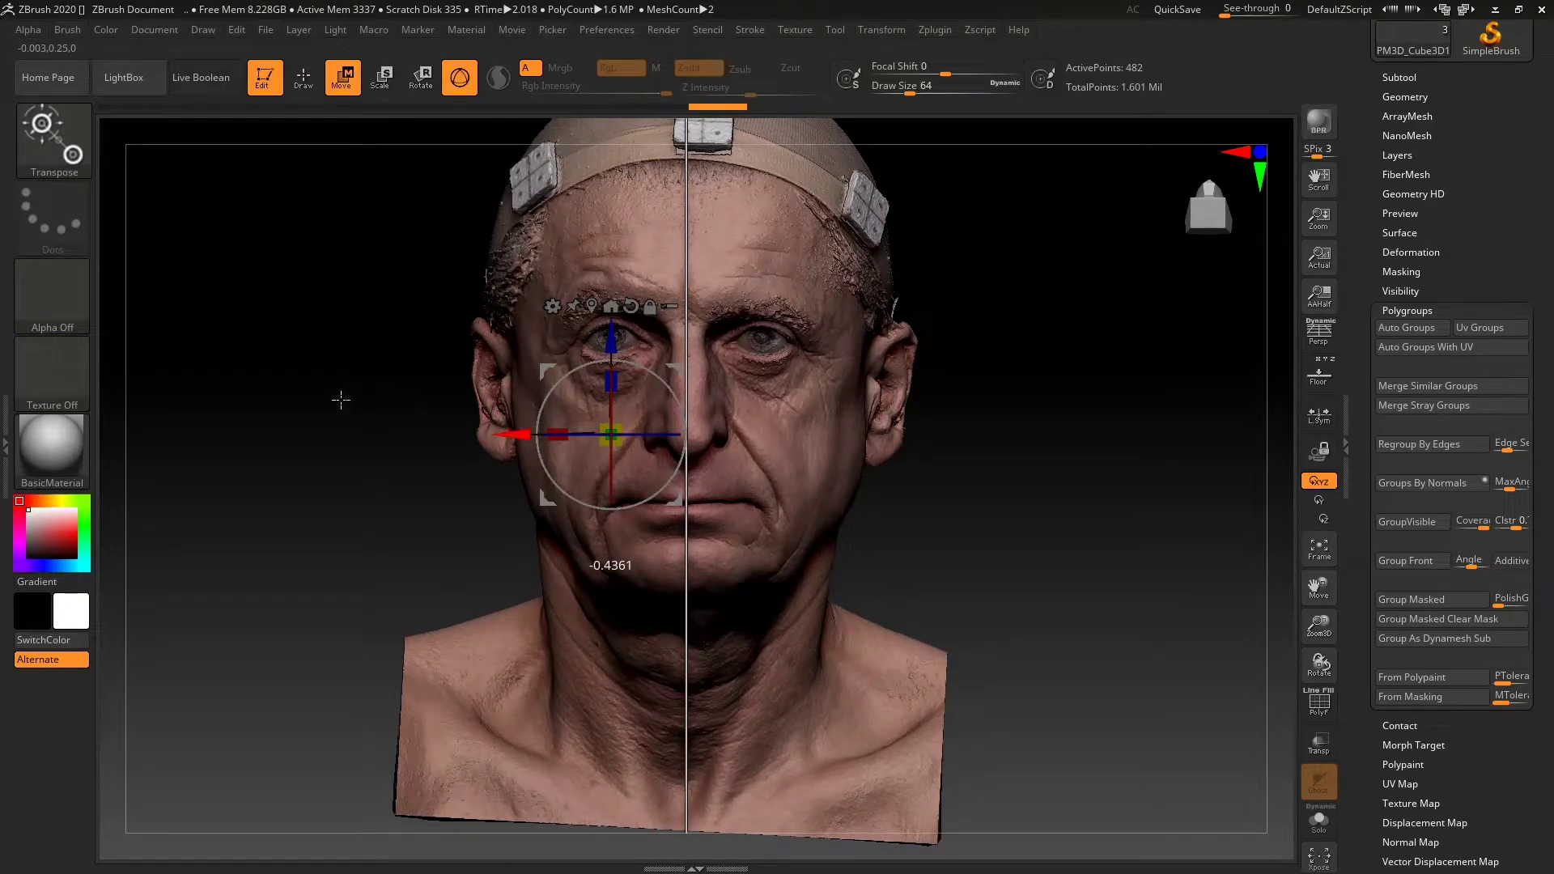
key(ctrl)
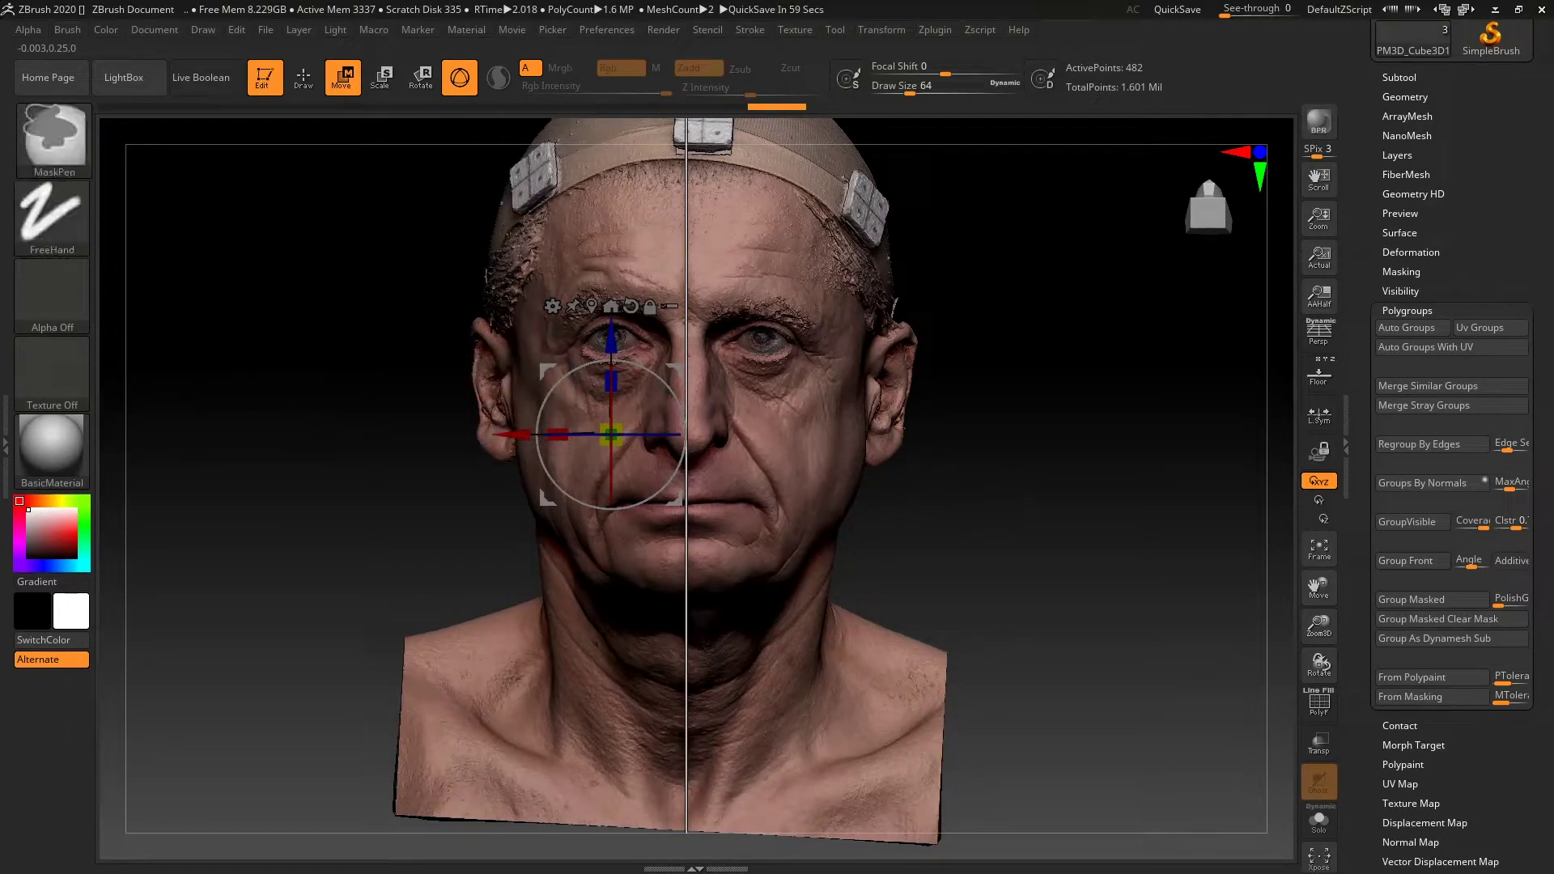
ctrl+drag(502, 435, 428, 435)
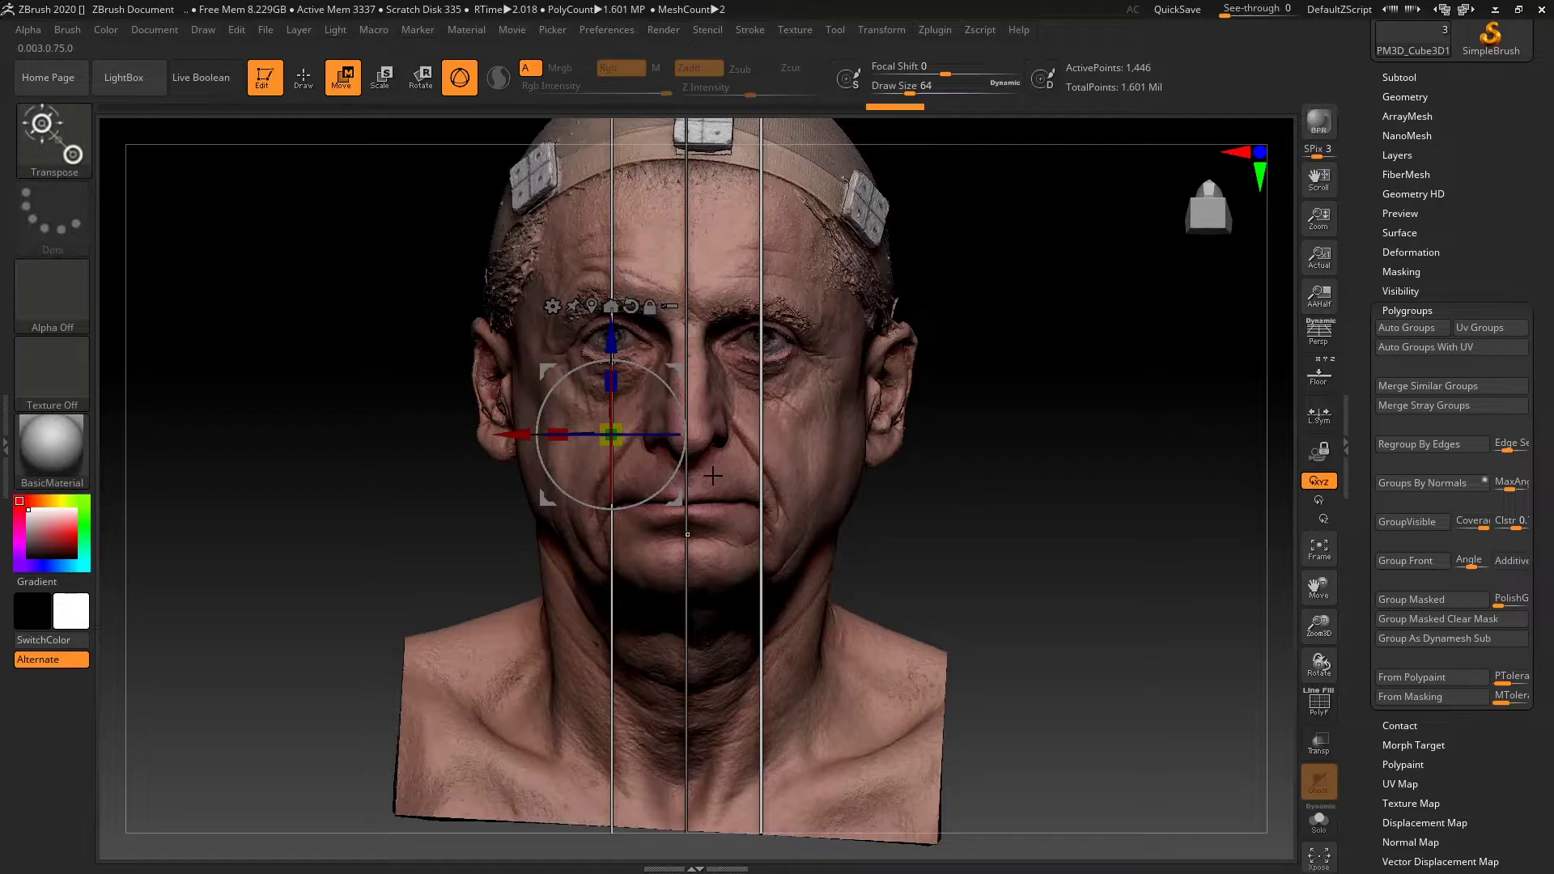
ctrl+drag(514, 434, 684, 435)
key(ctrl+z)
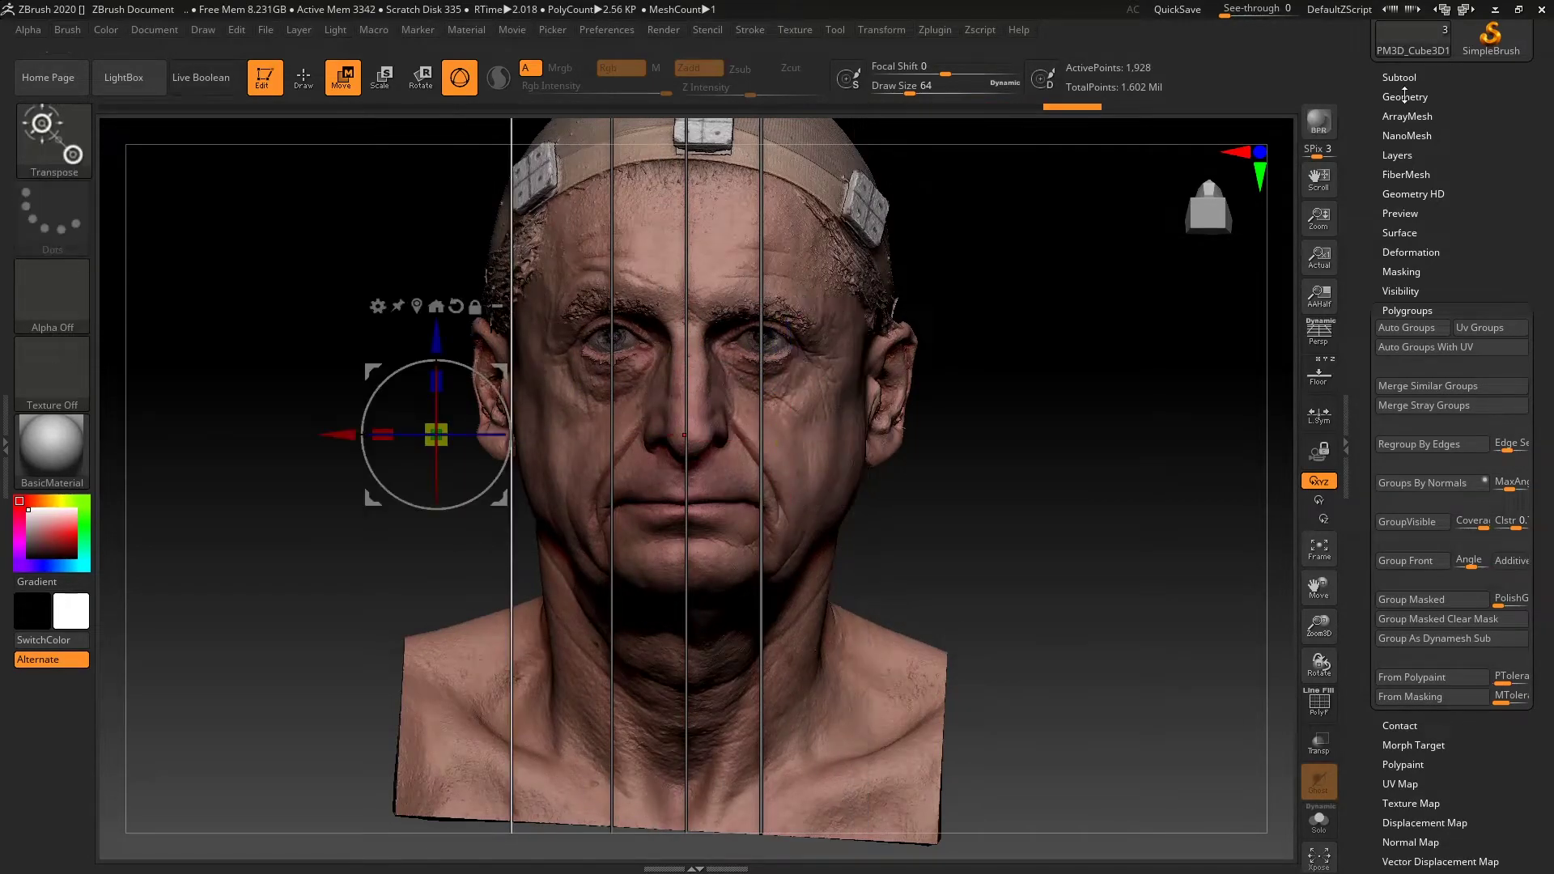
- Mirror and weld the guide strips across the model's centre for a symmetrical layout
click(1406, 96)
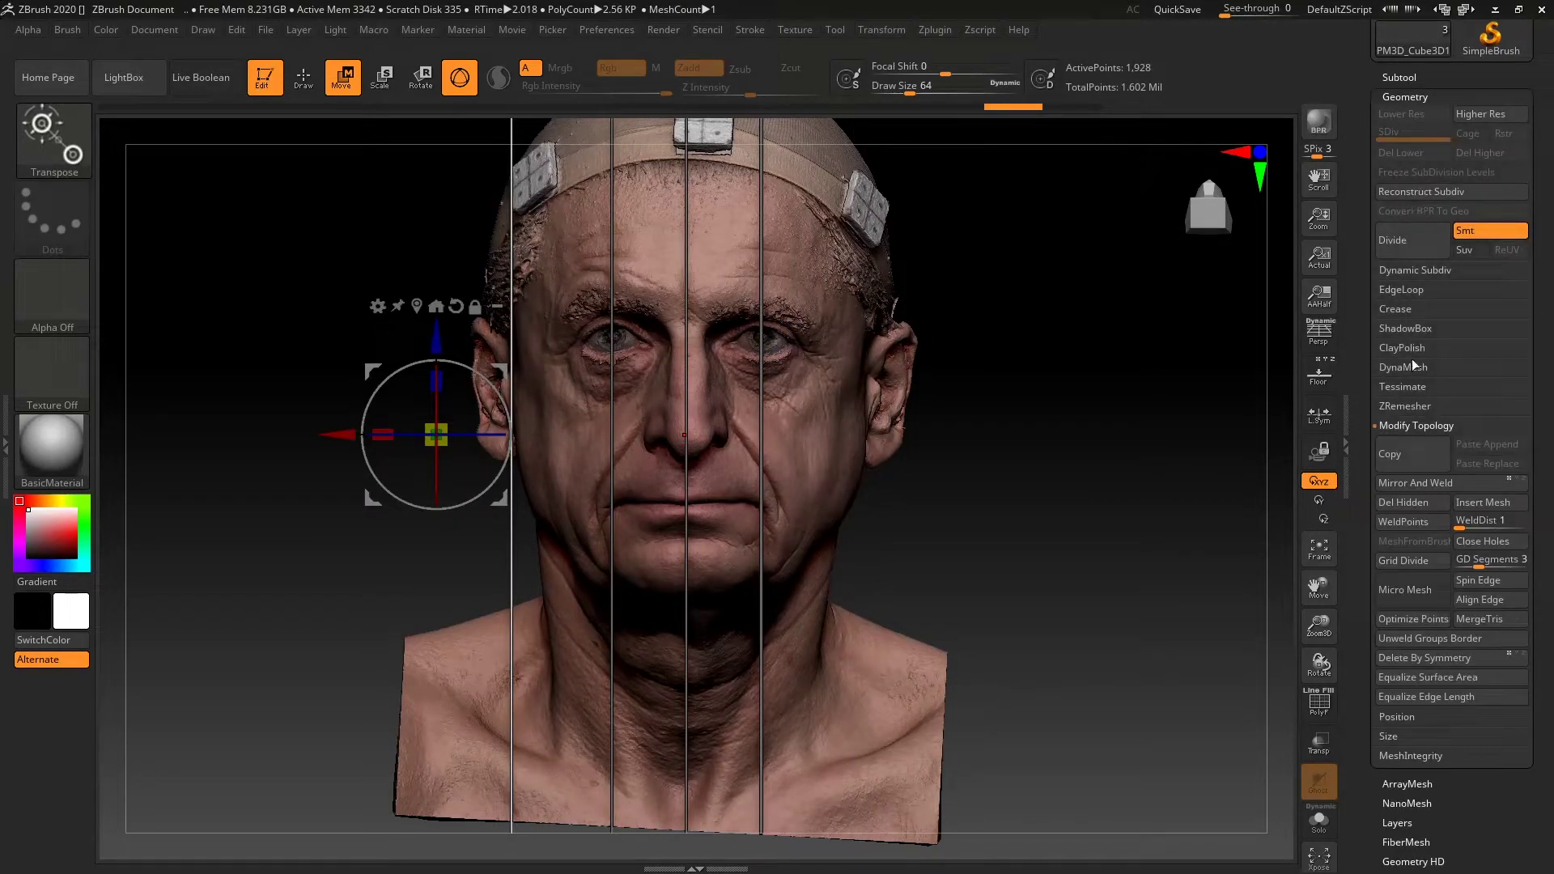
click(1447, 483)
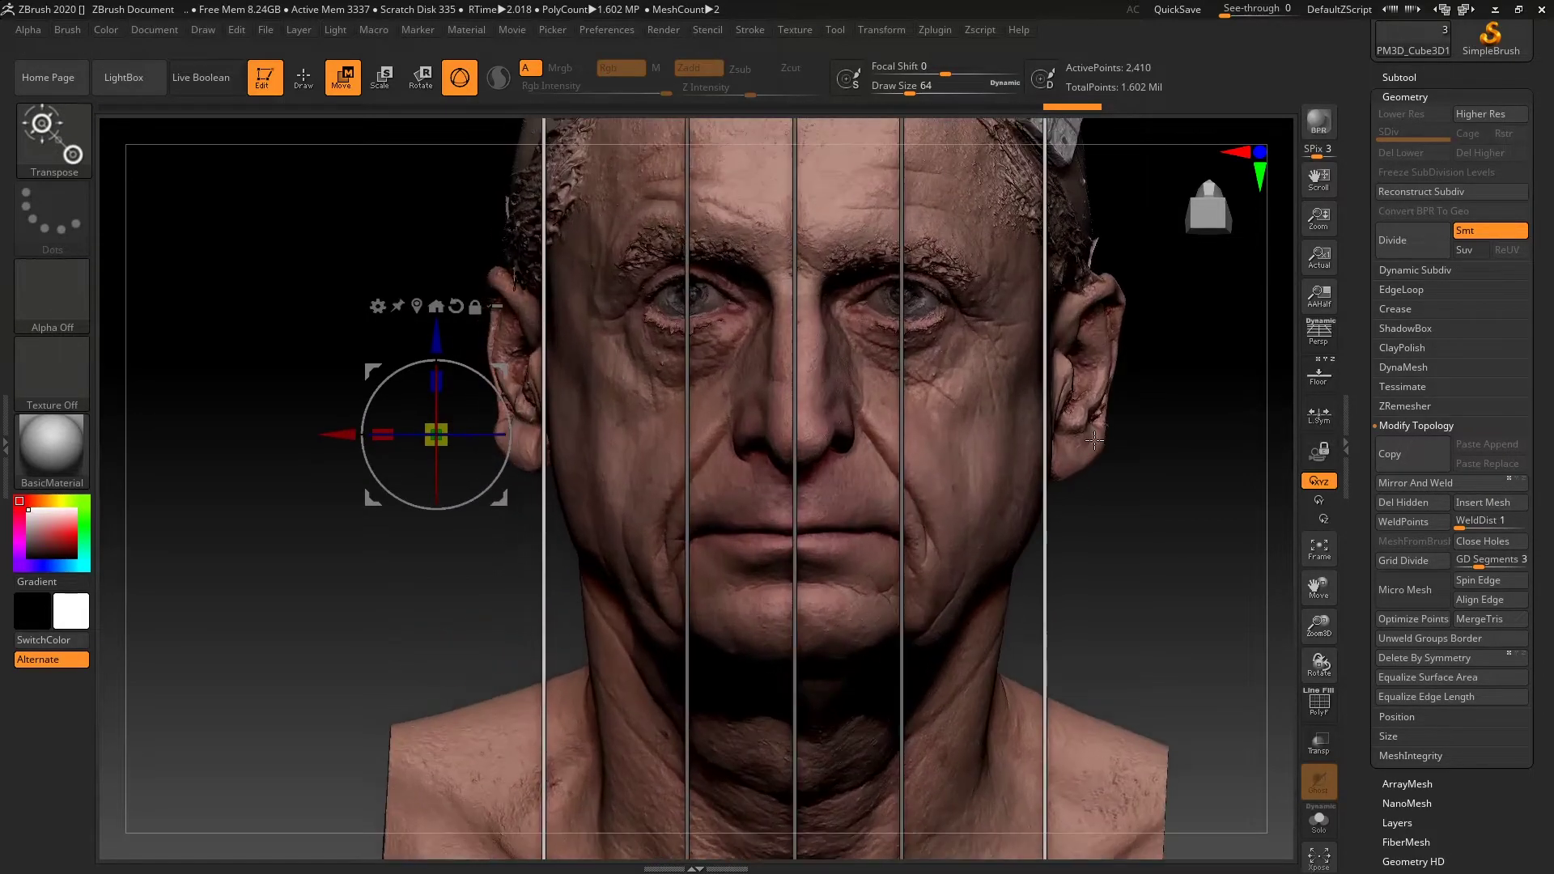
drag(1094, 439, 1050, 482)
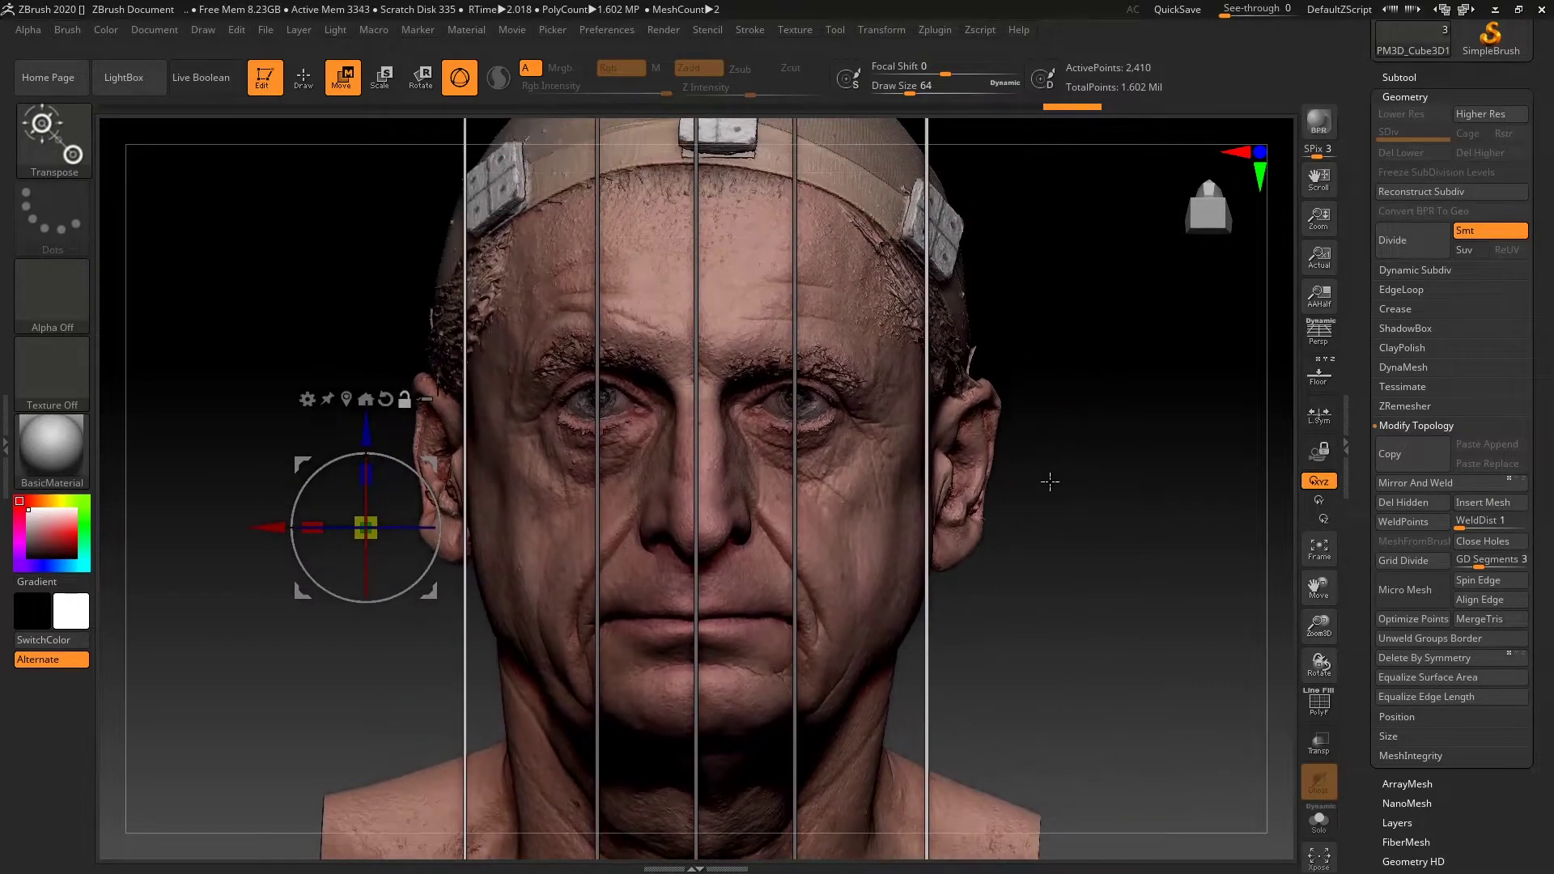
click(303, 77)
click(1399, 78)
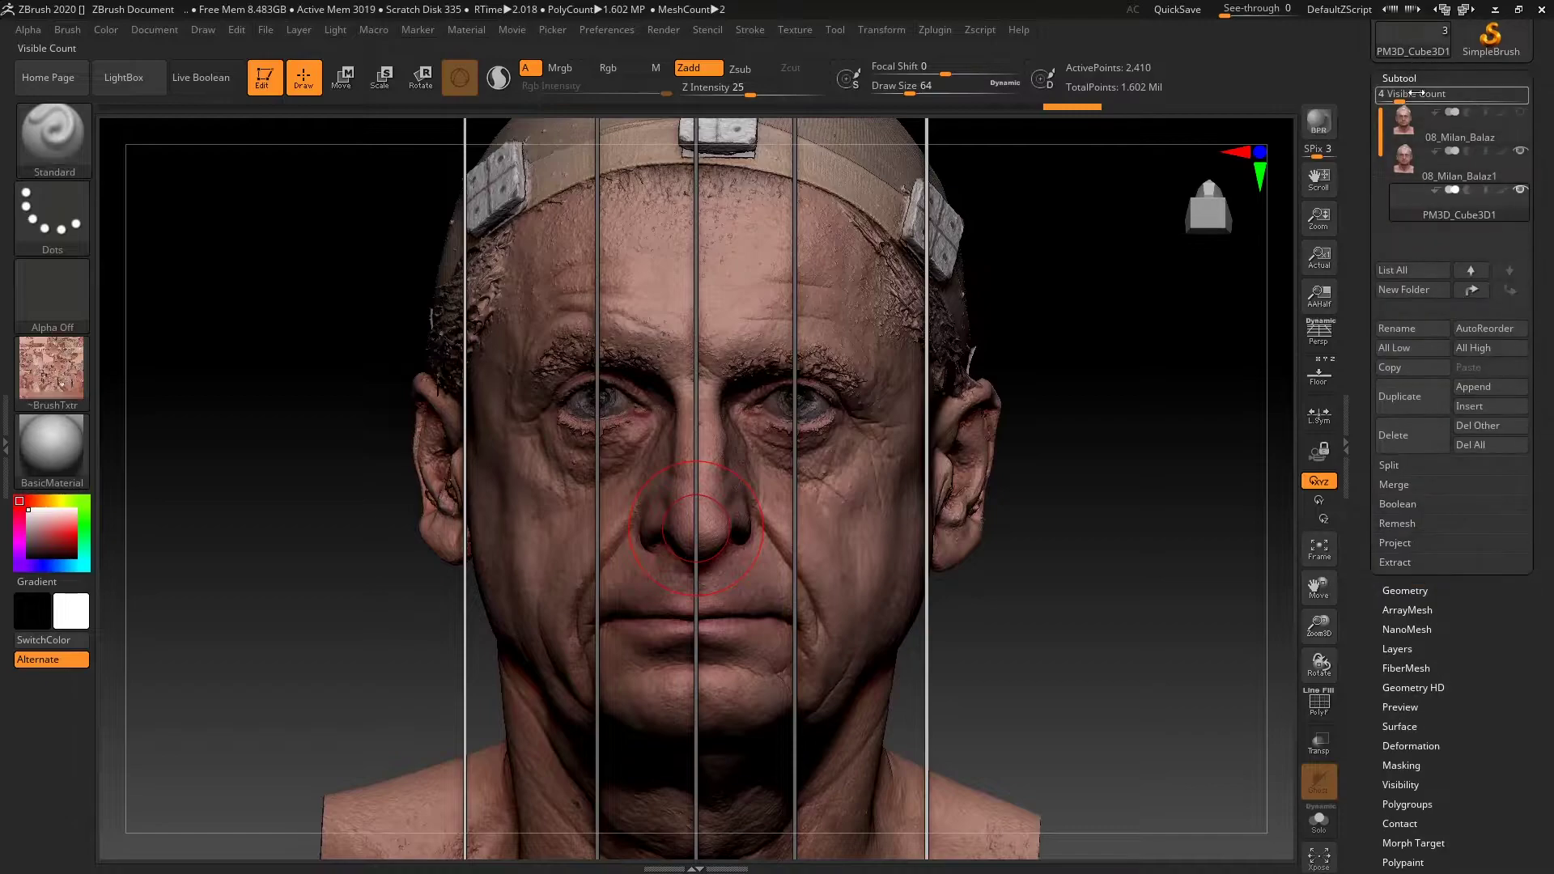
- Nudge the second head copy a few pixels along X until it matches the guide strips
click(1409, 168)
key(w)
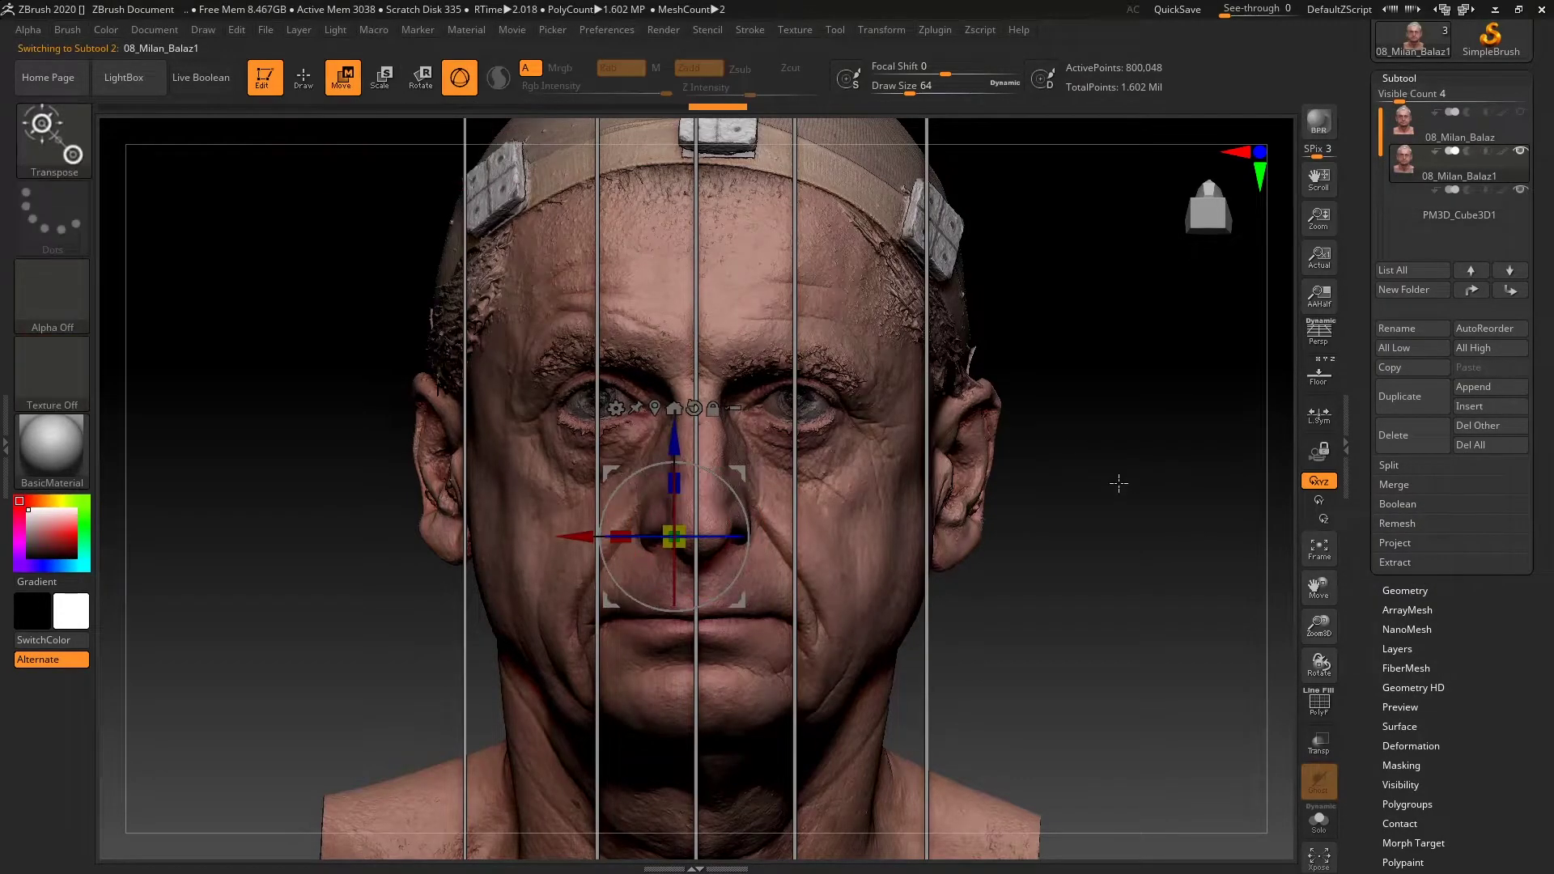
alt+drag(1119, 484, 1051, 365)
drag(534, 416, 528, 413)
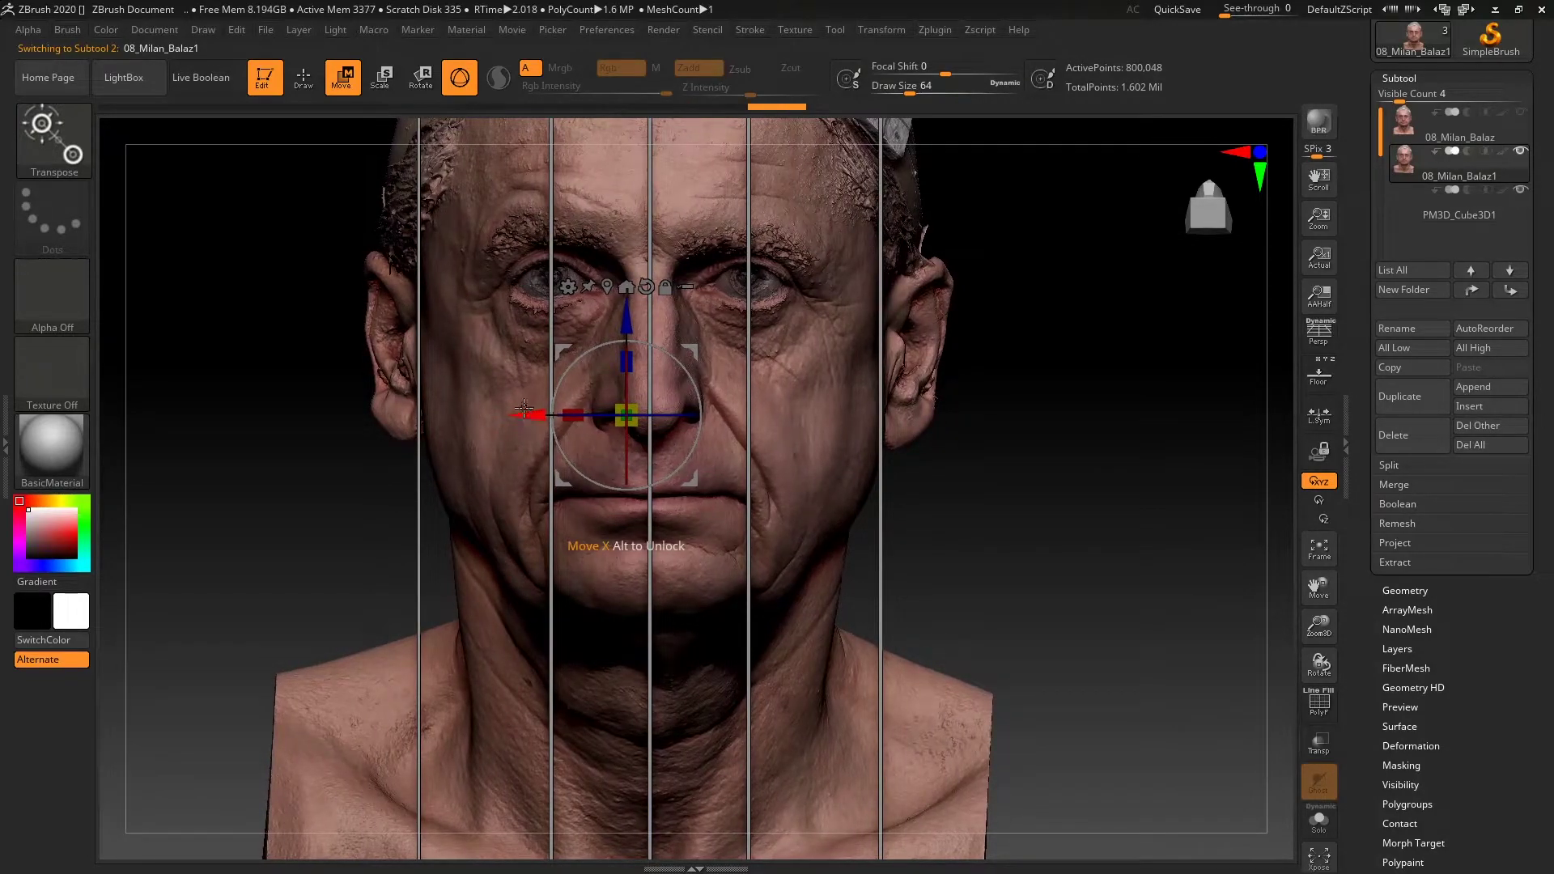
mouse_move(1062, 455)
alt+mouse_down()
mouse_move(1052, 370)
mouse_move(1073, 453)
alt+mouse_up()
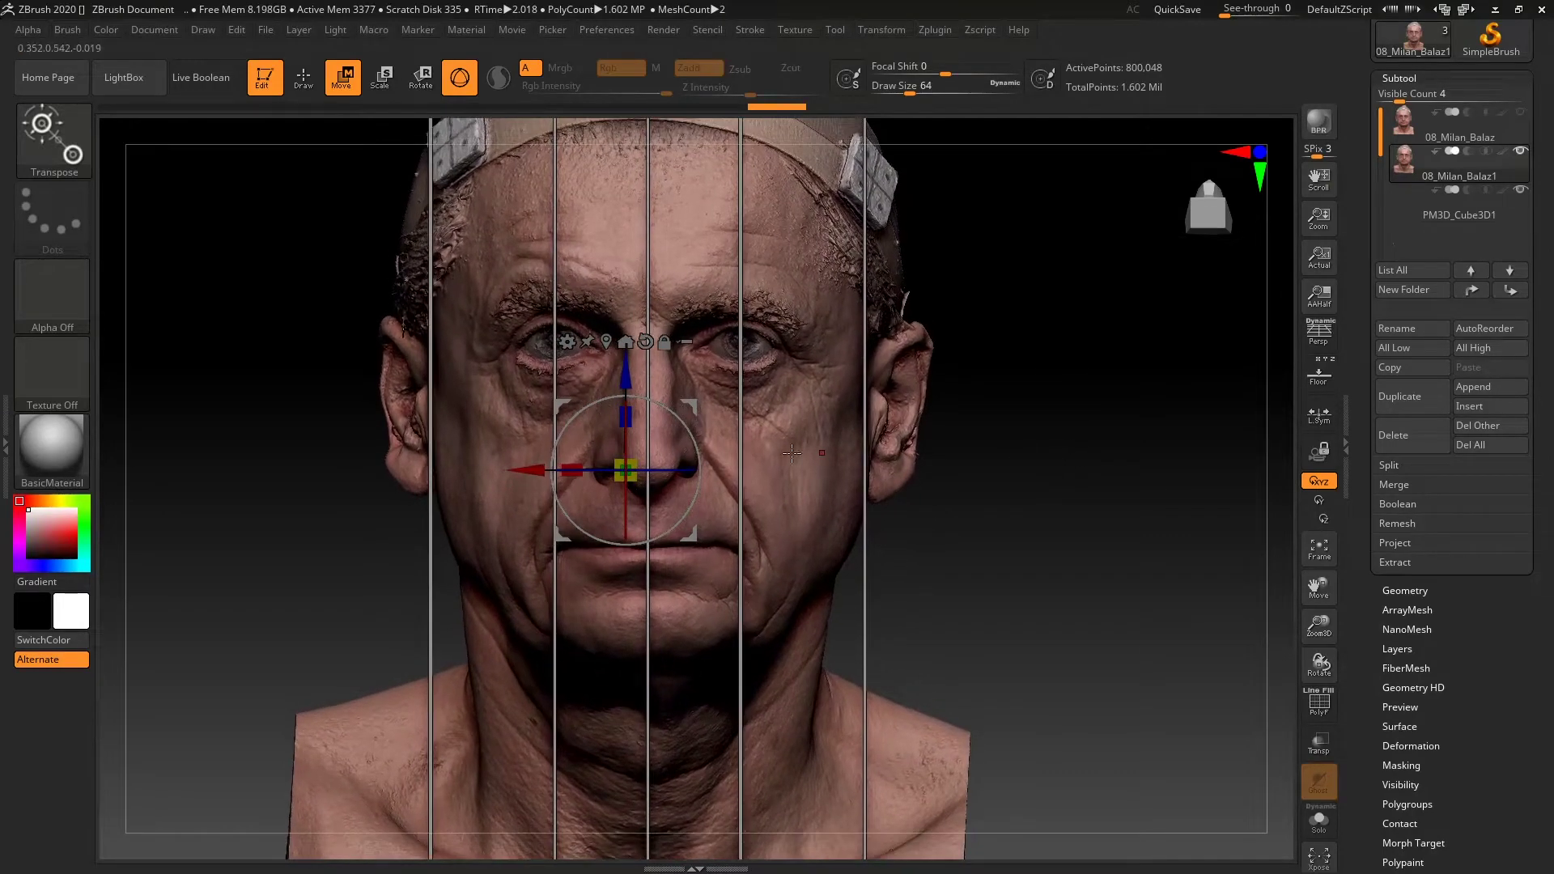
alt+drag(886, 314, 1088, 452)
drag(531, 470, 534, 466)
click(304, 77)
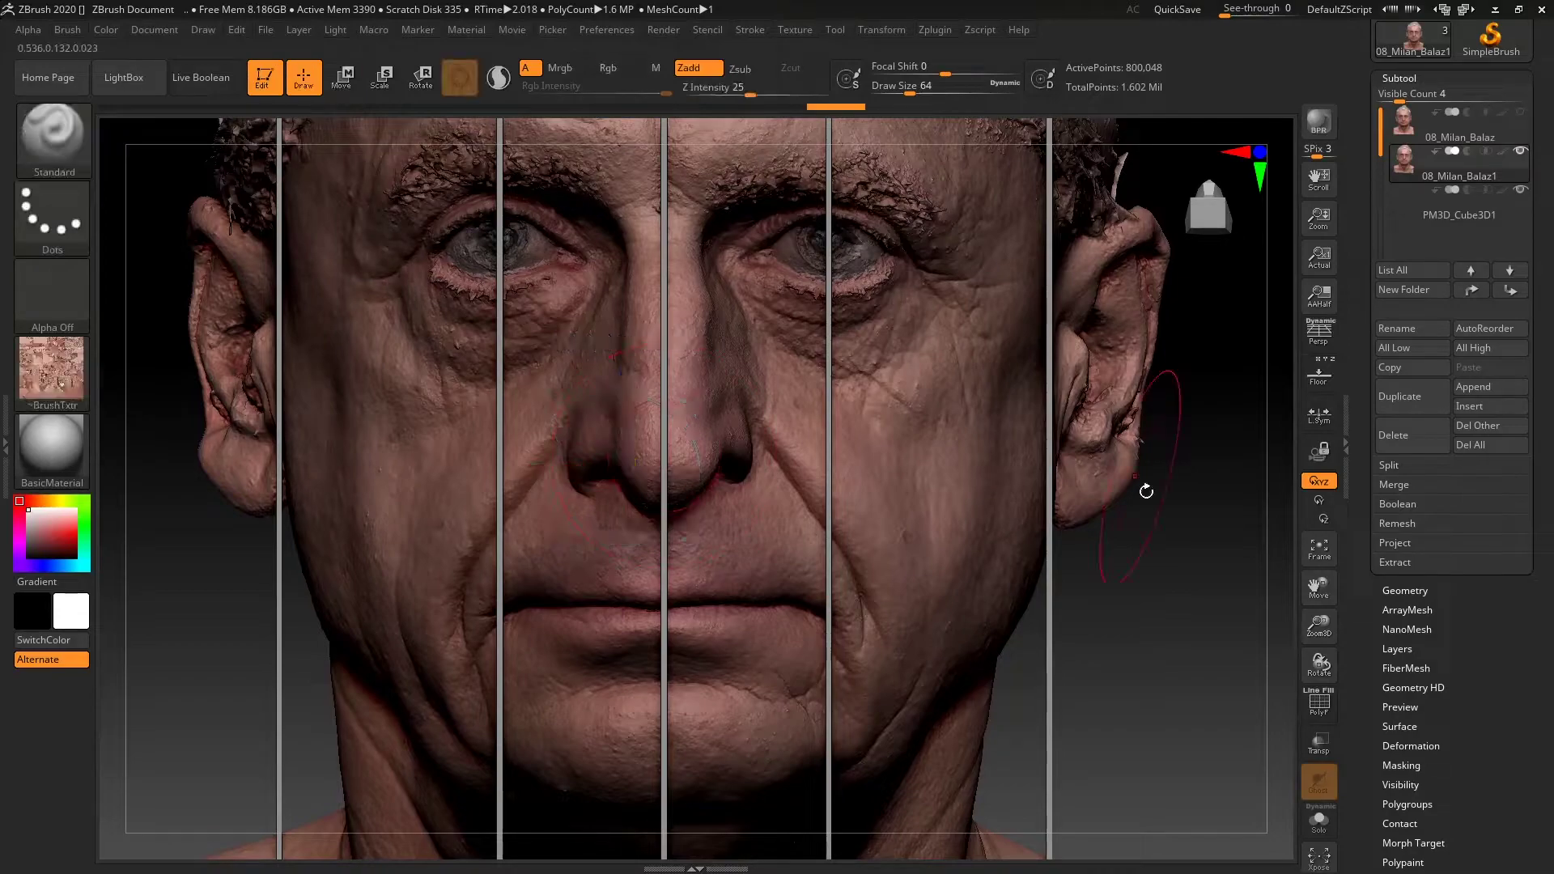
alt+drag(1145, 486, 1299, 339)
click(1400, 210)
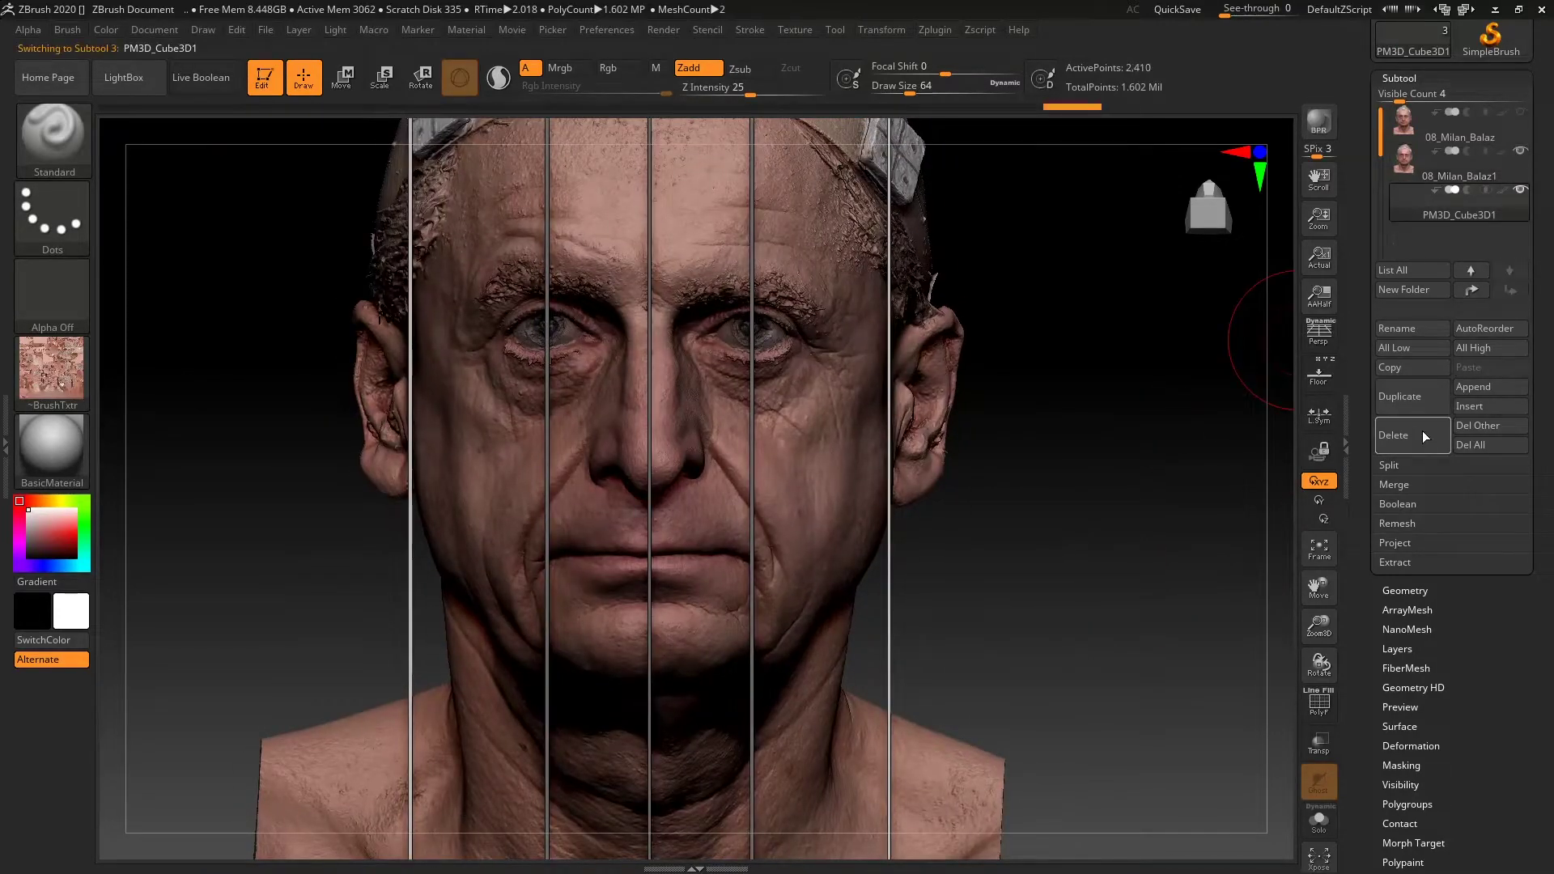
- Delete the PM3D_Cube3D1 guide-strip subtool and confirm the warning
click(1415, 431)
click(1264, 468)
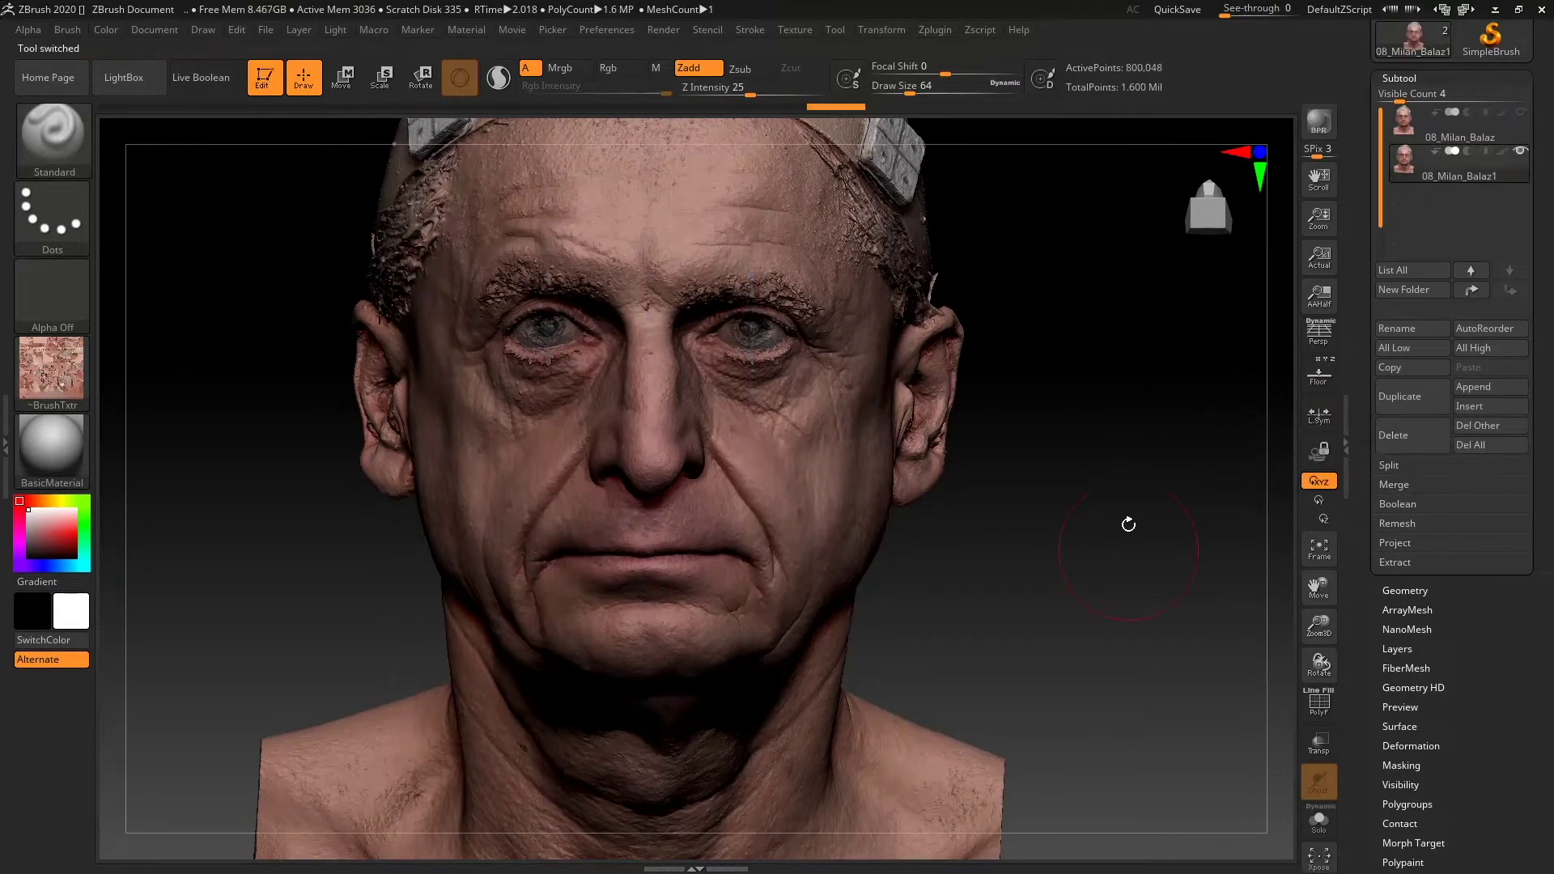
alt+drag(1092, 440, 1069, 396)
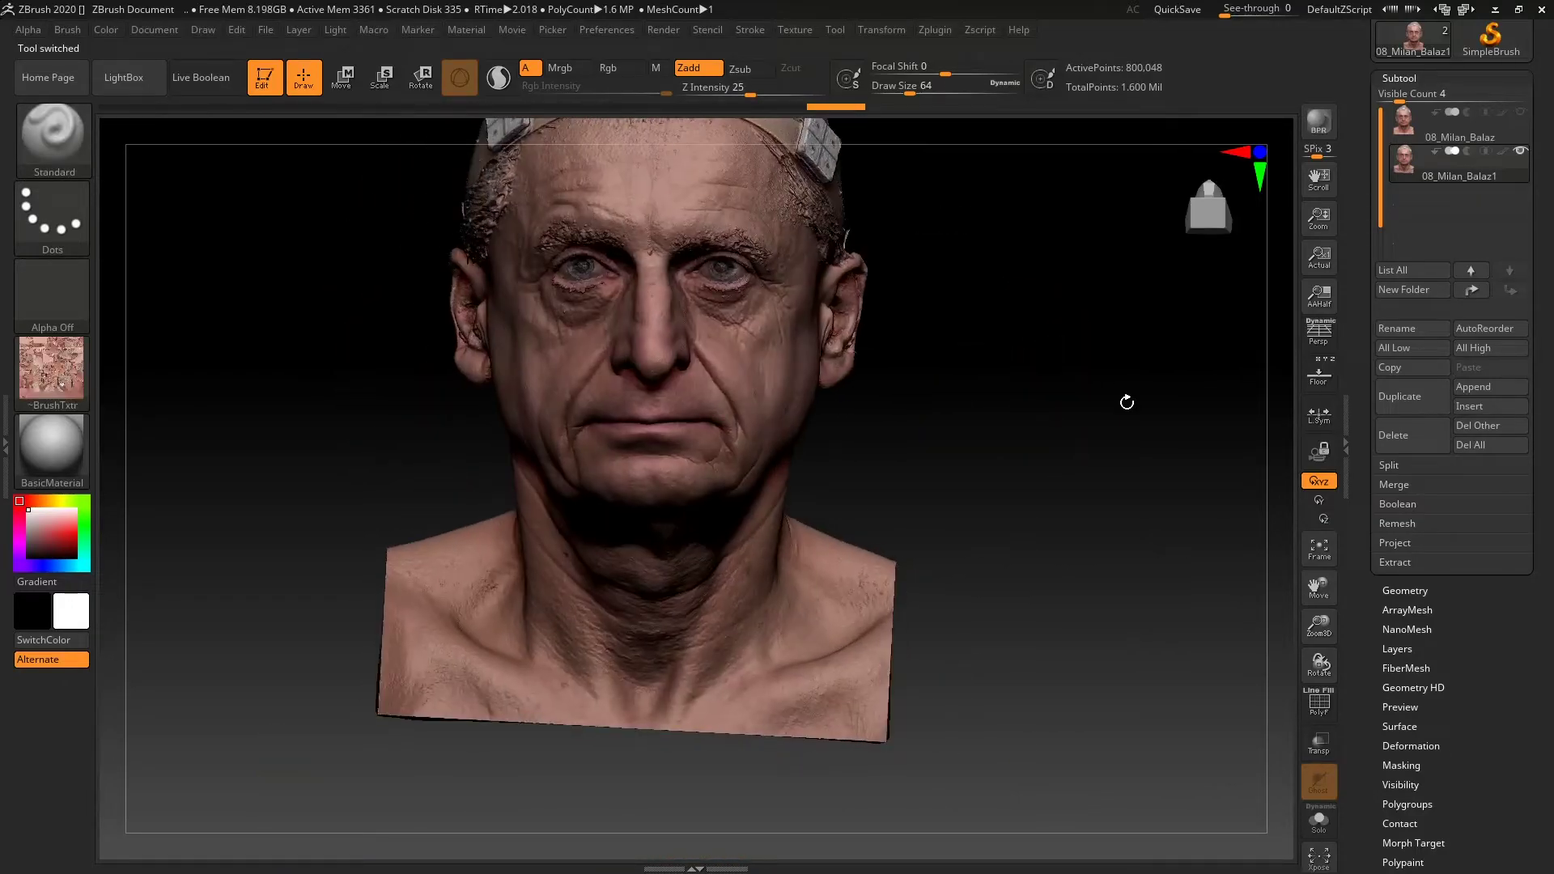
alt+drag(1110, 372, 1256, 493)
scroll(1376, 680, down, 4)
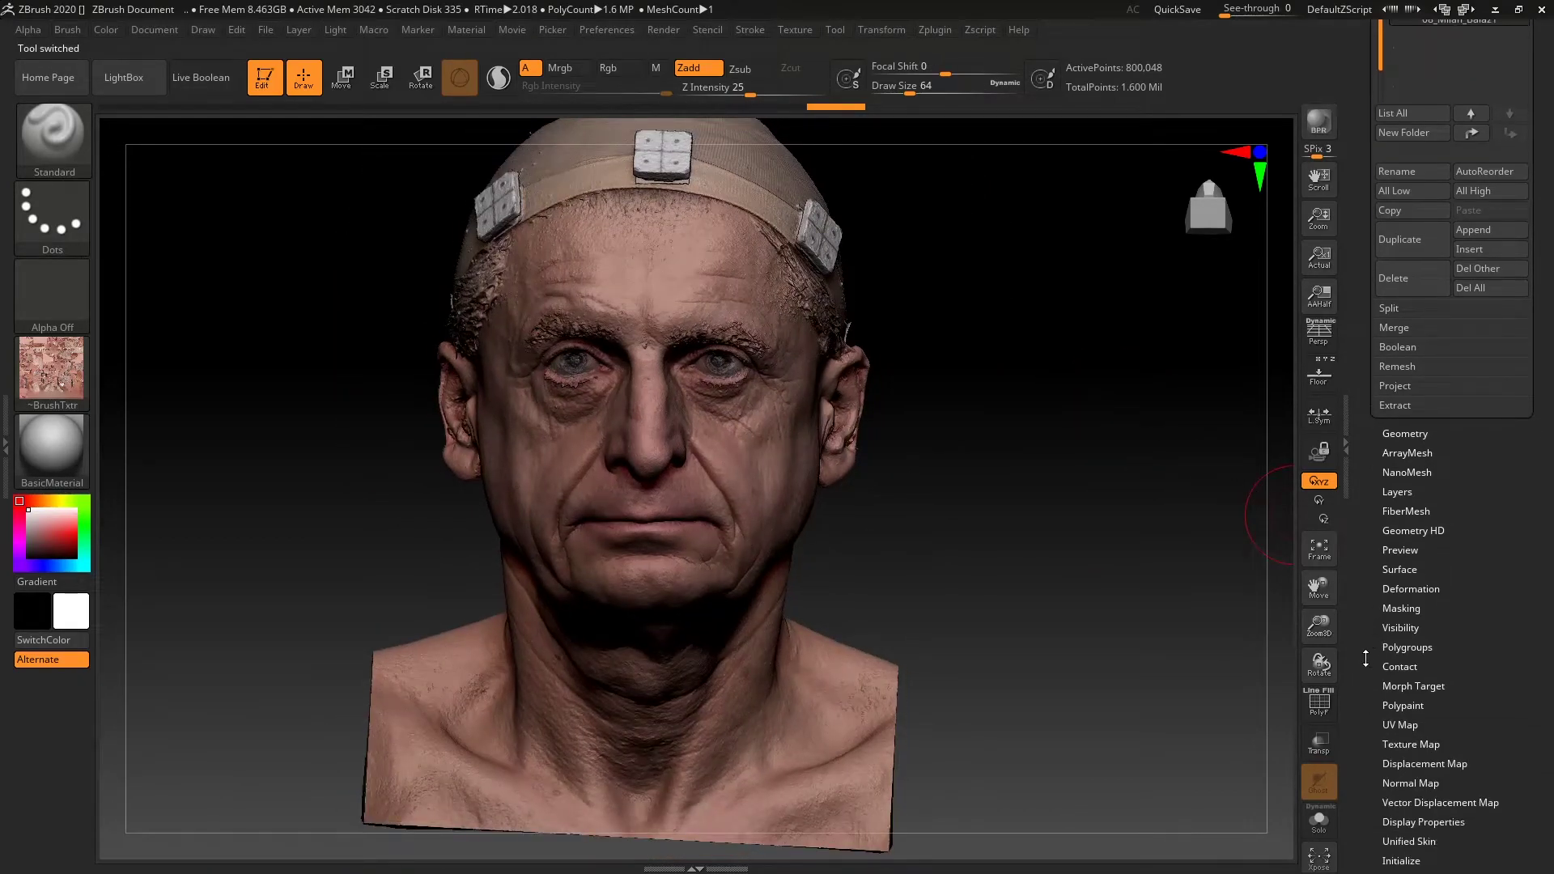
scroll(1393, 616, up, 8)
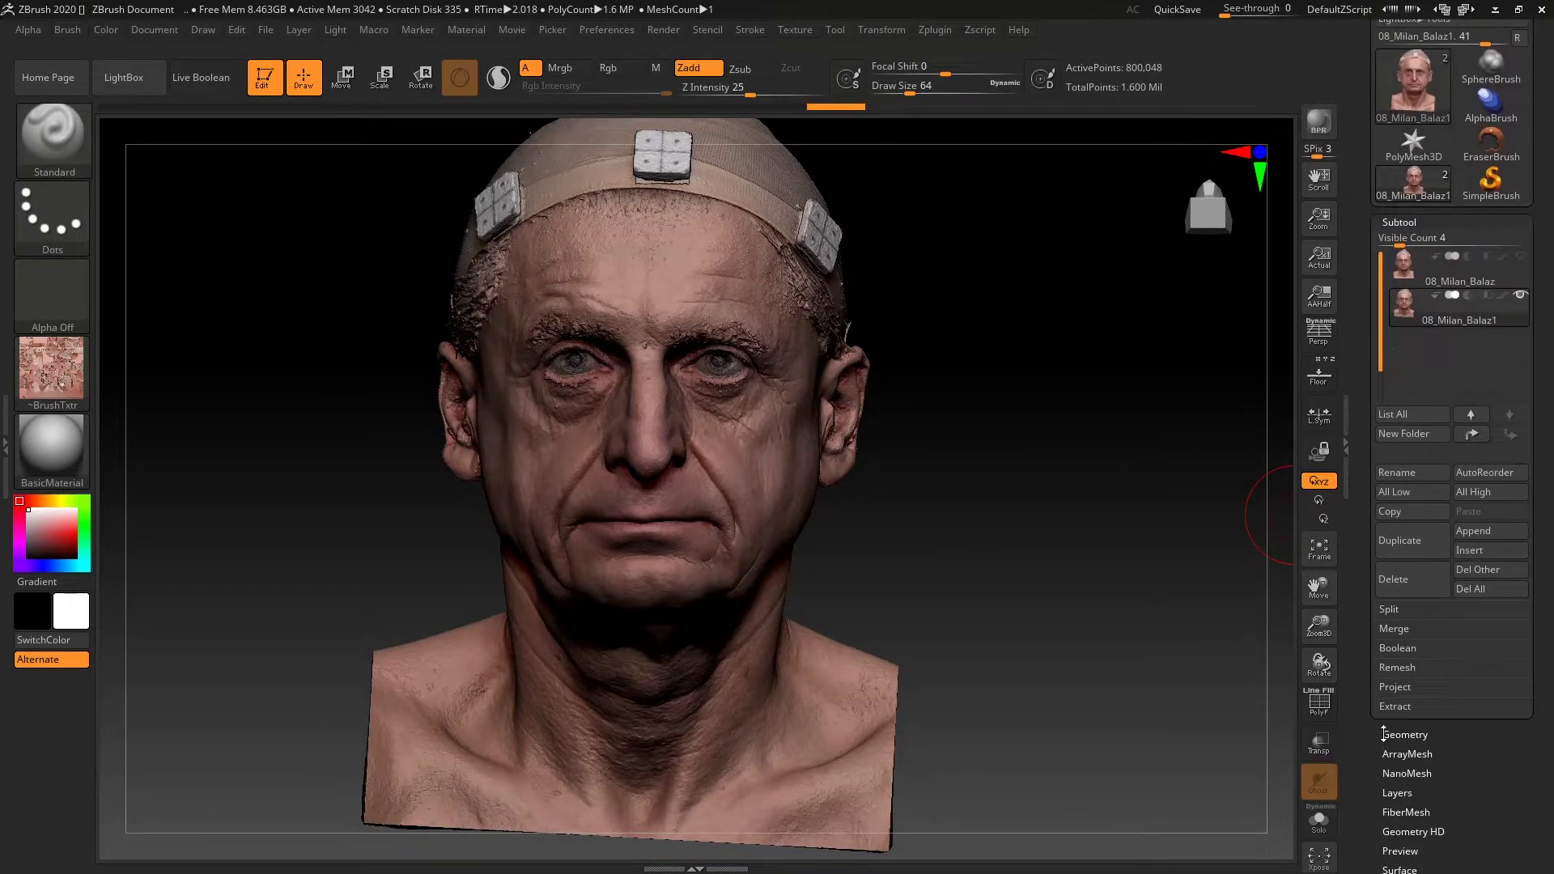
- Slice the bottom off the bust base with TrimRect, leaving a straight cut edge
scroll(1047, 416, down, 5)
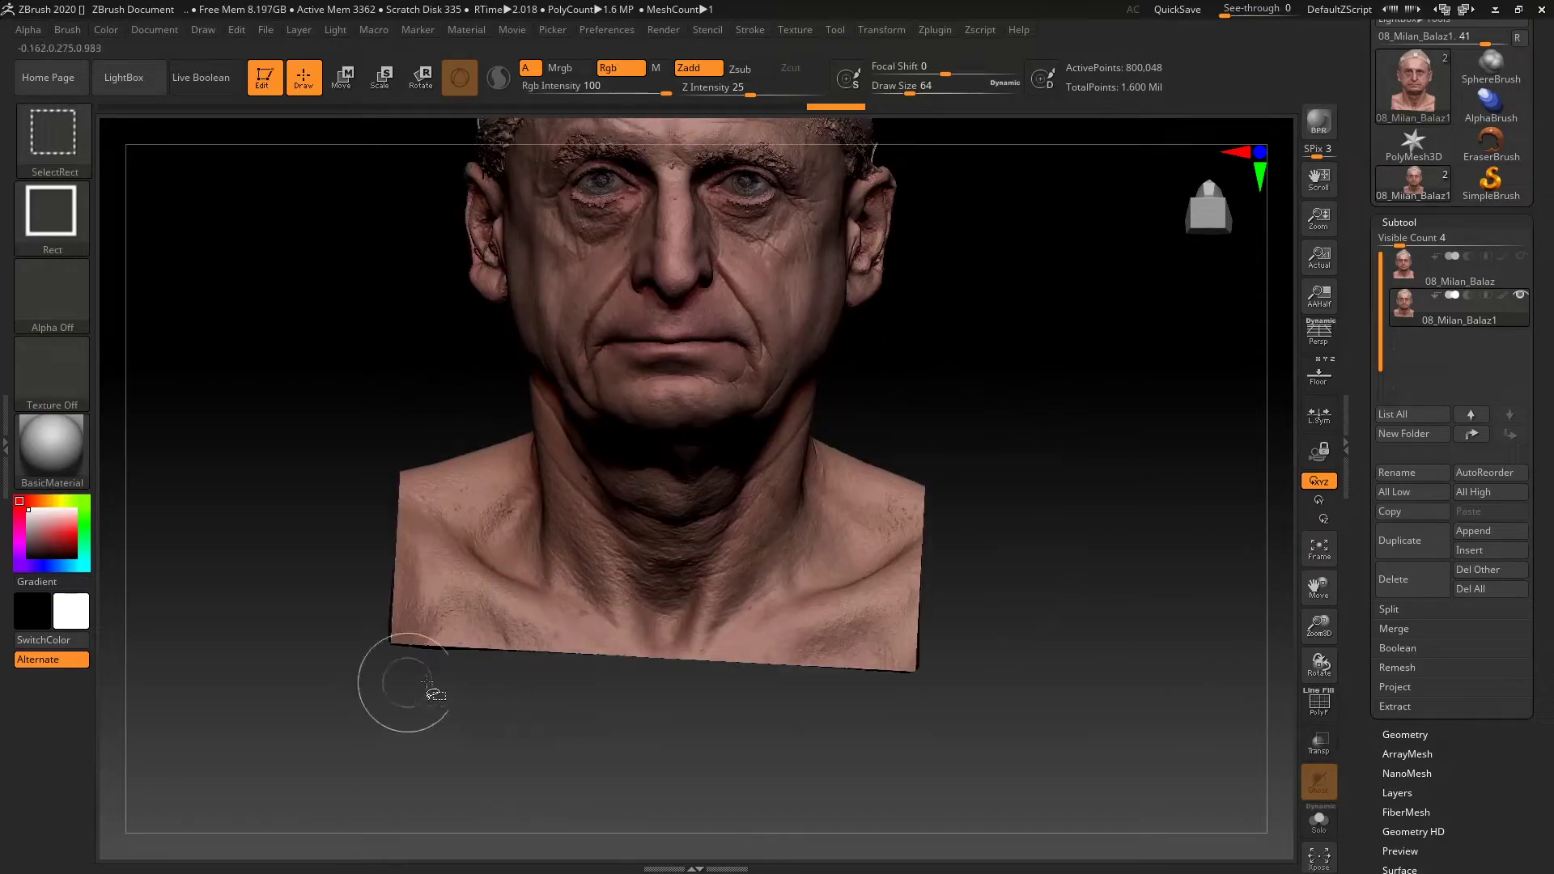
ctrl+shift+click(60, 146)
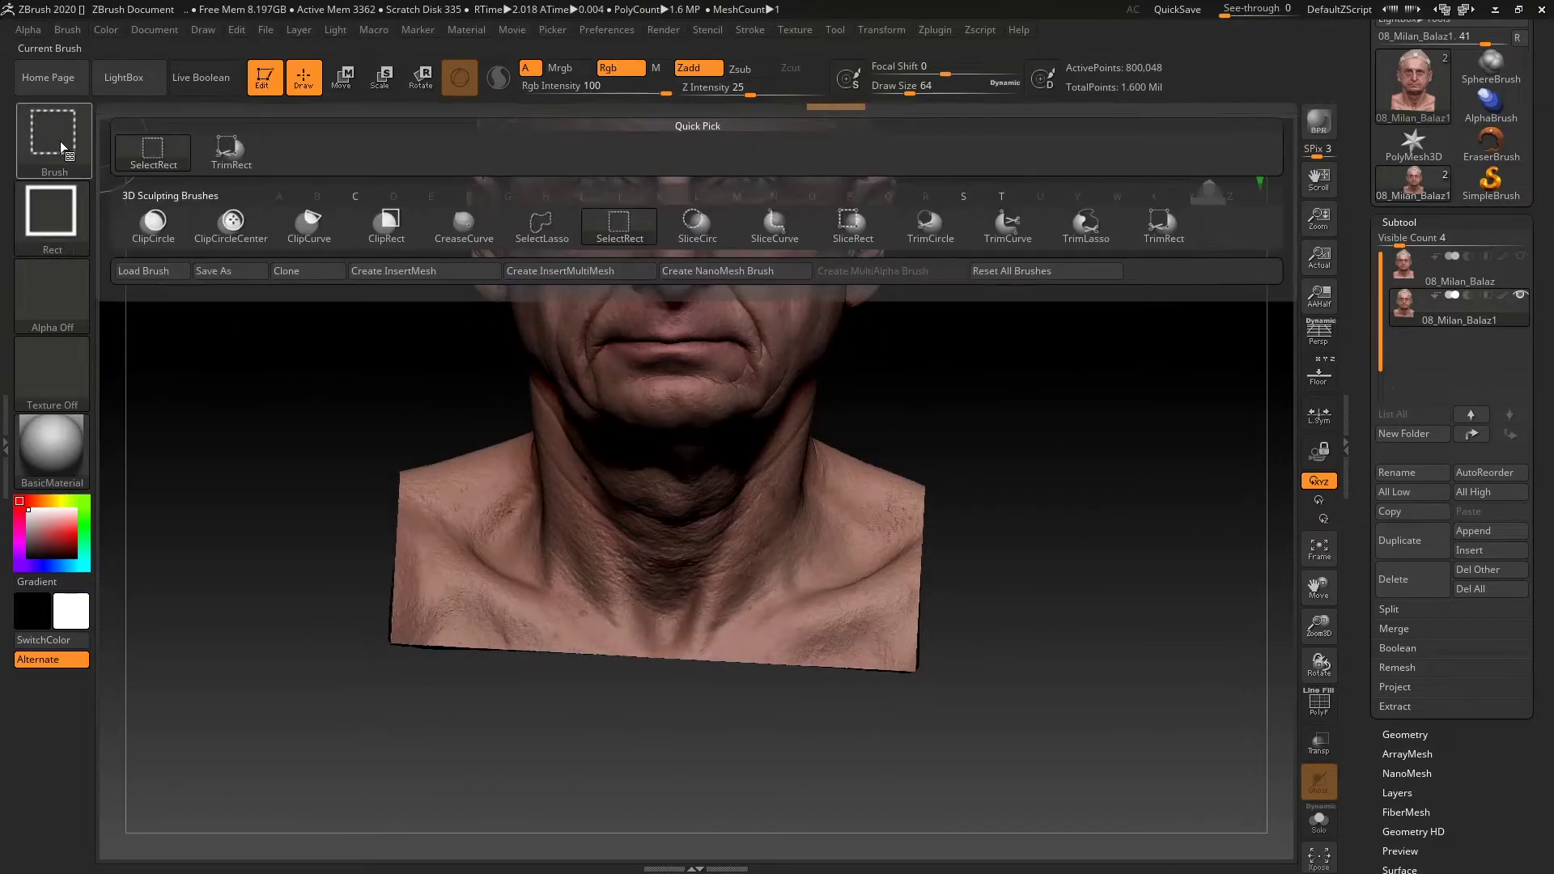
click(1163, 223)
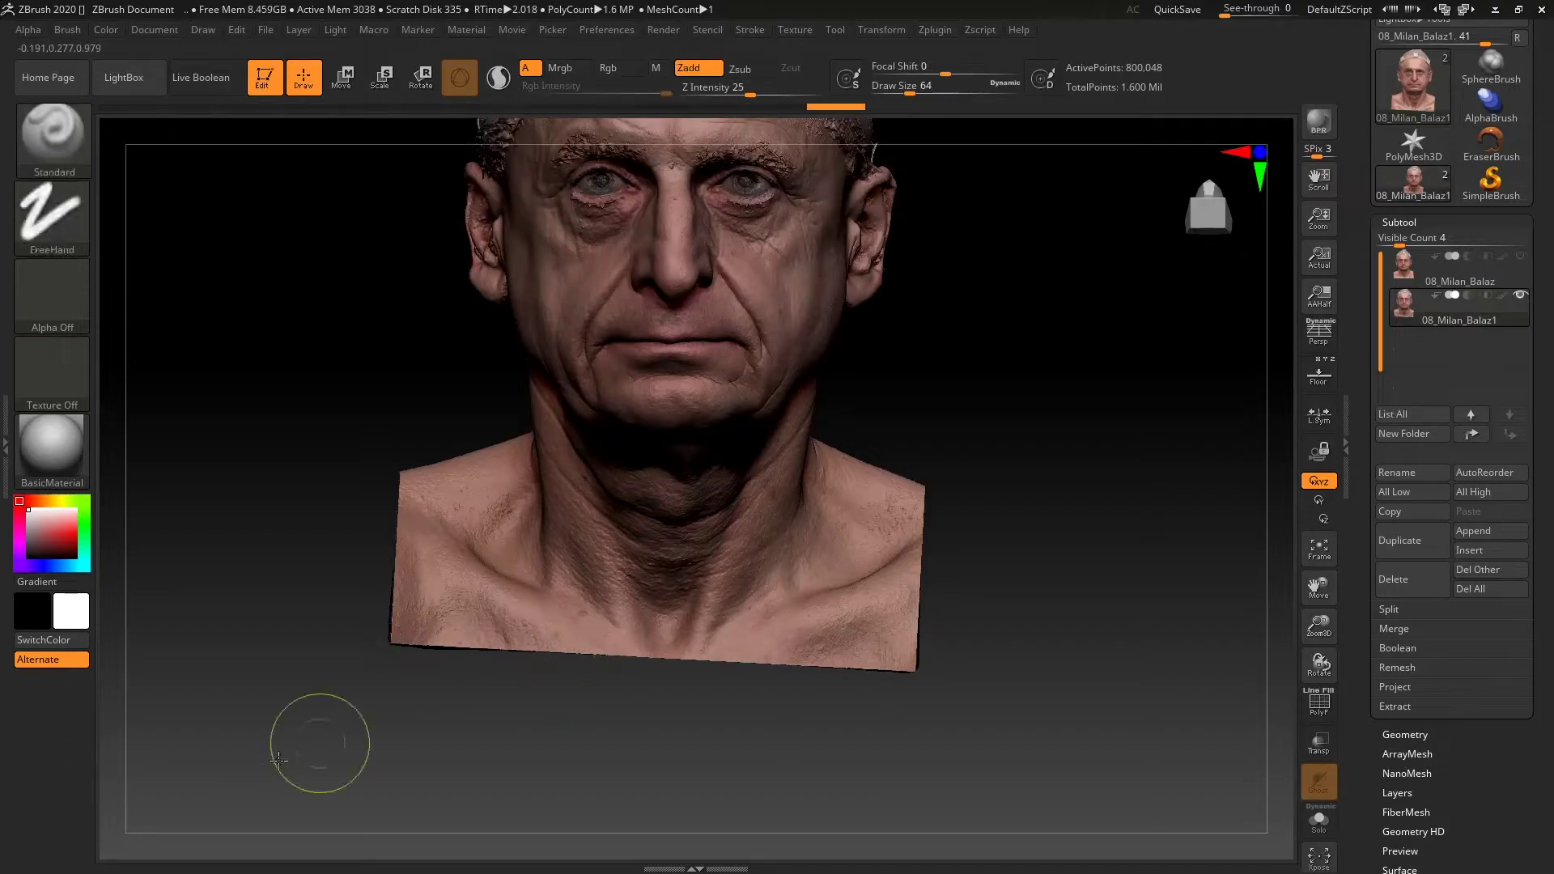
mouse_move(261, 770)
ctrl+shift+mouse_down()
mouse_move(1089, 662)
mouse_move(1075, 657)
ctrl+shift+mouse_up()
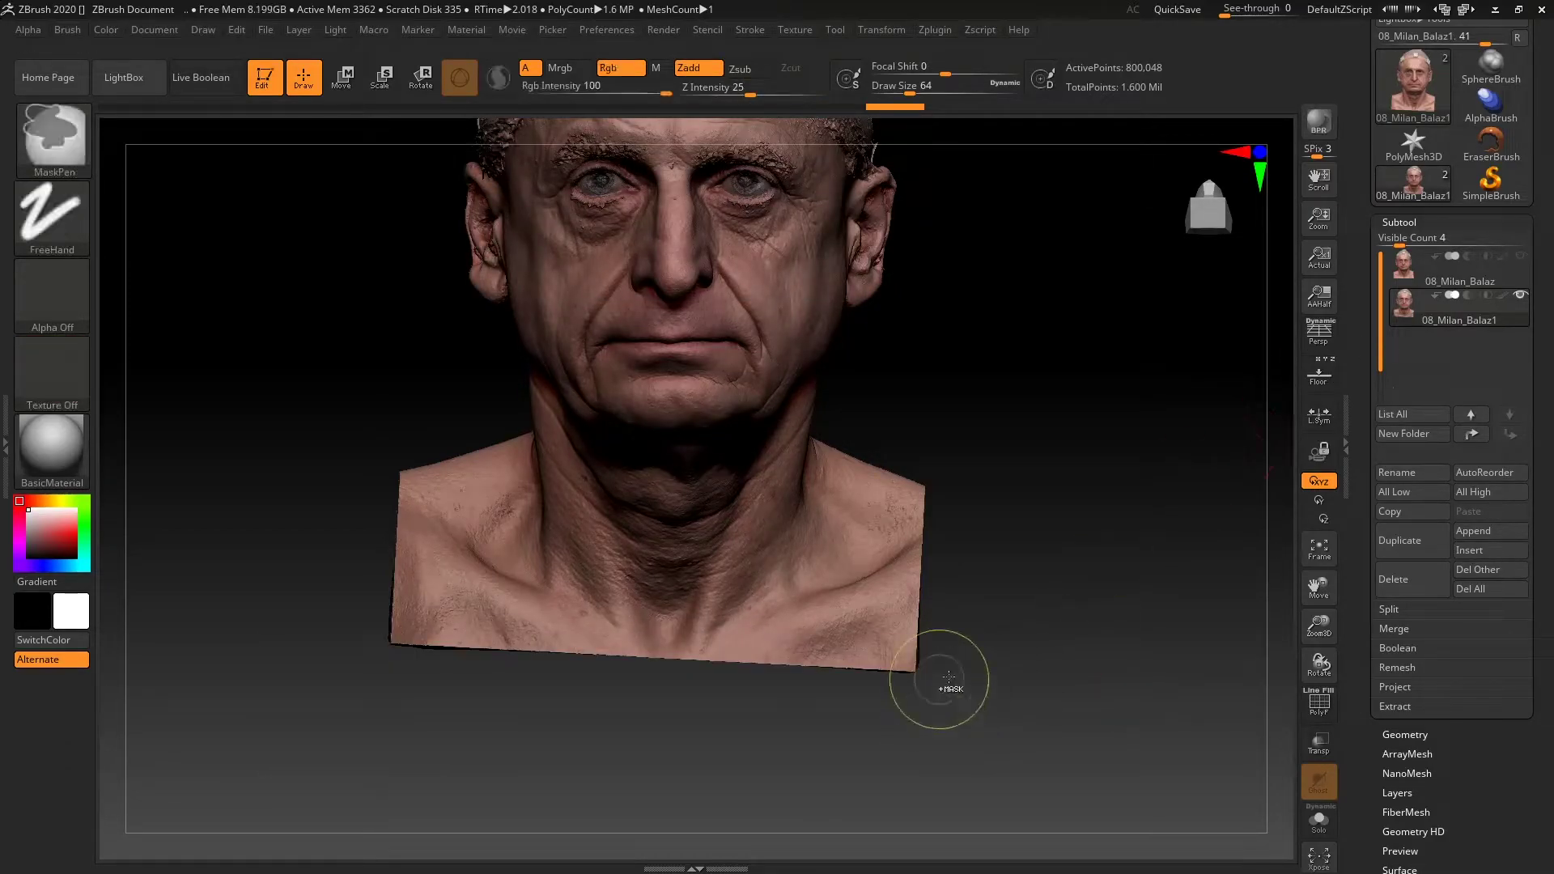
mouse_move(910, 678)
mouse_down()
mouse_move(1023, 530)
mouse_move(1023, 548)
mouse_up()
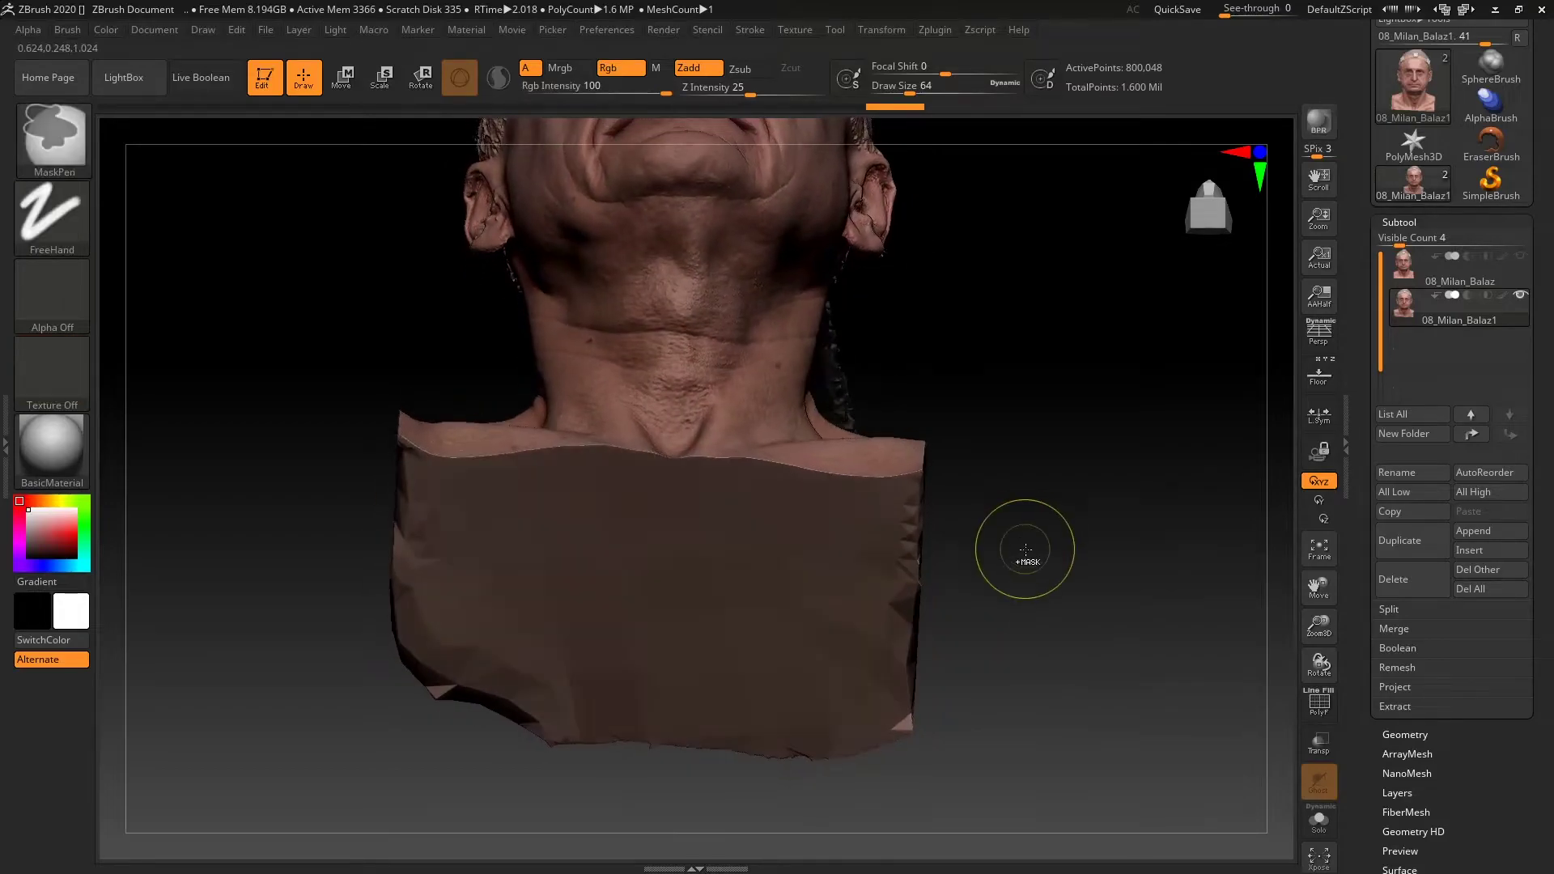
drag(1041, 491, 1044, 582)
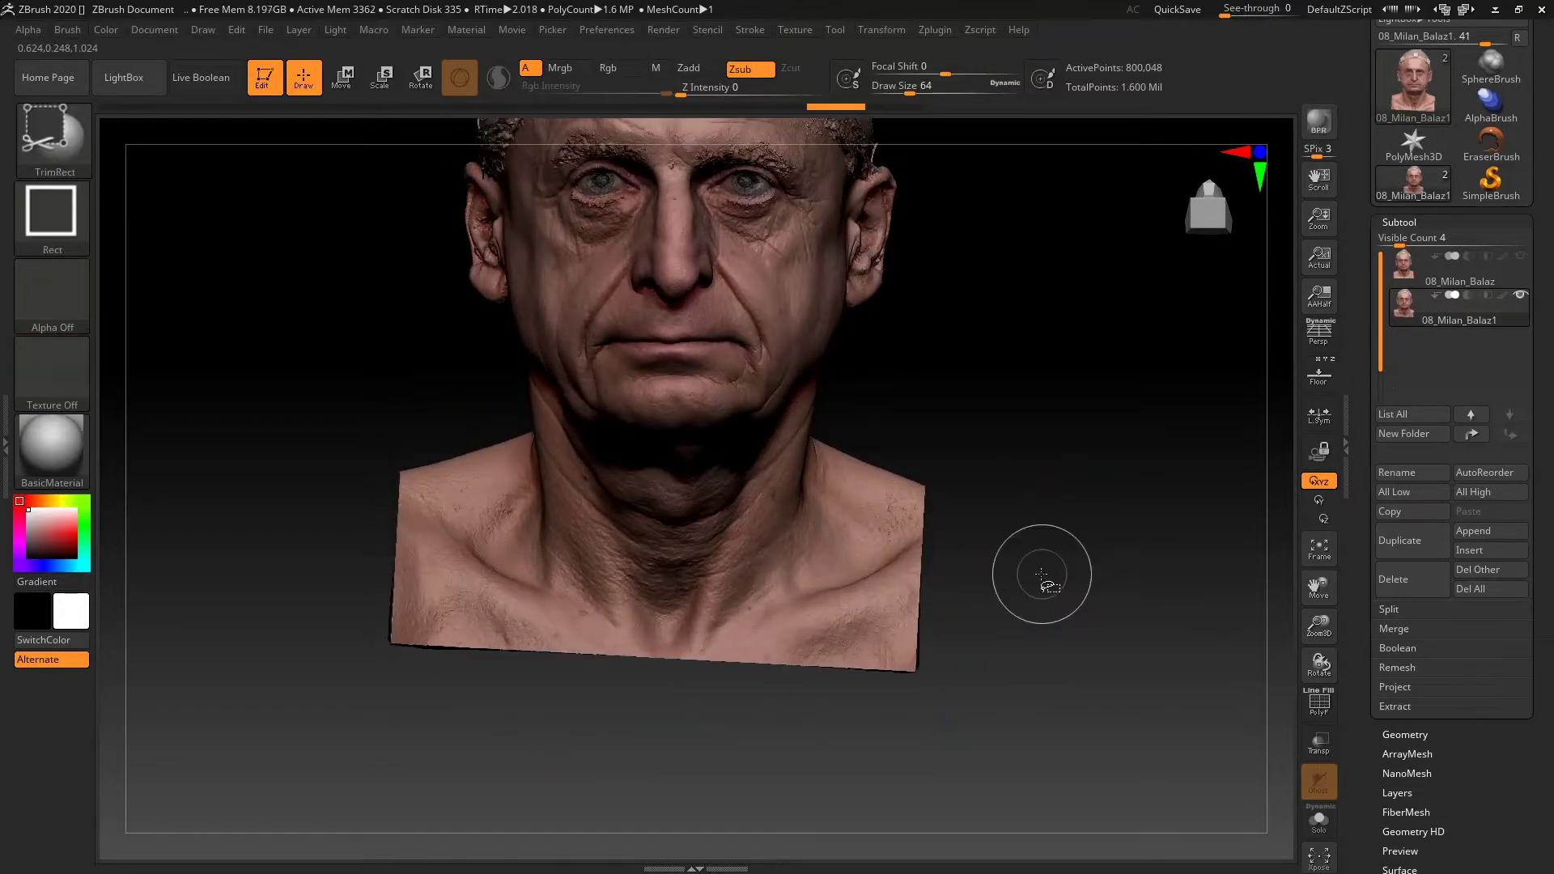
ctrl+shift+drag(327, 755, 1061, 637)
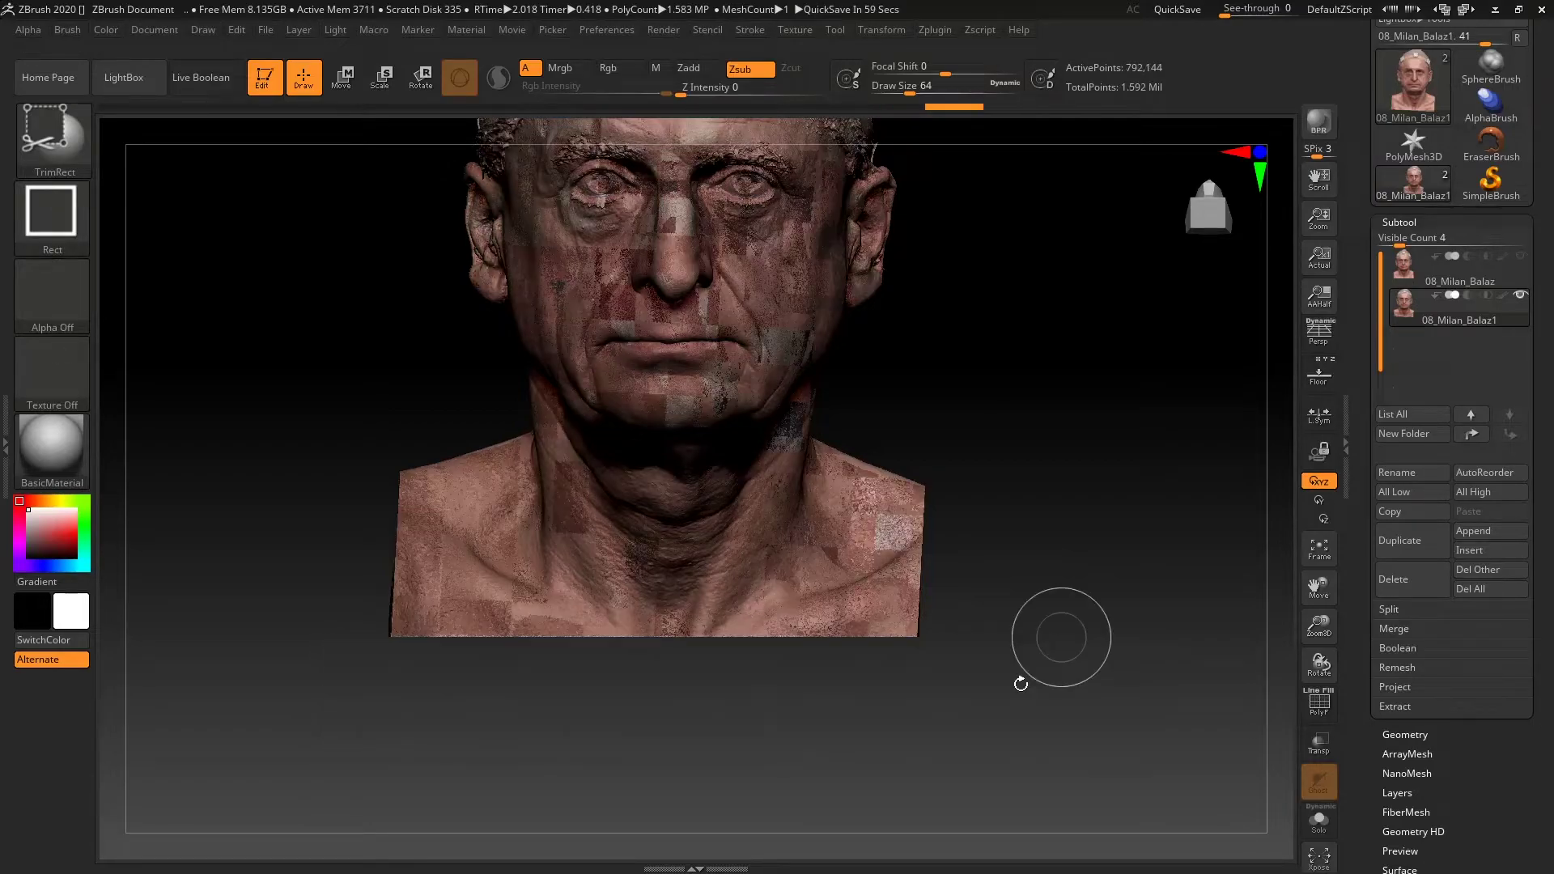
mouse_move(1051, 507)
mouse_down()
mouse_move(1053, 645)
mouse_move(1027, 648)
mouse_move(1044, 548)
mouse_move(1086, 555)
mouse_move(1099, 530)
mouse_move(1075, 586)
mouse_move(1052, 545)
mouse_move(1027, 562)
mouse_move(1069, 545)
mouse_move(1050, 593)
mouse_up()
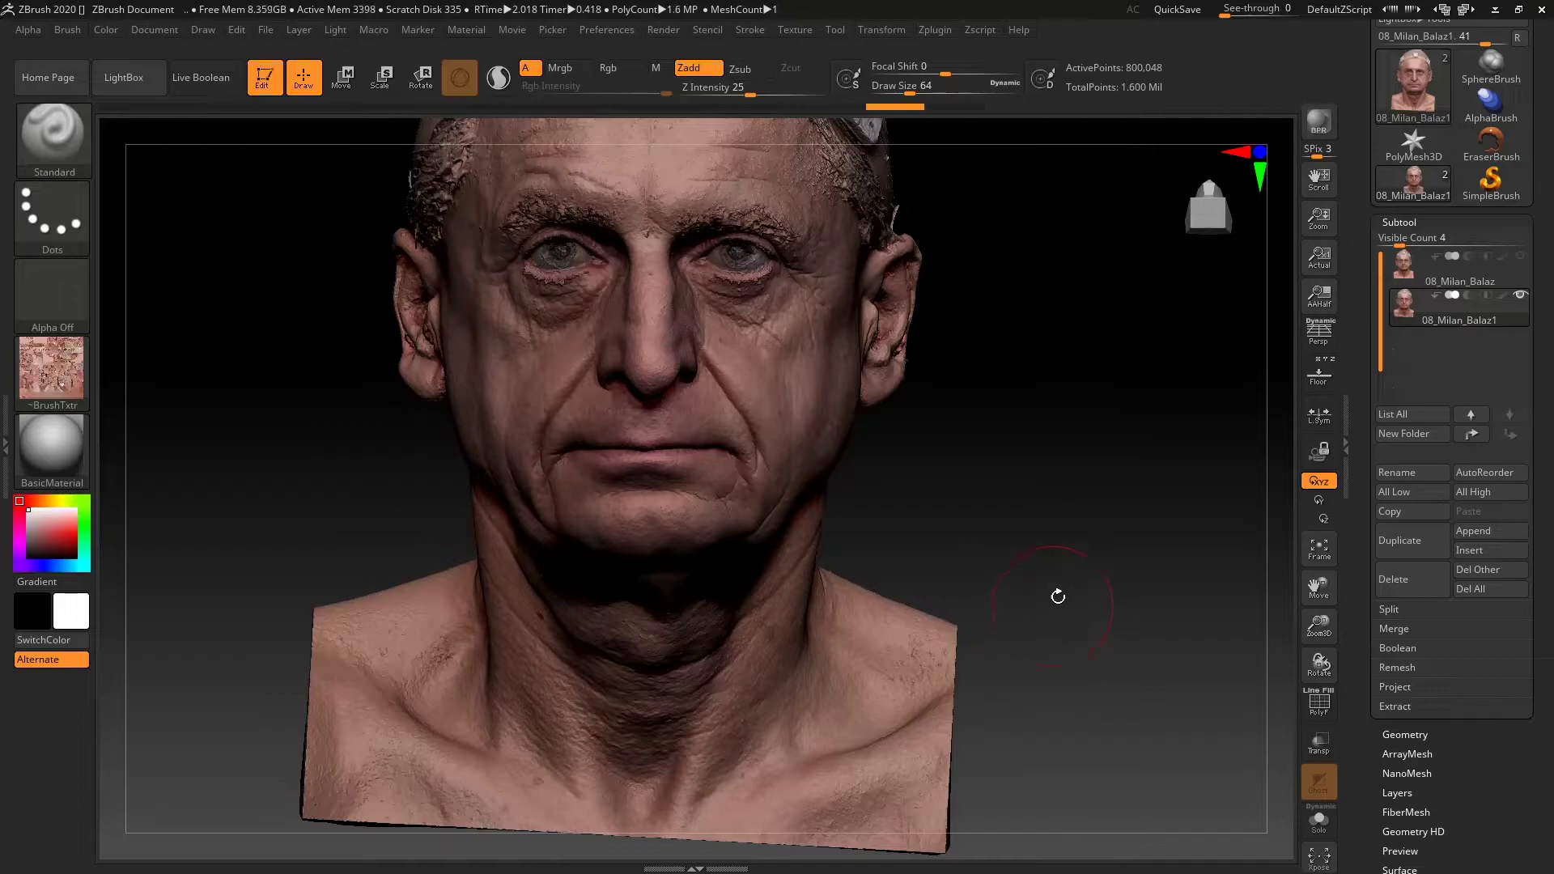
alt+drag(1093, 531, 801, 399)
alt+drag(988, 582, 995, 424)
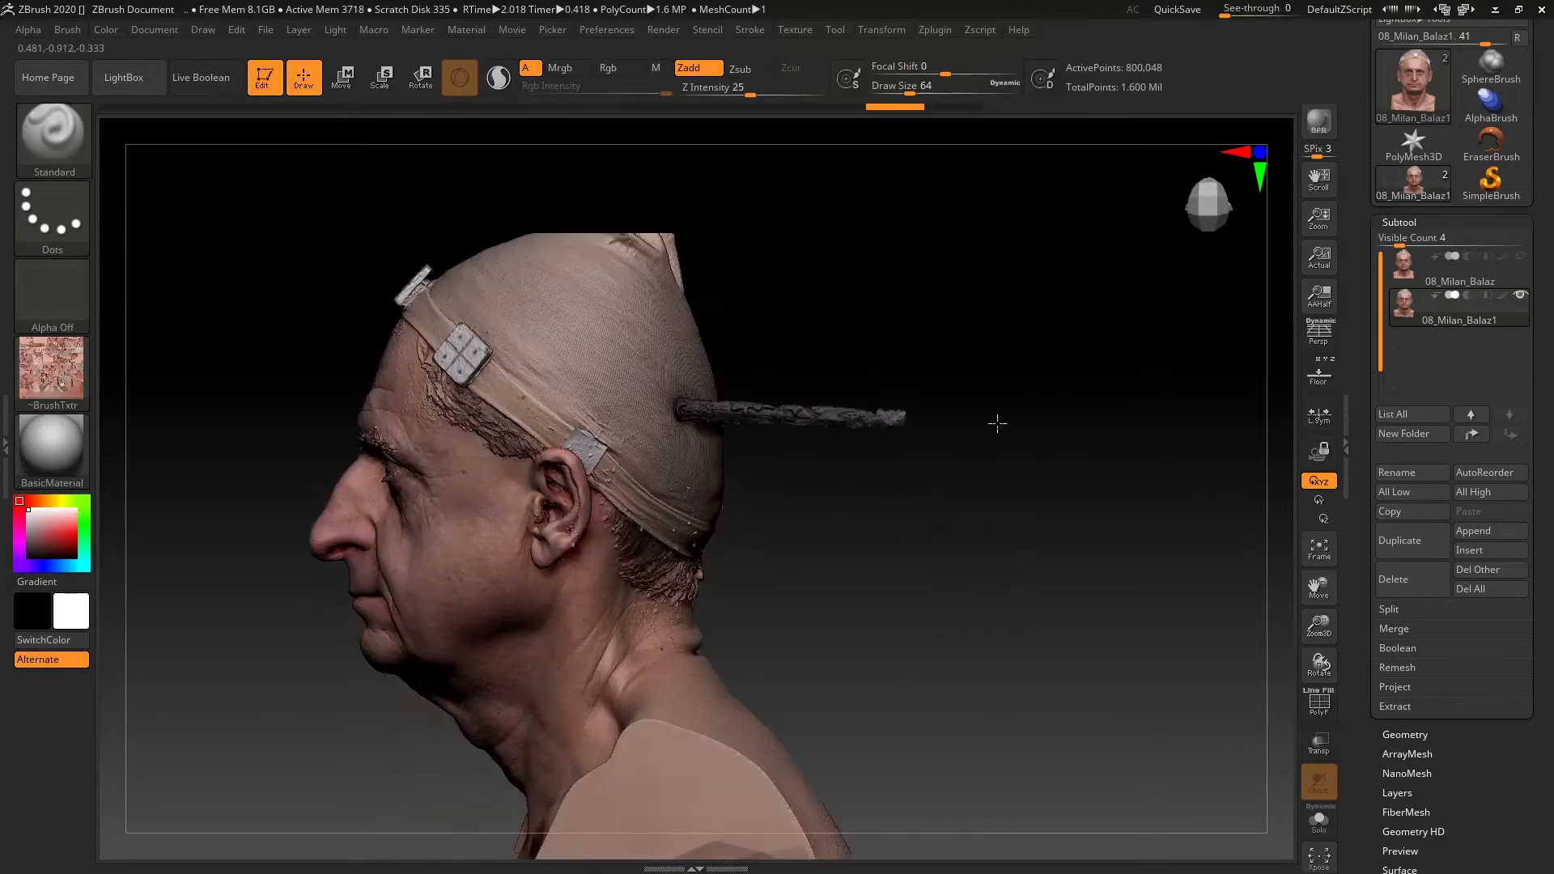
drag(973, 490, 881, 483)
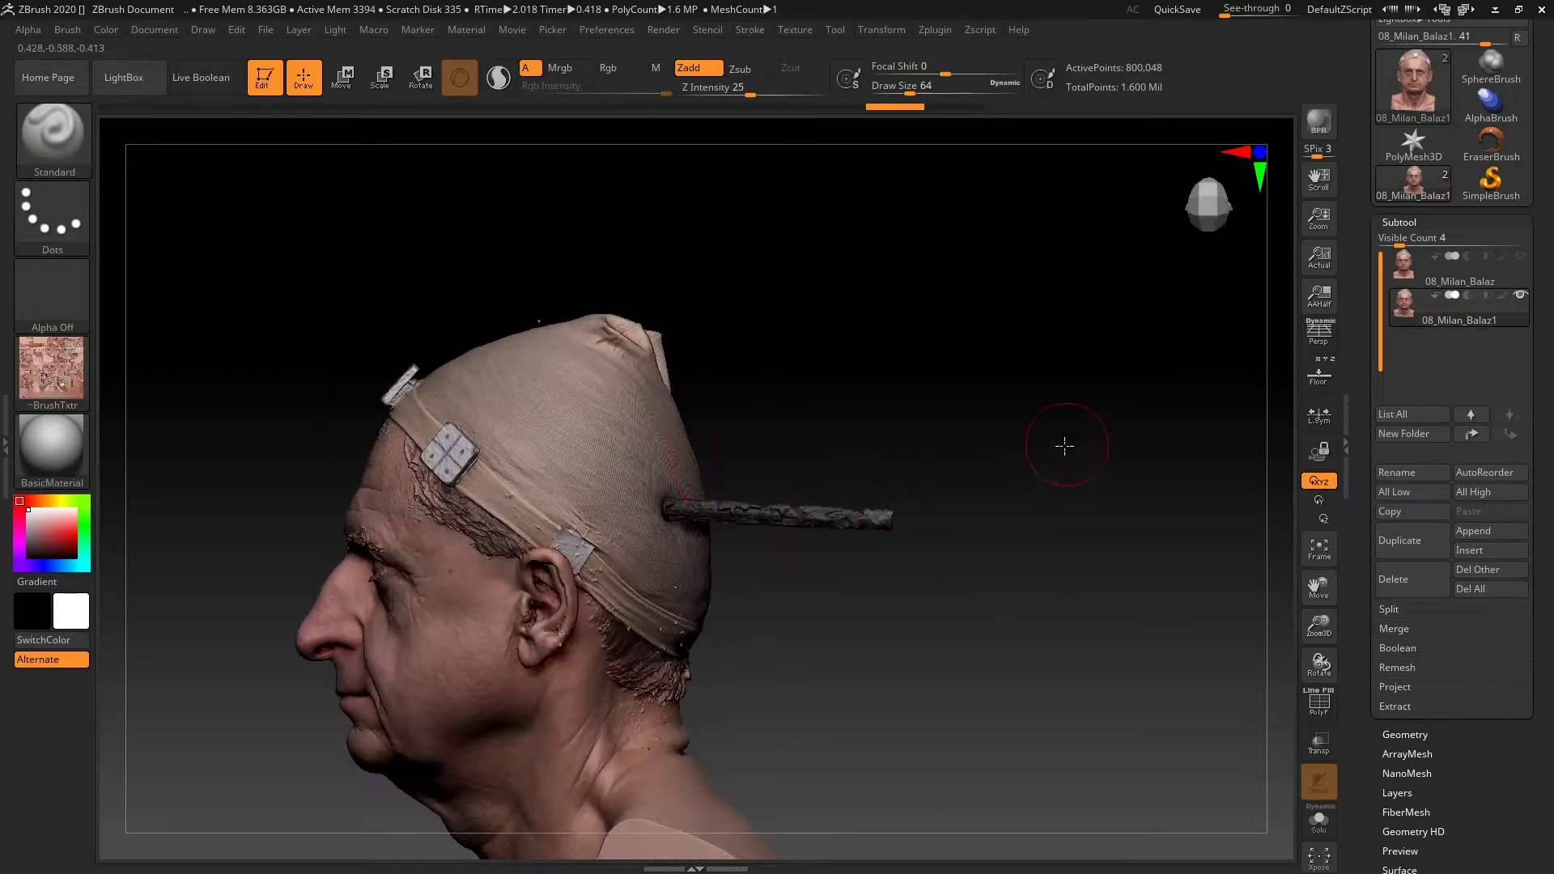
drag(1064, 445, 1138, 448)
alt+drag(1117, 389, 846, 288)
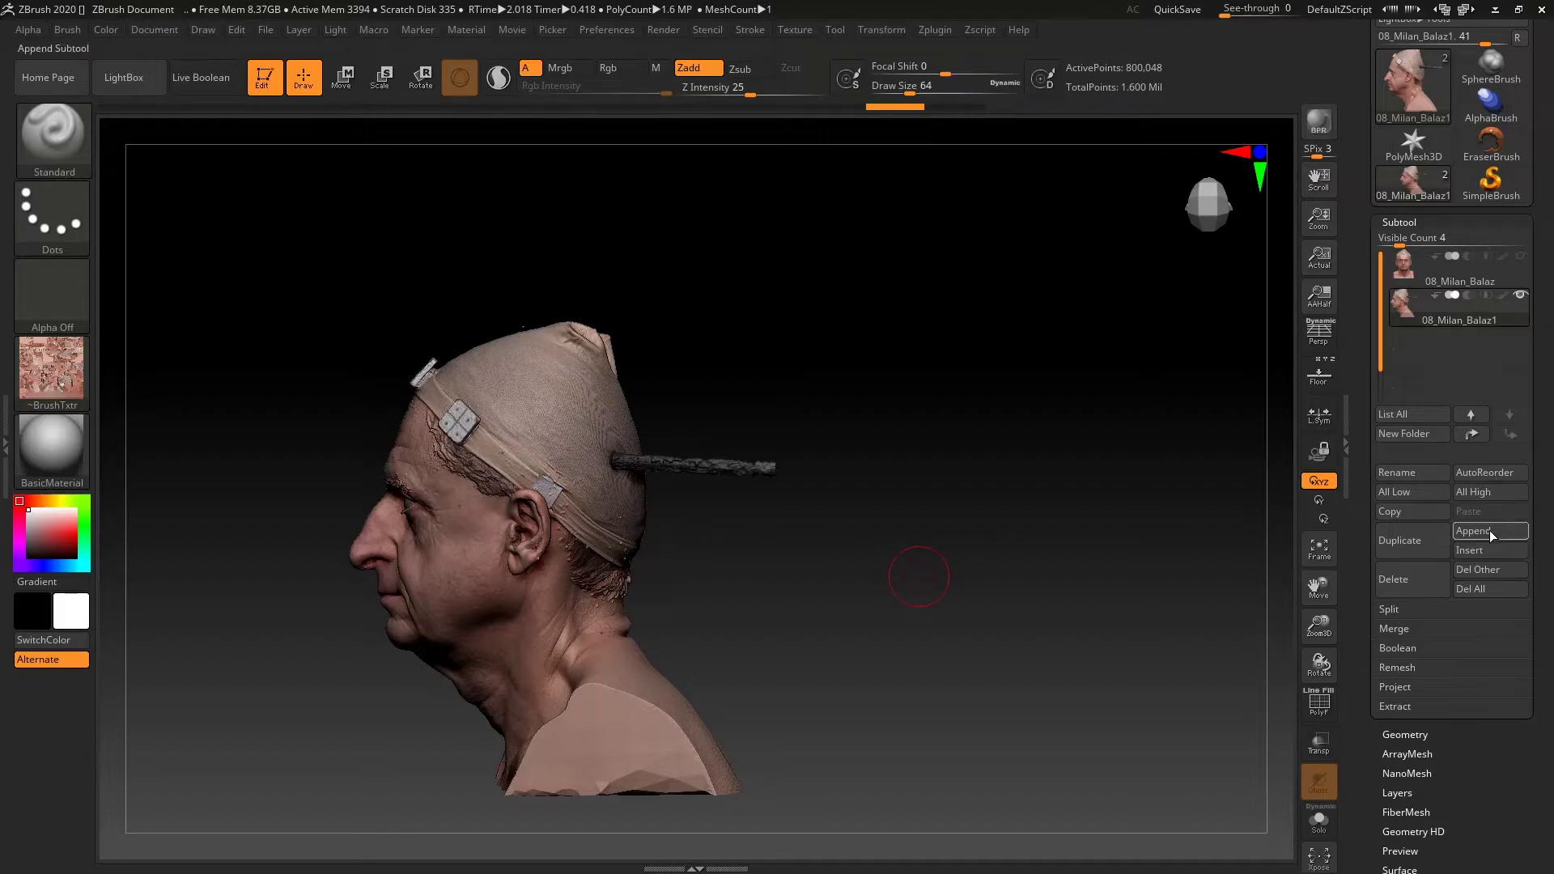
shift+drag(960, 534, 950, 504)
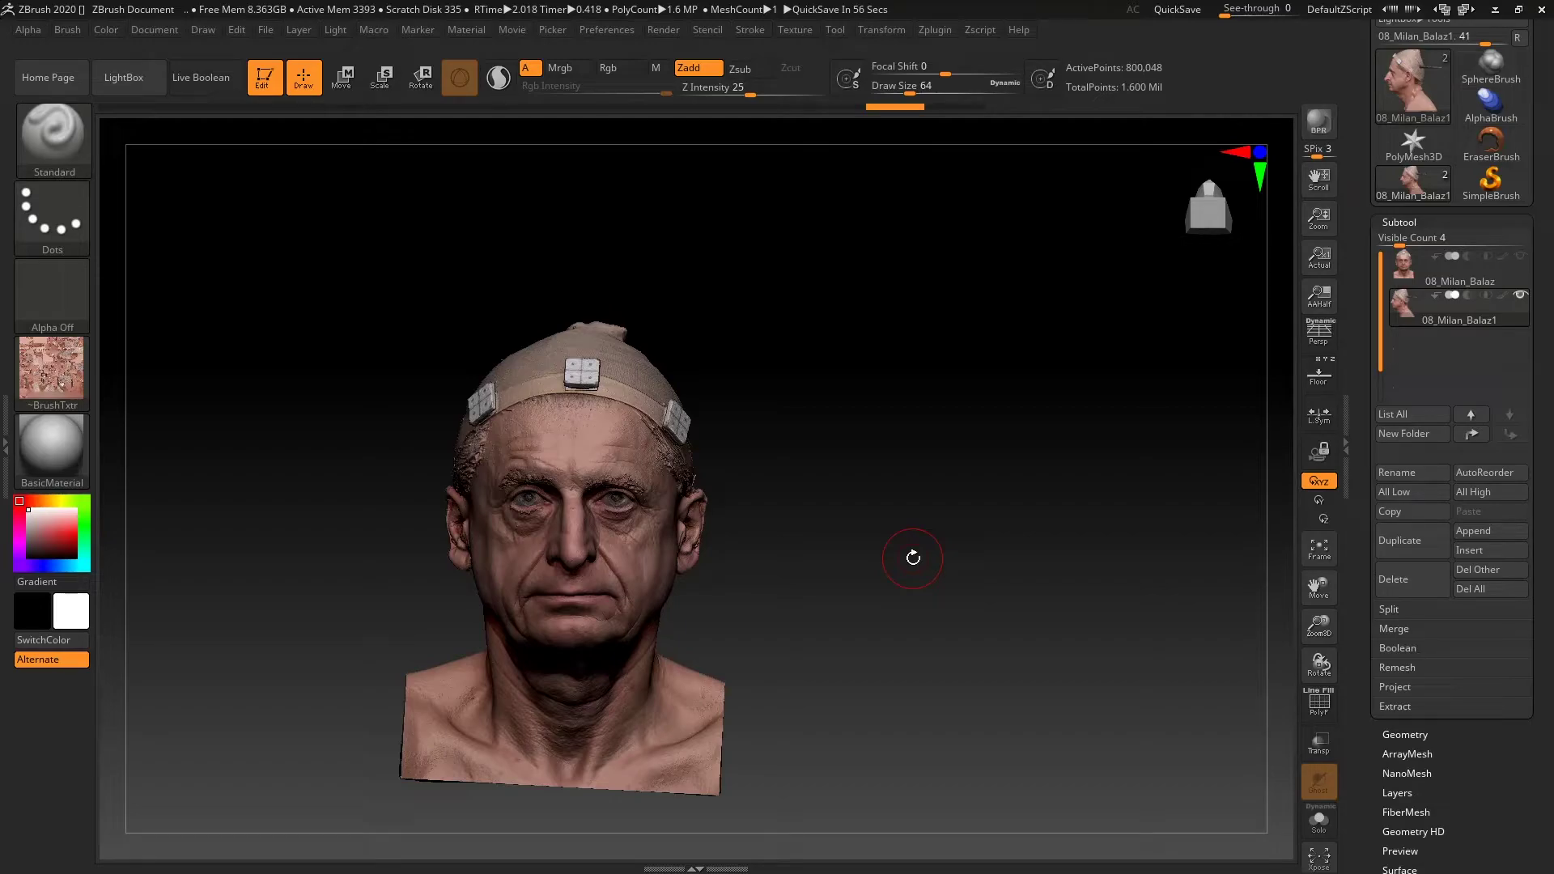
mouse_move(831, 293)
mouse_down()
mouse_move(847, 413)
mouse_move(834, 411)
mouse_move(895, 399)
mouse_move(900, 370)
mouse_move(930, 409)
mouse_move(1010, 371)
mouse_move(1059, 440)
mouse_move(1055, 372)
mouse_move(1149, 302)
mouse_up()
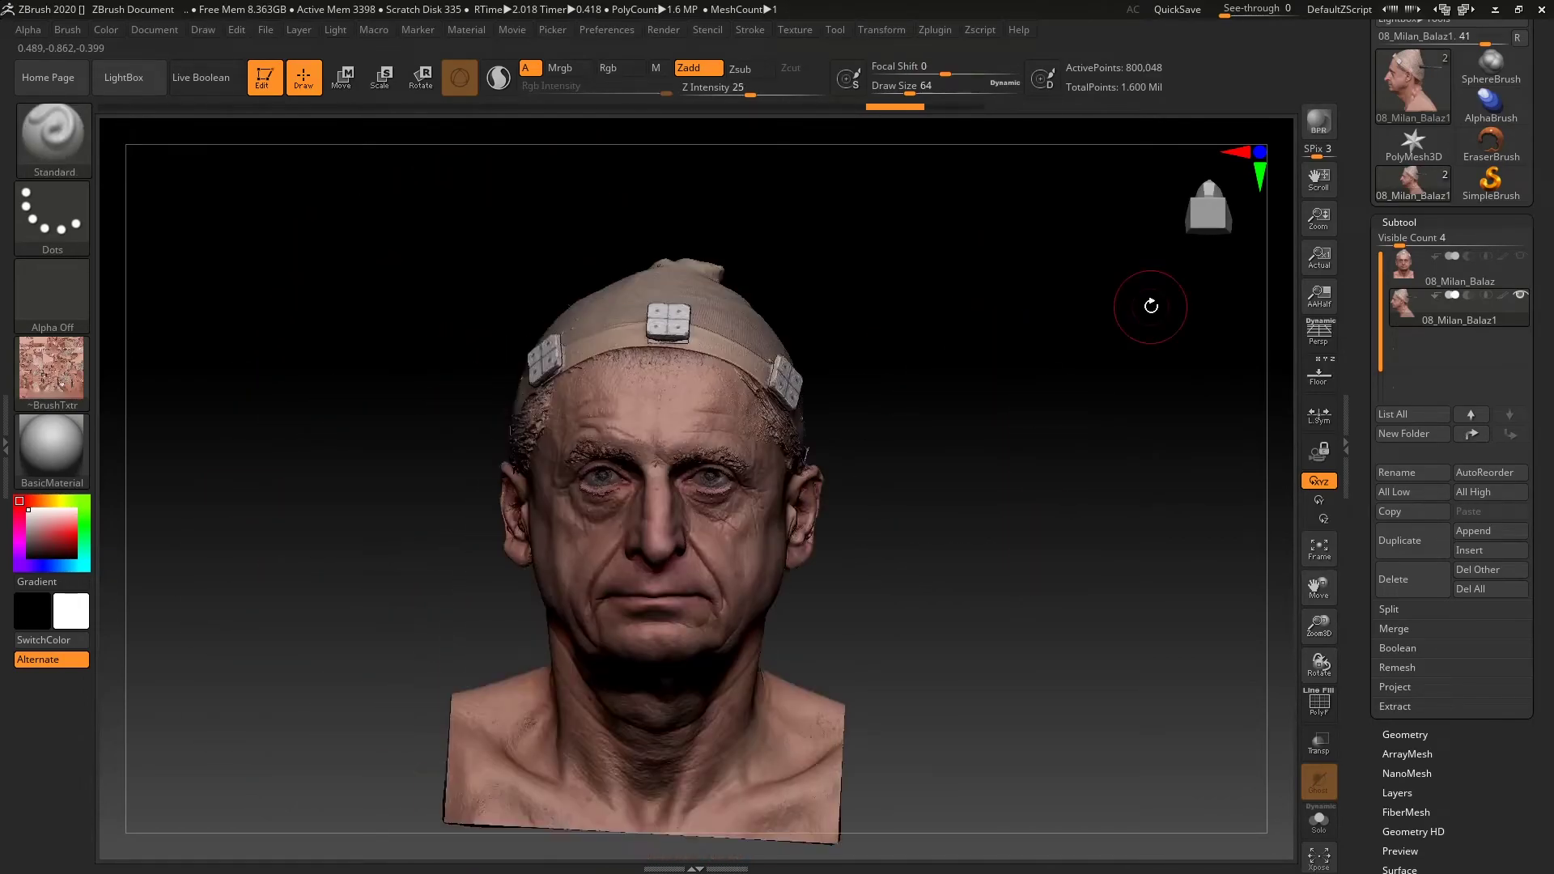
- Duplicate the bust and rename the first head copy to 'Lineup'
click(1410, 548)
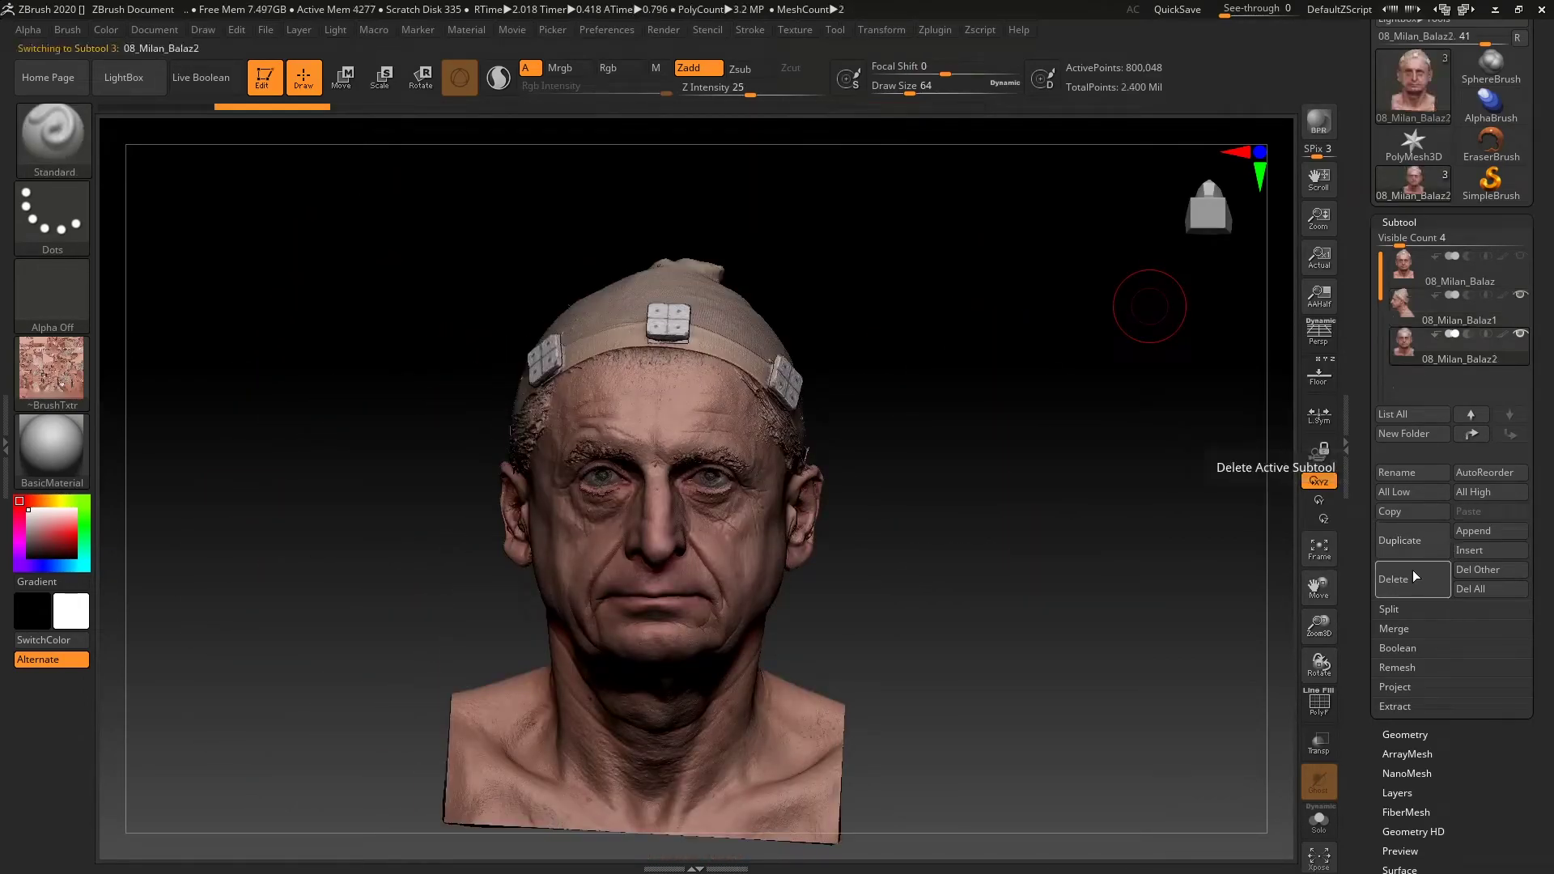
click(1521, 296)
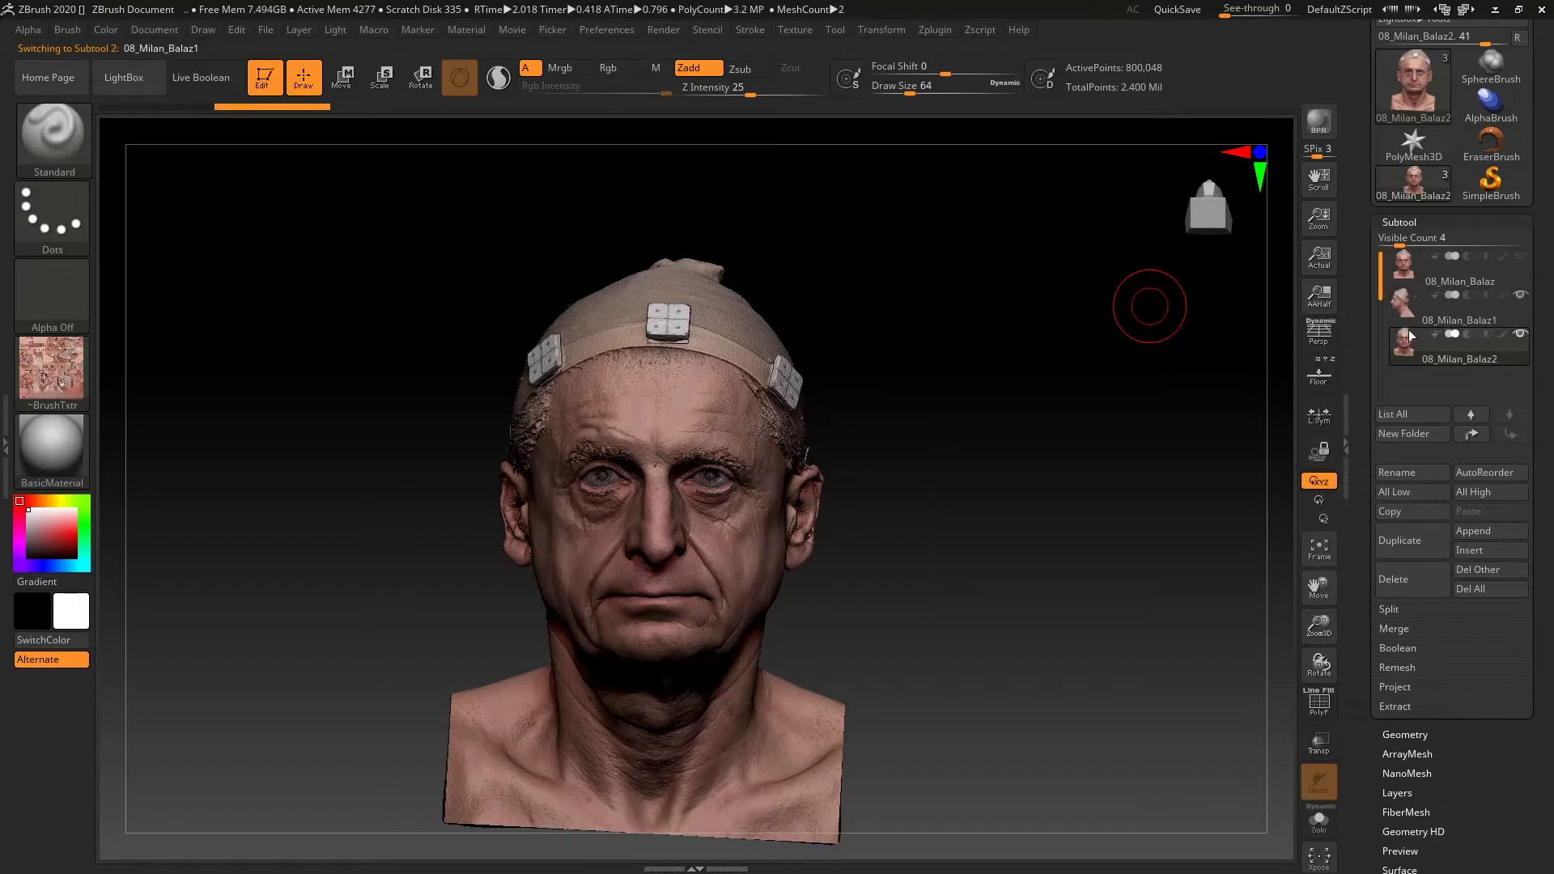
click(1412, 311)
click(1397, 472)
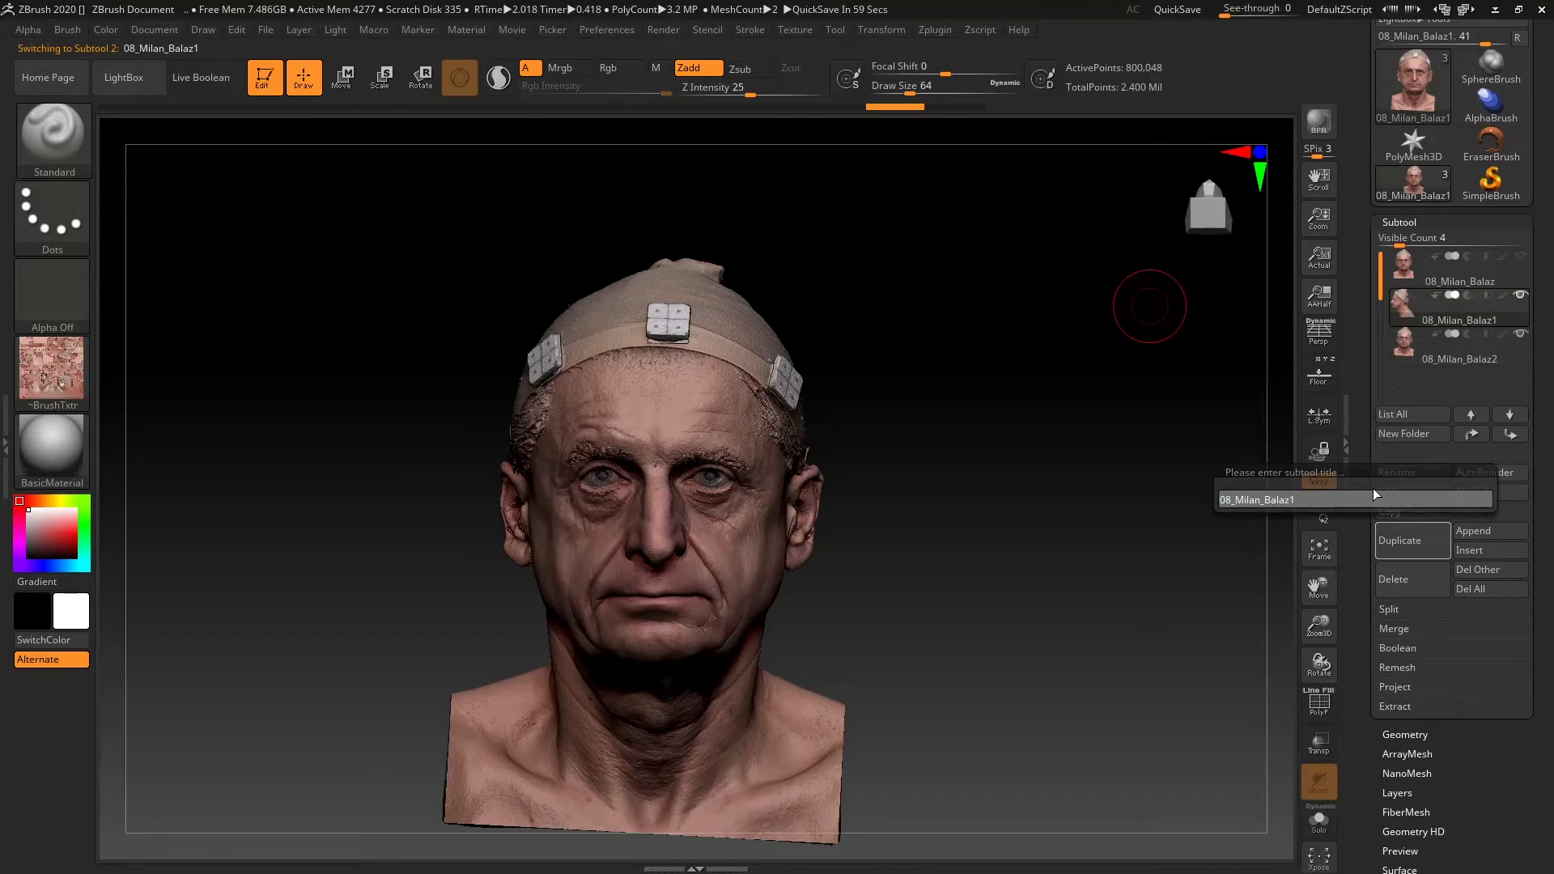
double_click(1381, 498)
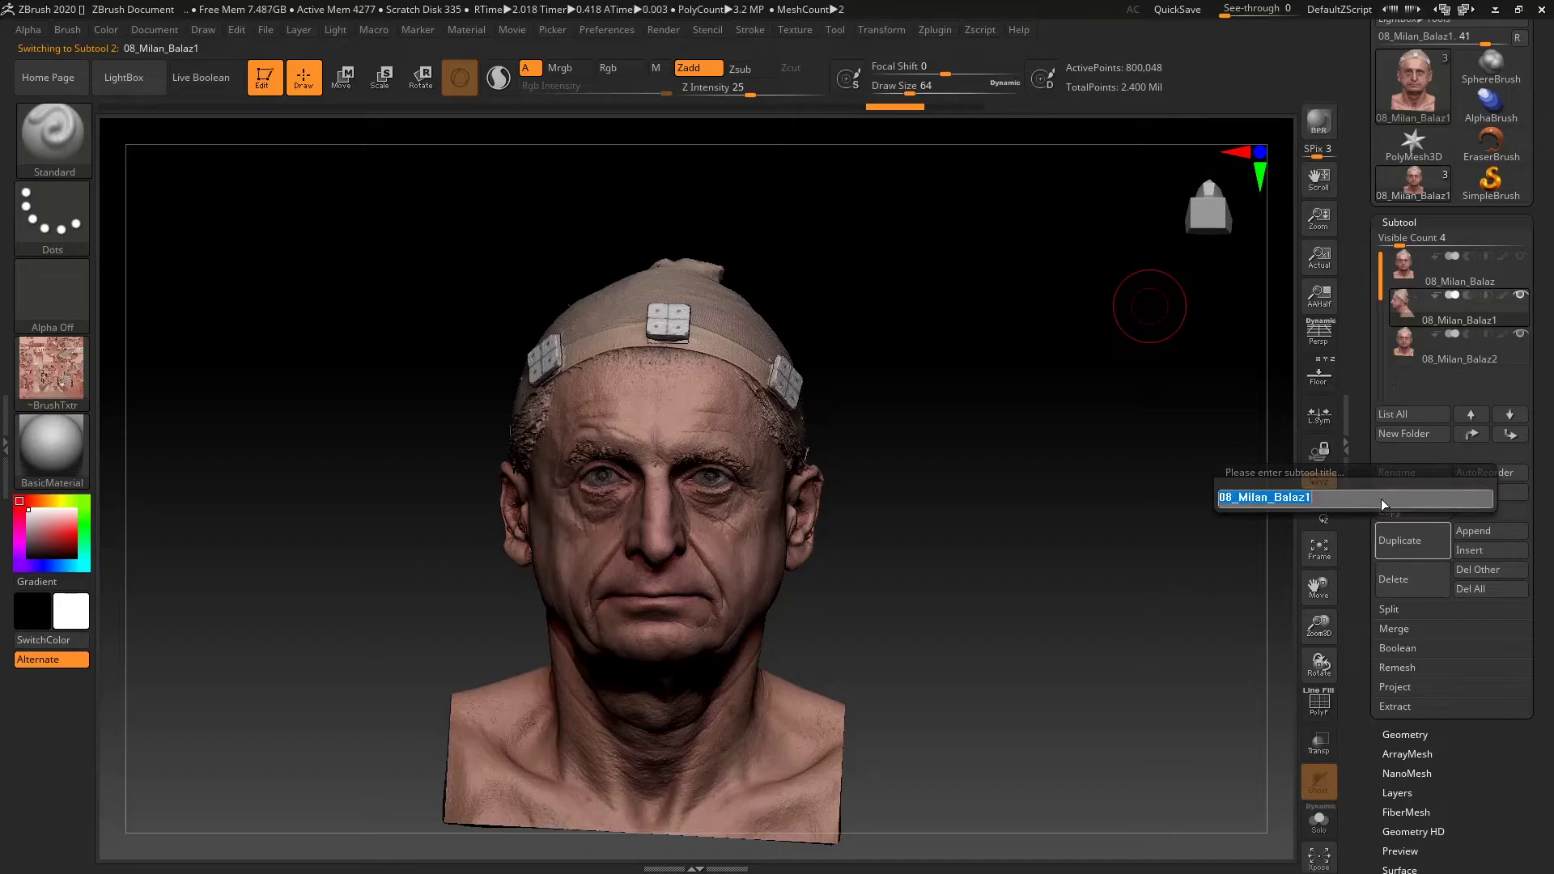
key(BackSpace)
key(BackSpace)
key(BackSpace)
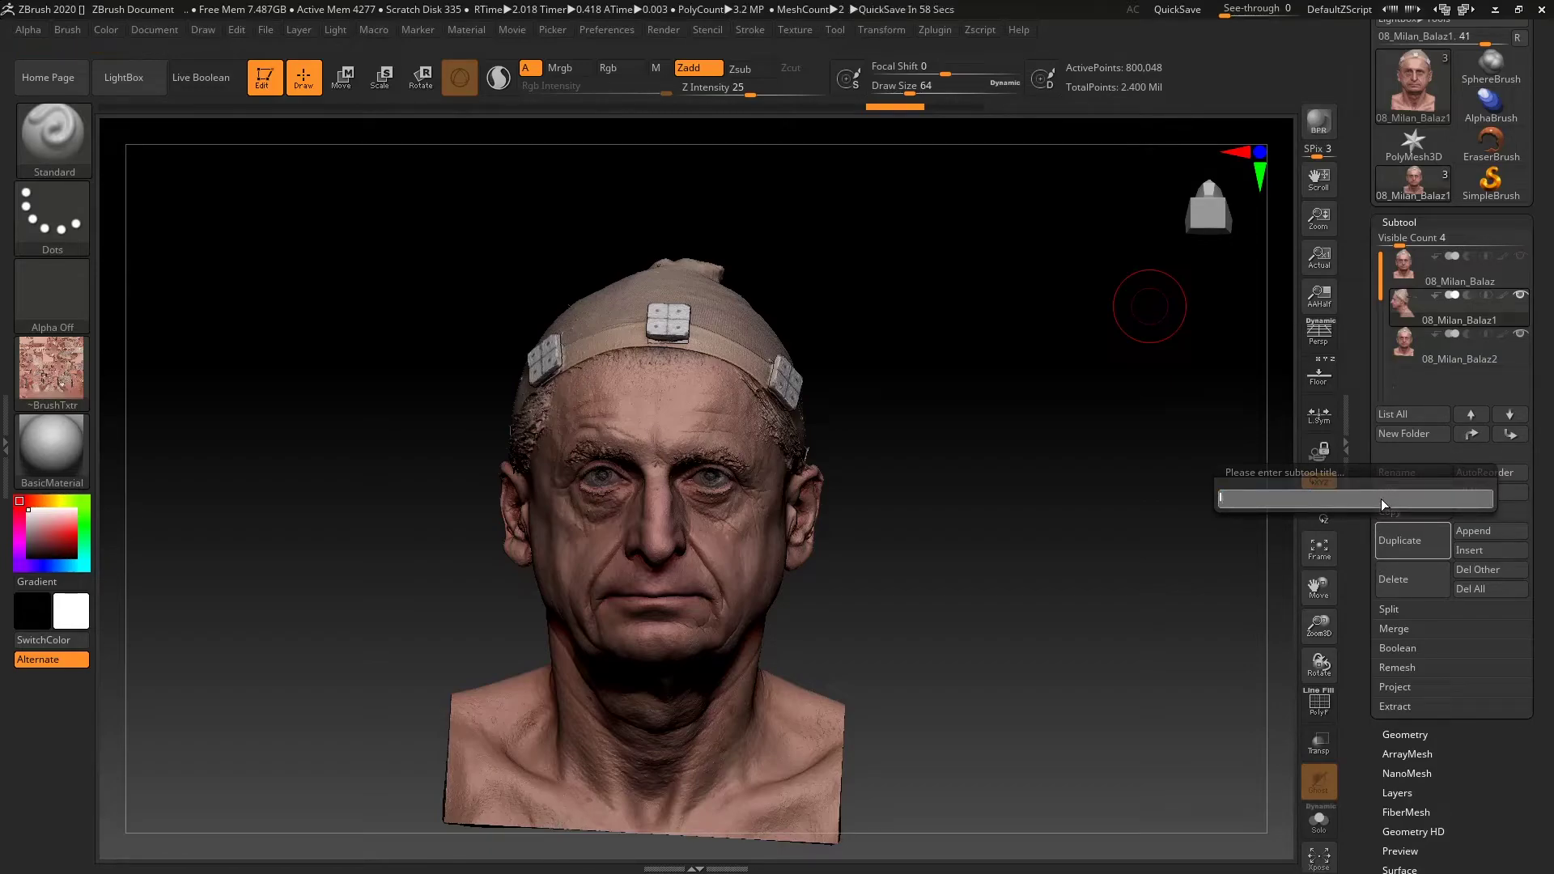
text(Lineup)
key(Return)
- Rename the base head subtool 'Original' and the new duplicate 'Cap removal'
click(1406, 273)
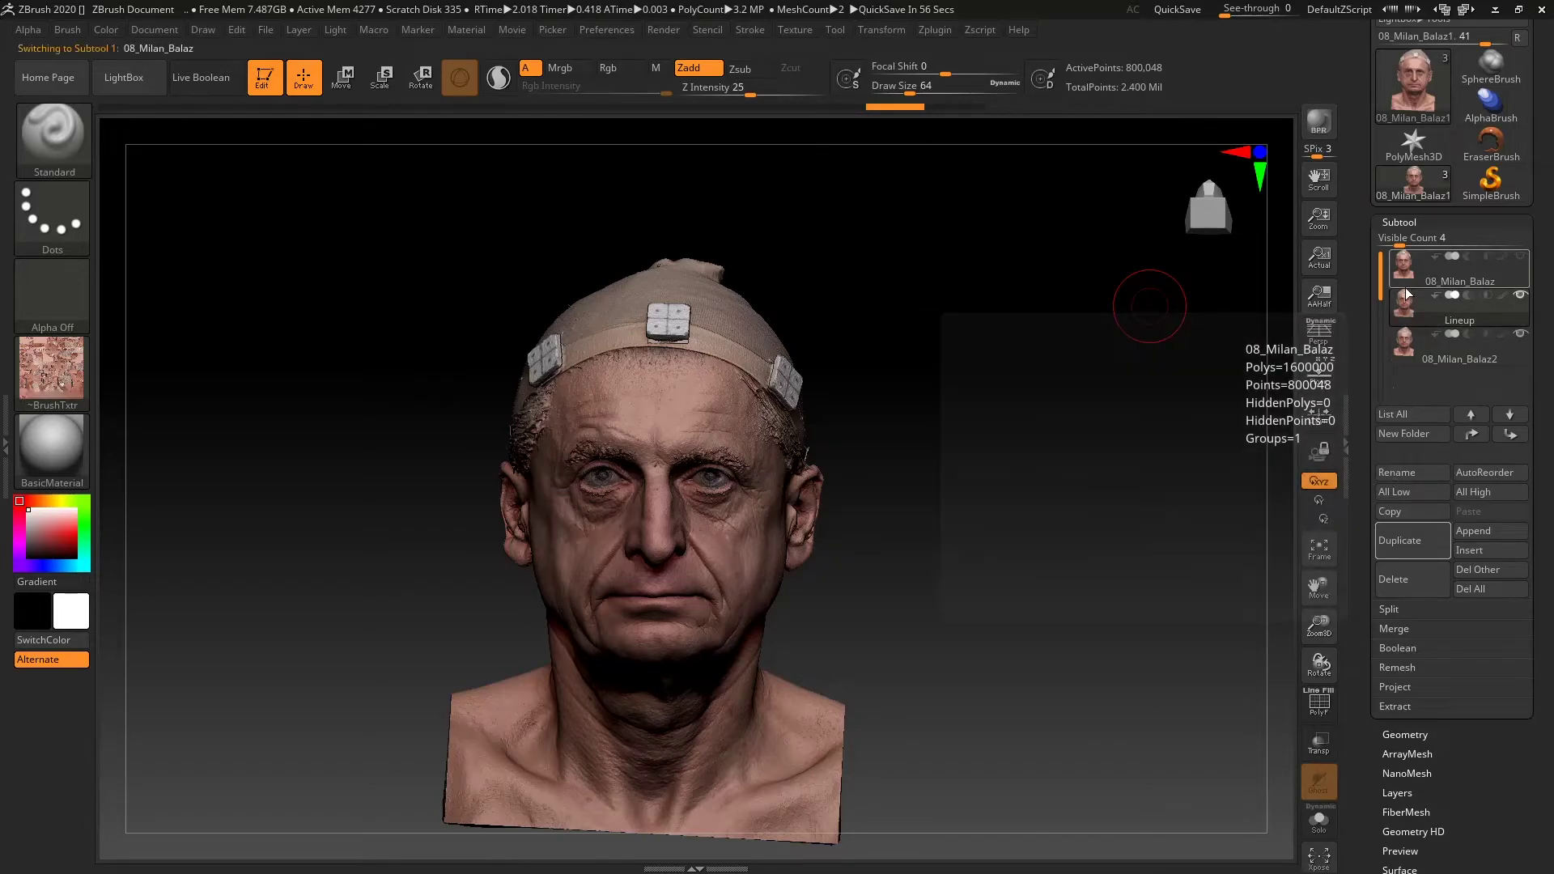
click(1423, 472)
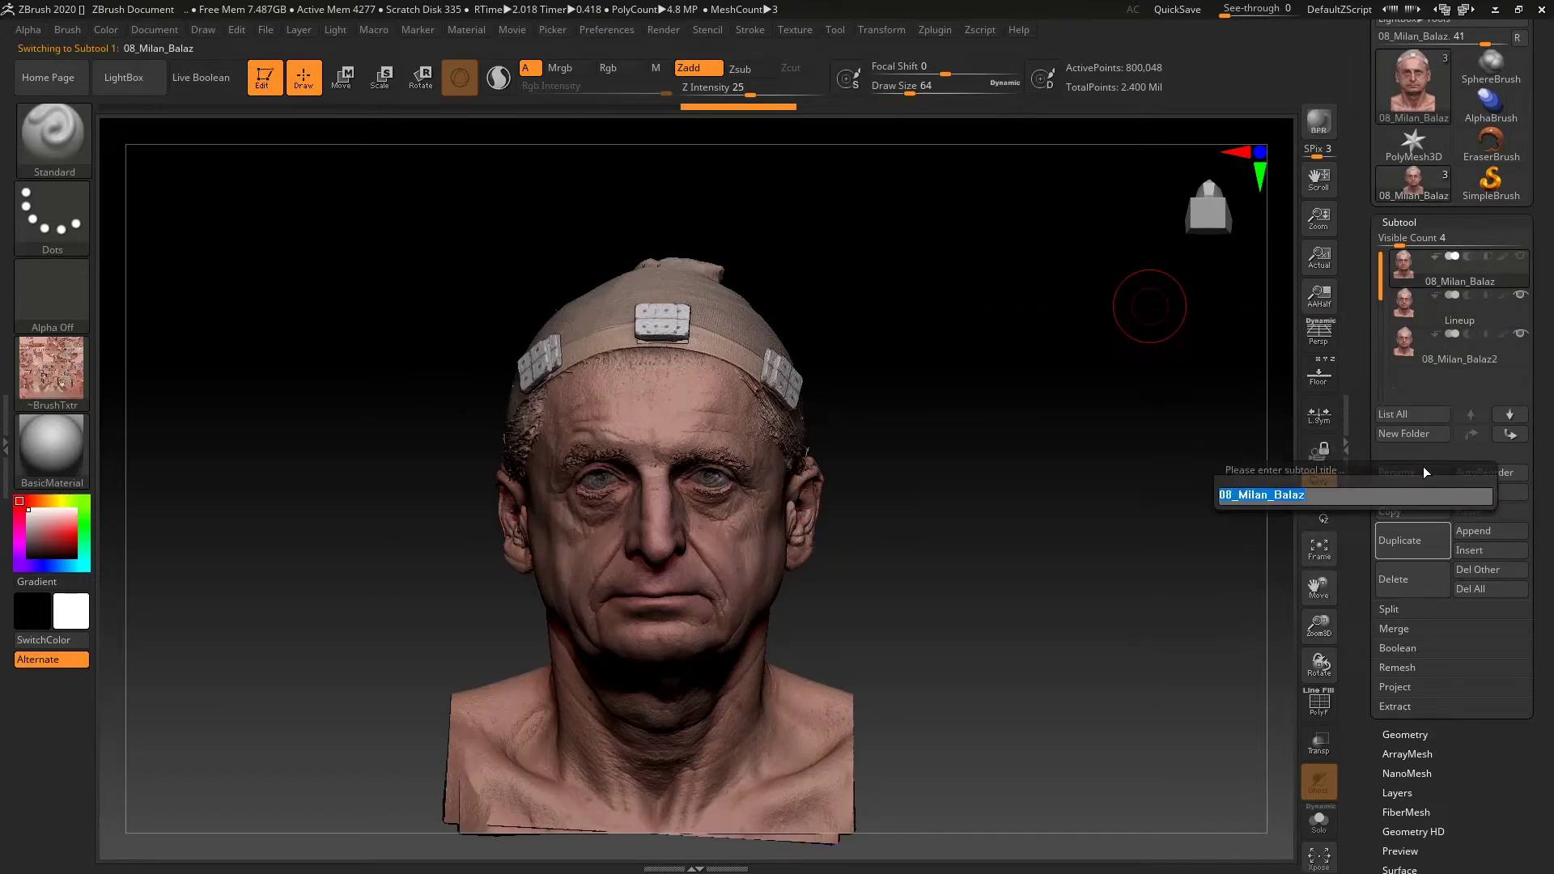
text(origina;ll)
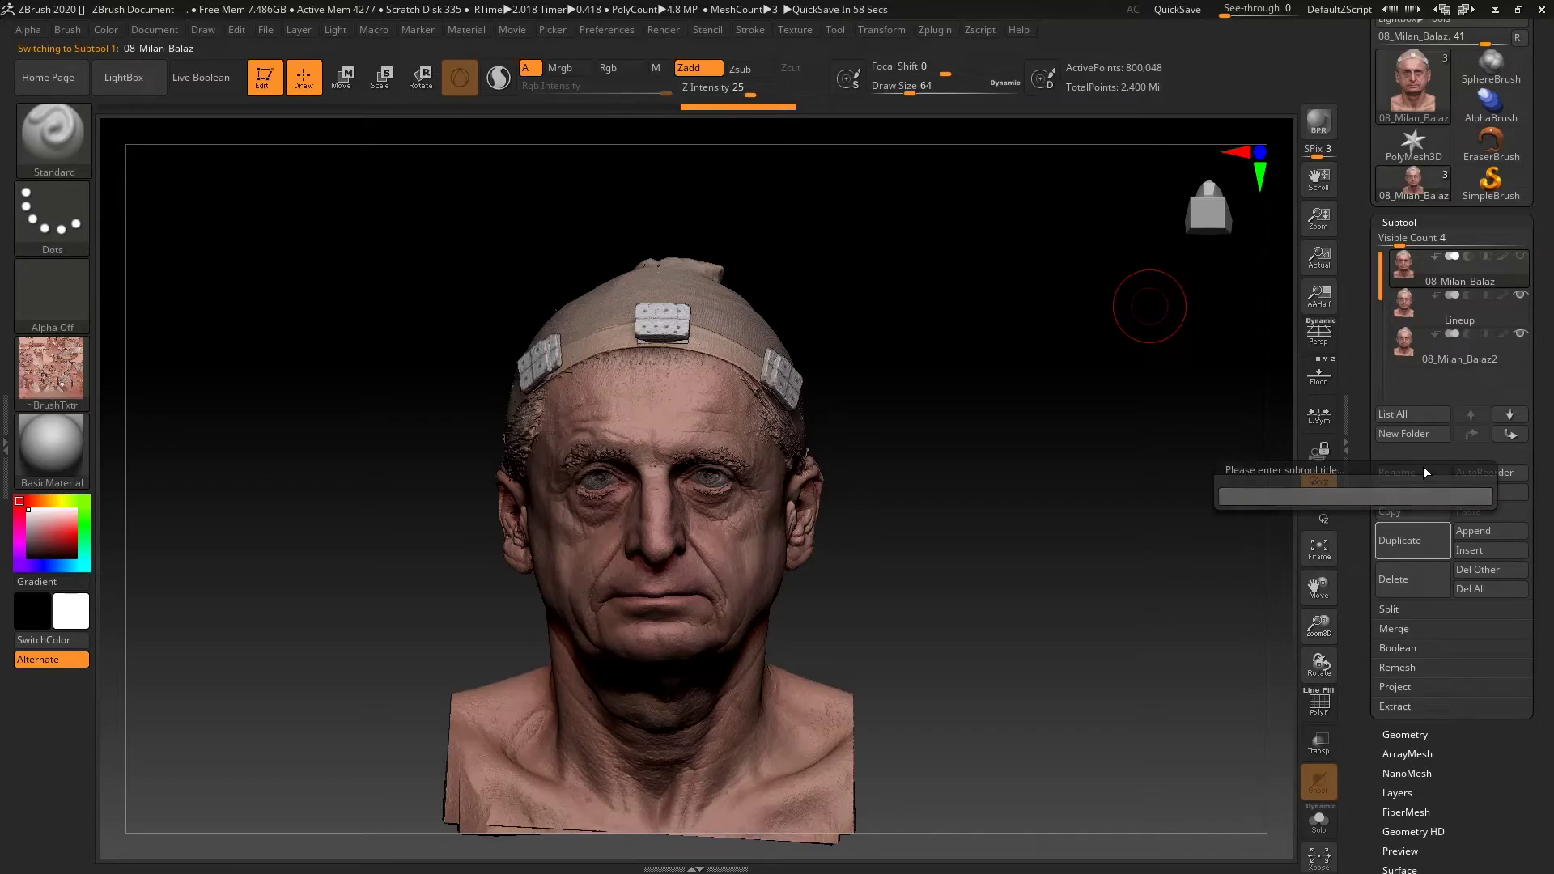
key(Return)
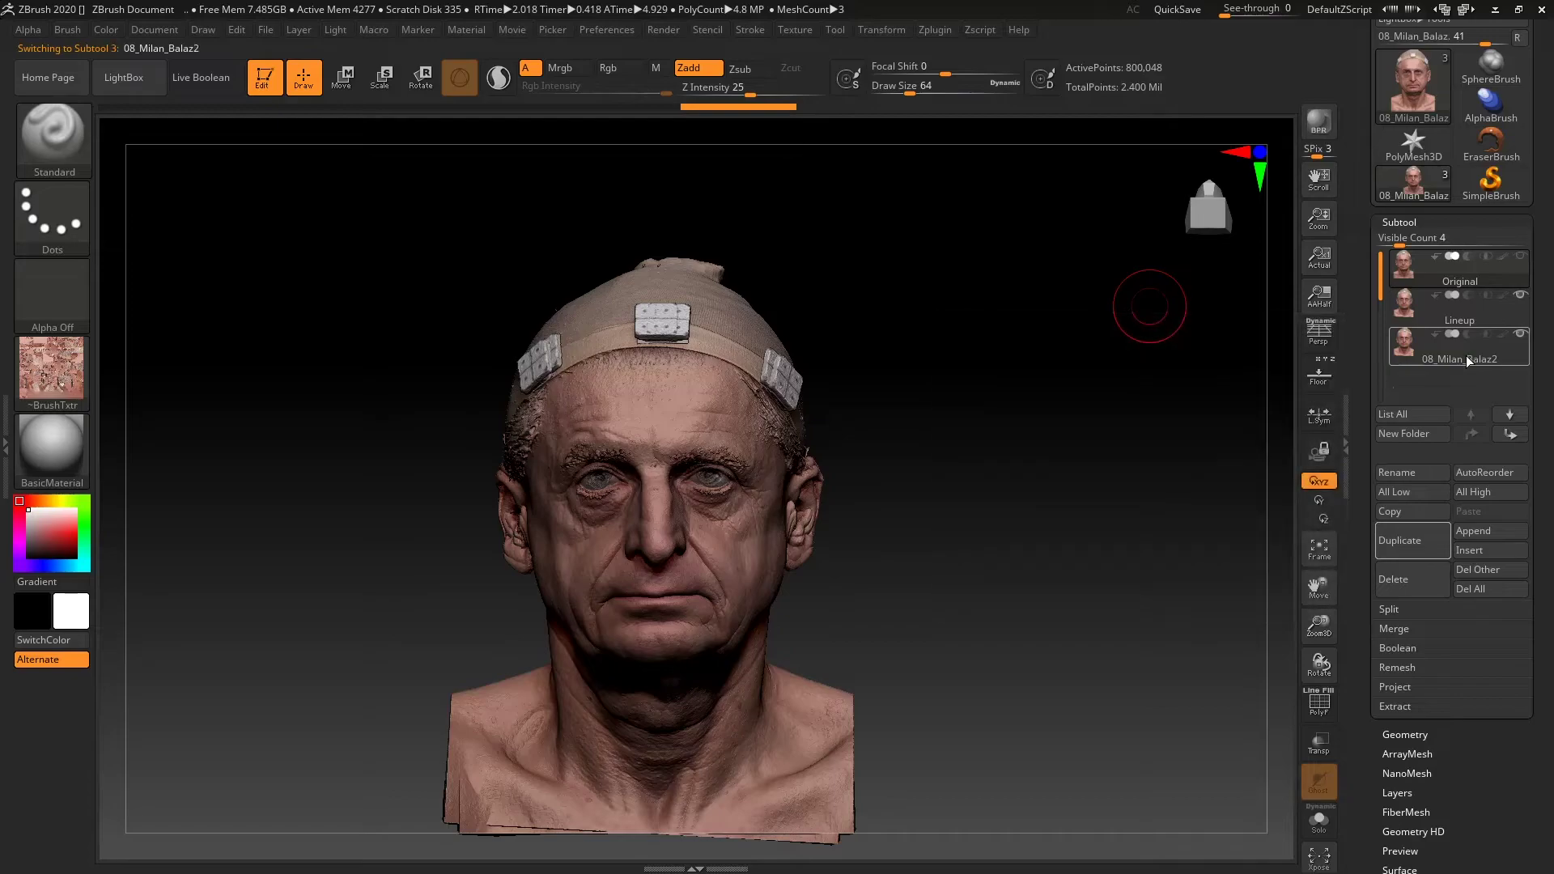
click(1466, 357)
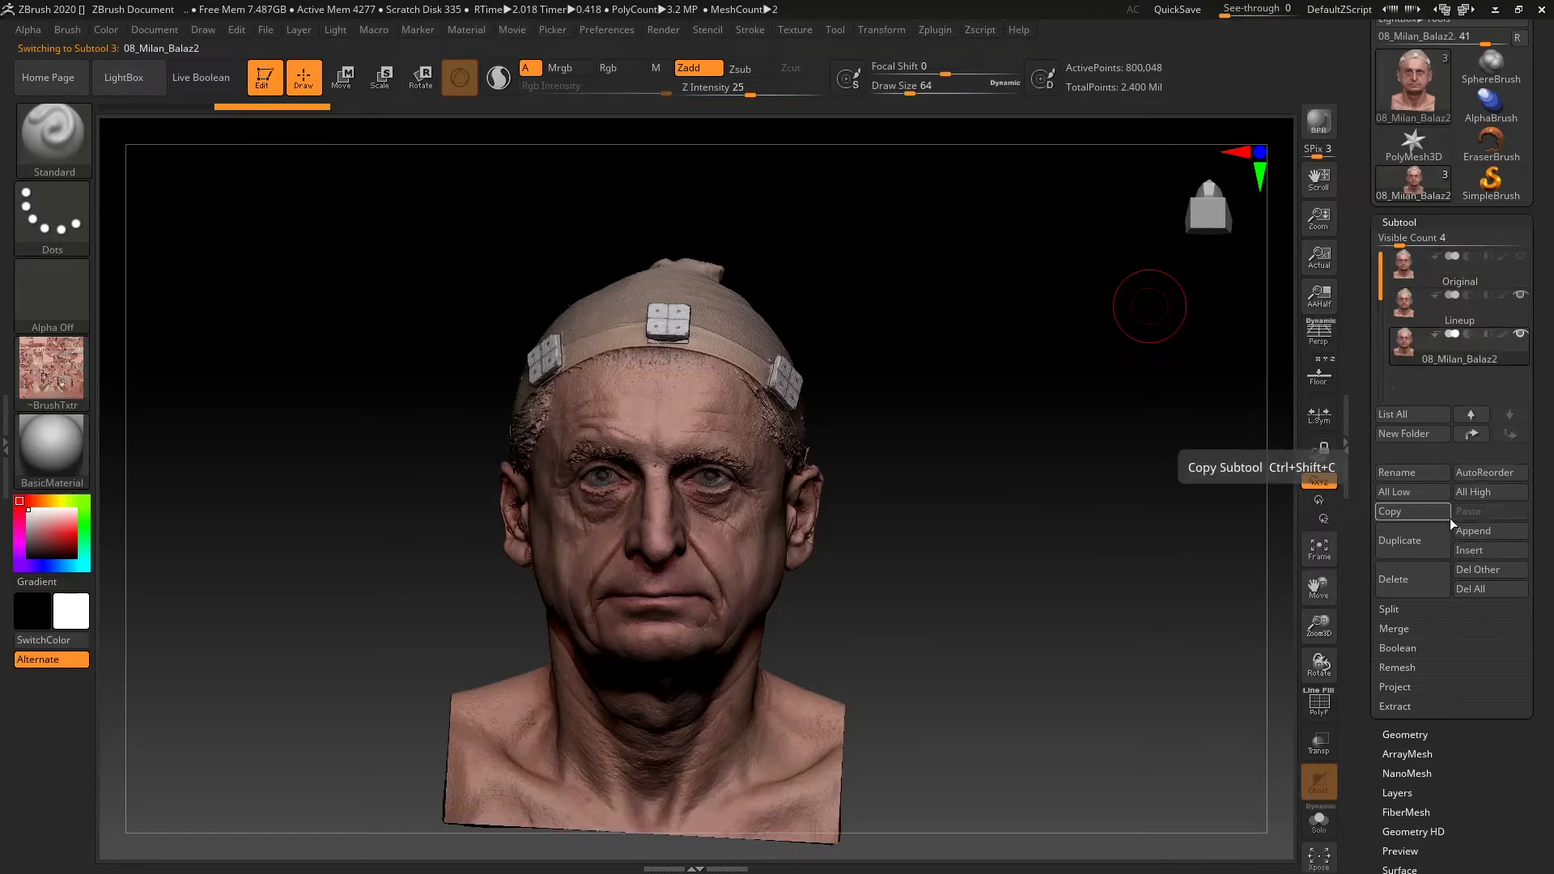
click(1447, 480)
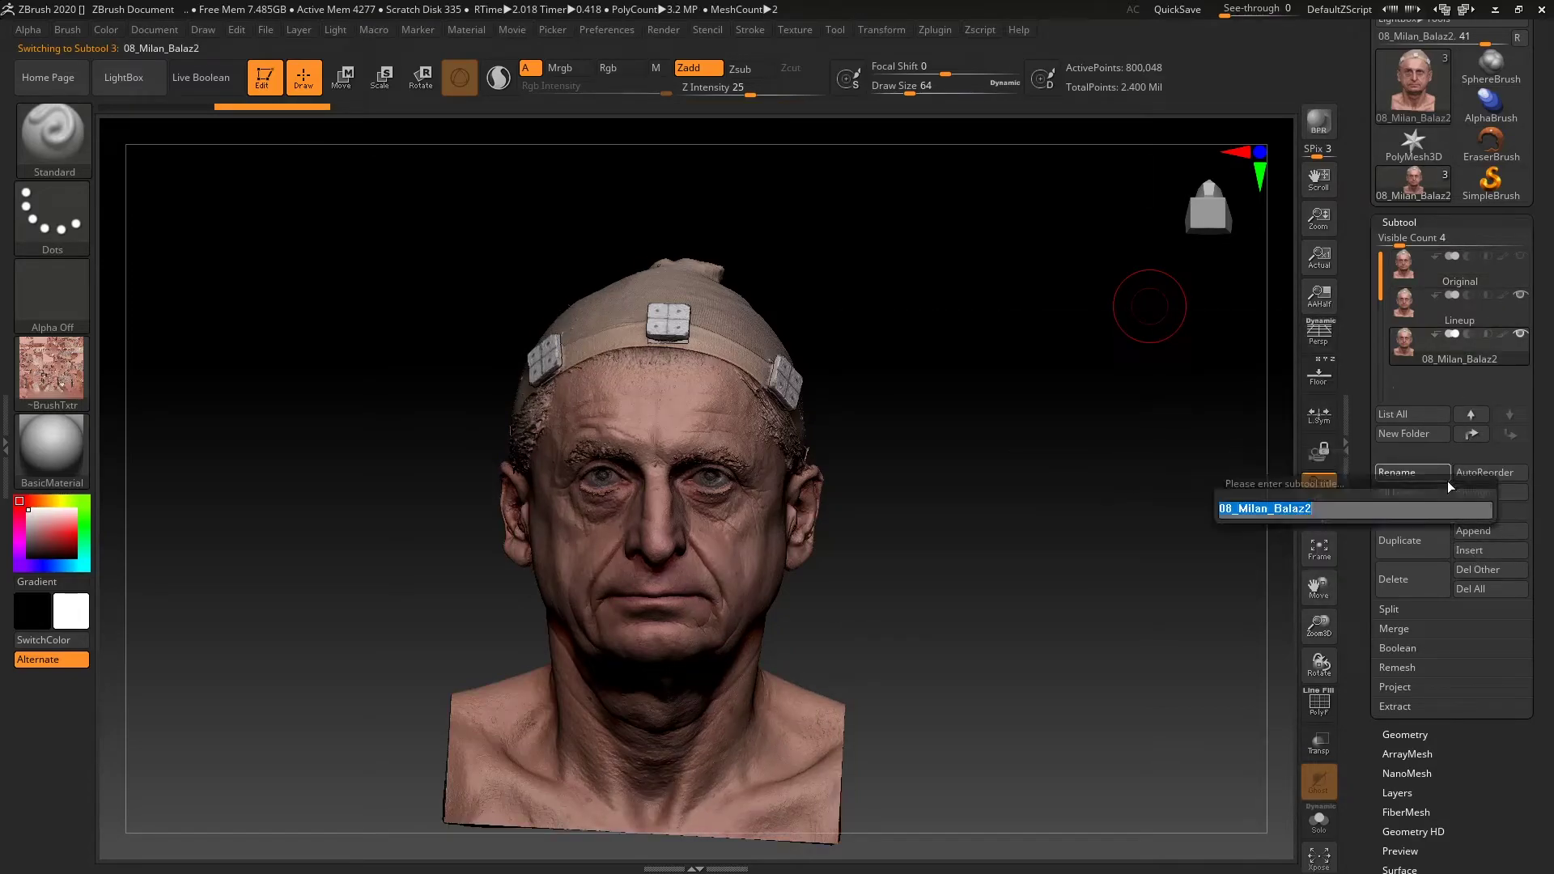
text(cap re)
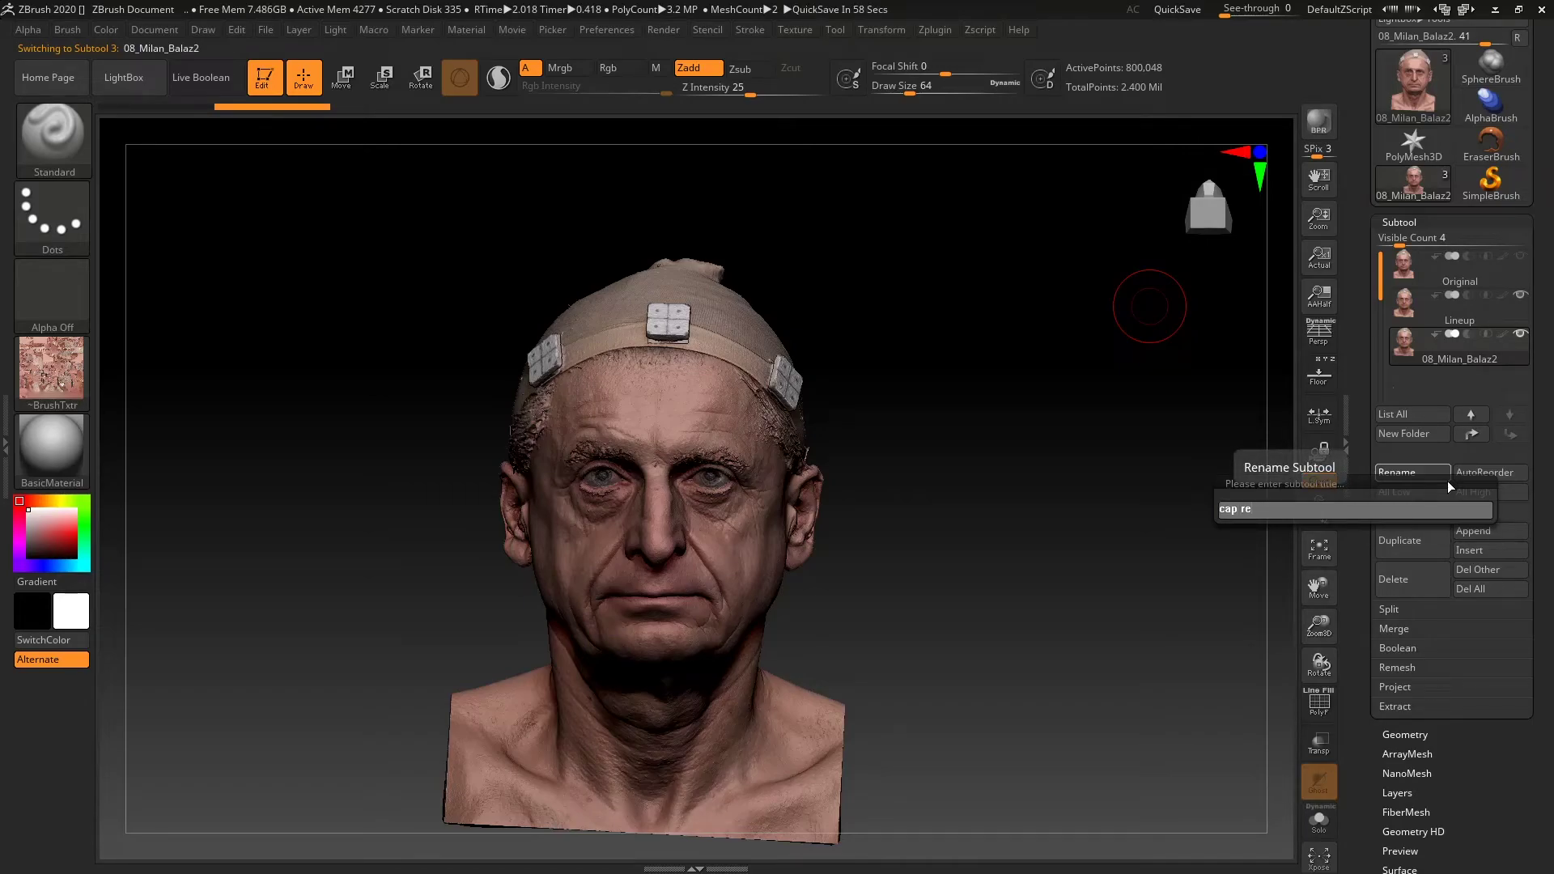
text(nm)
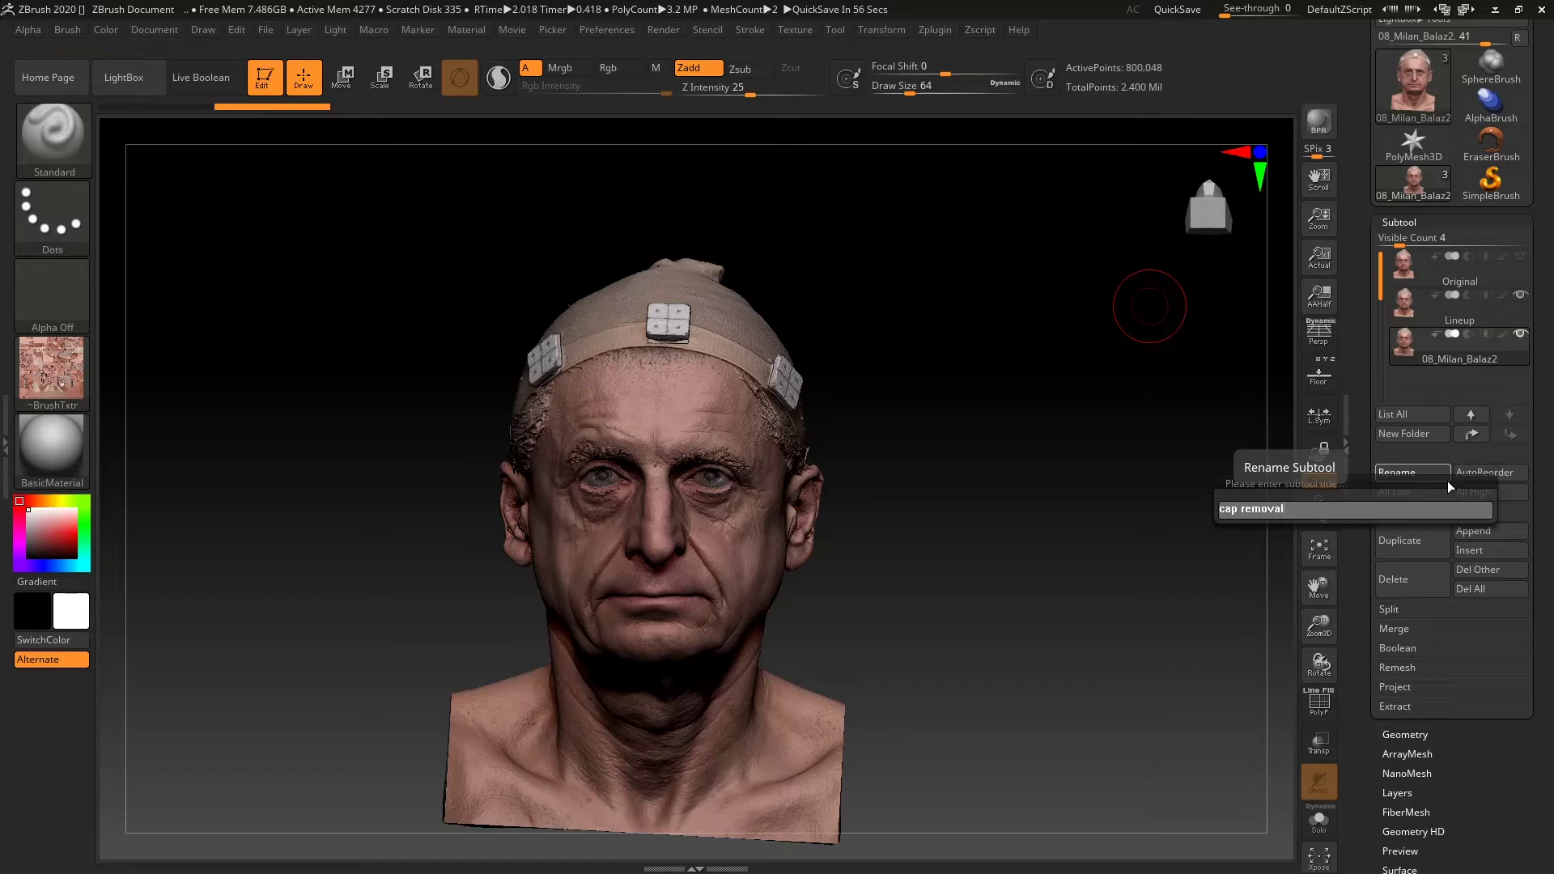
text(oval)
key(Return)
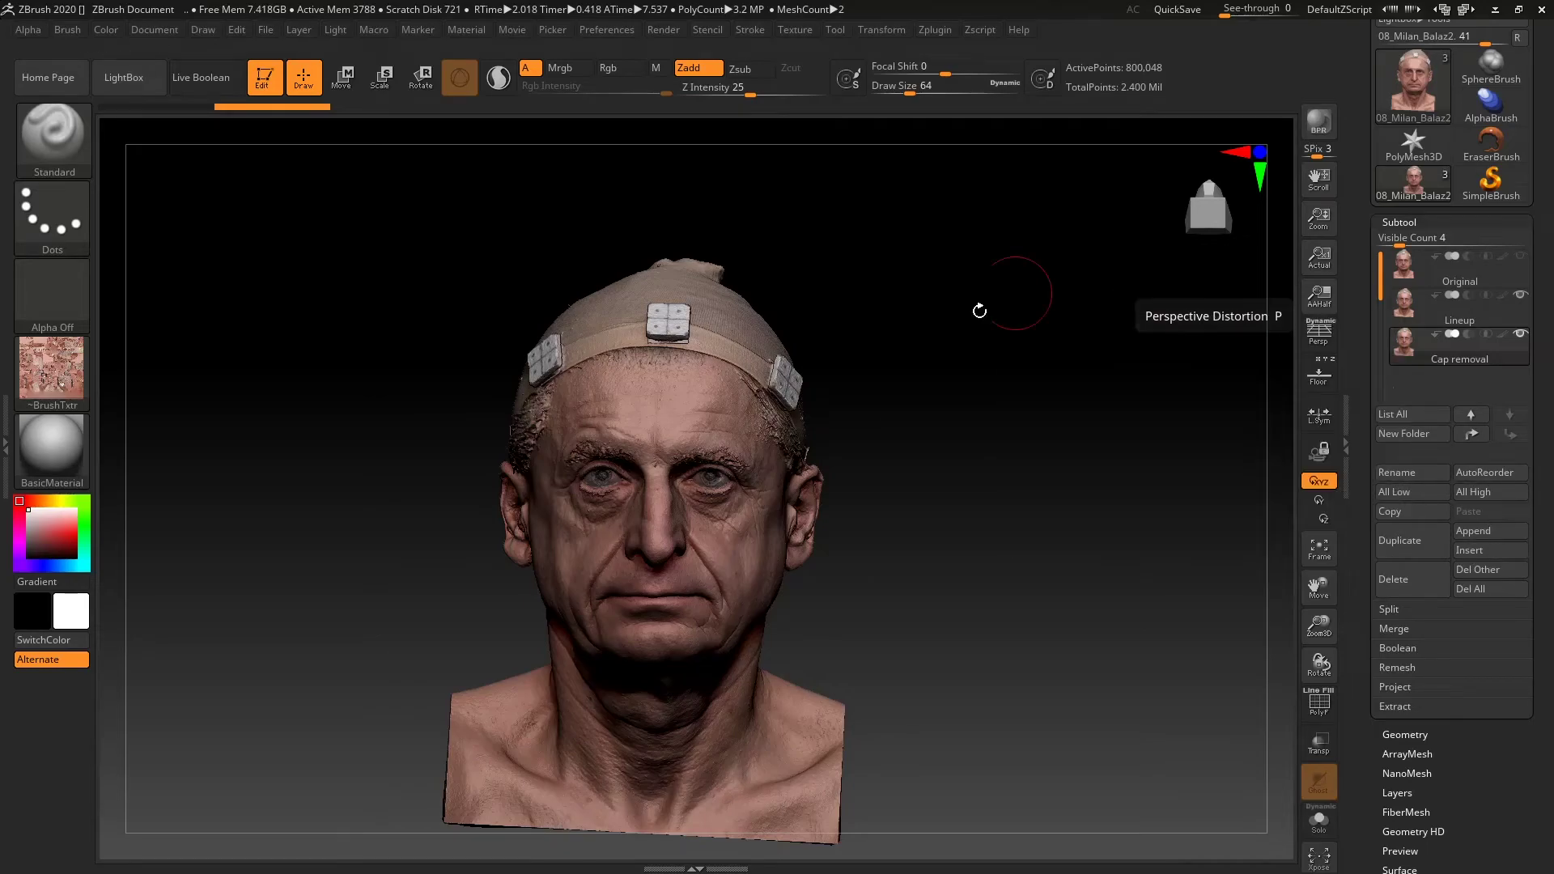
ctrl+right_drag(934, 448, 955, 400)
drag(954, 399, 997, 424)
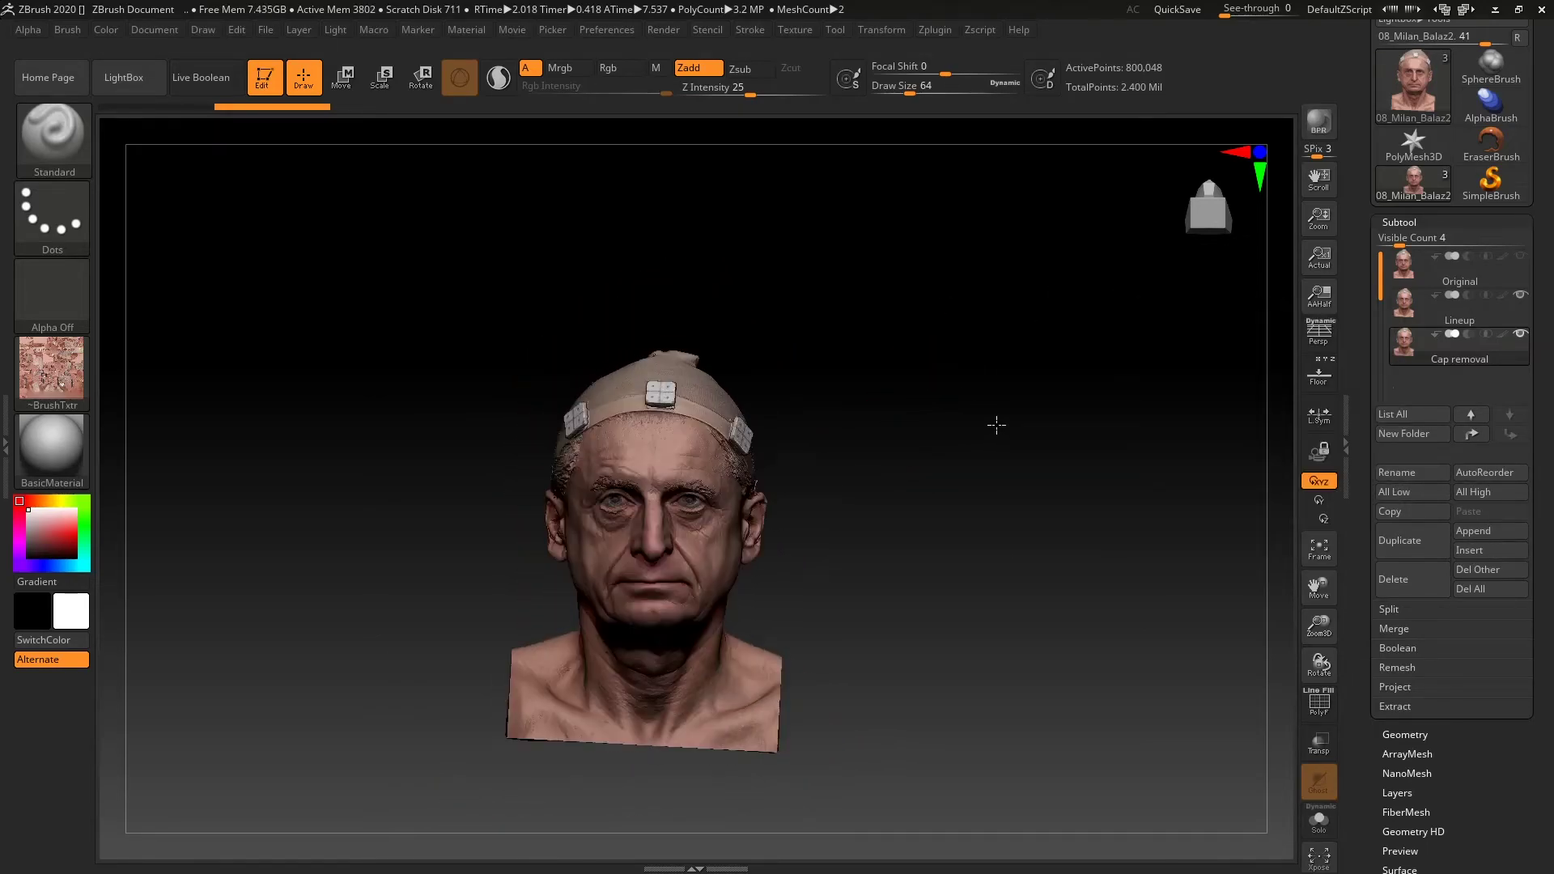
ctrl+right_drag(1036, 404, 1040, 388)
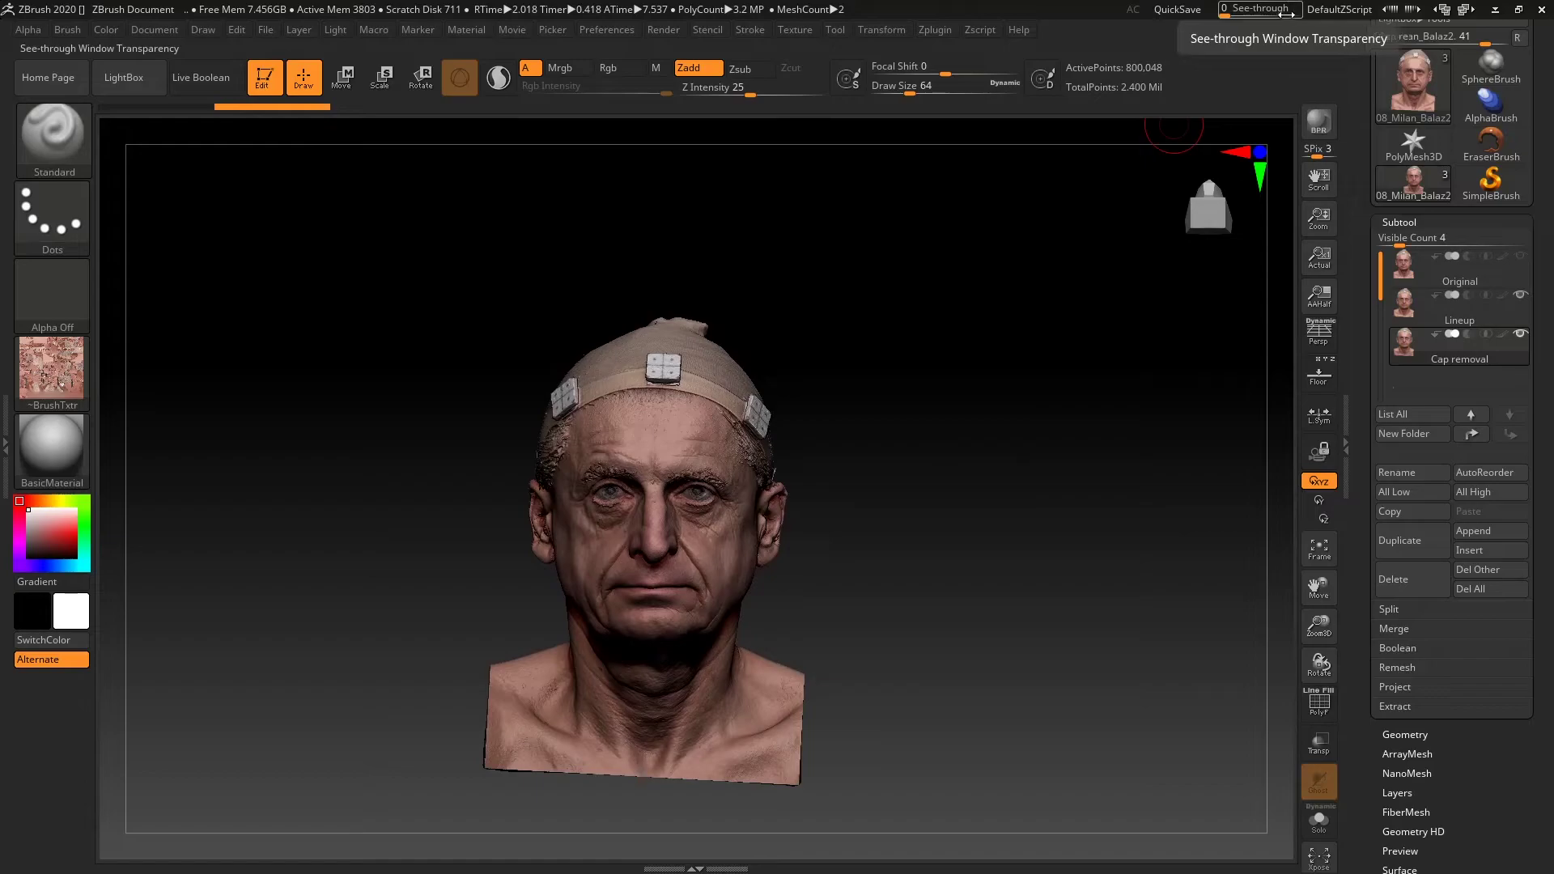
drag(968, 352, 777, 379)
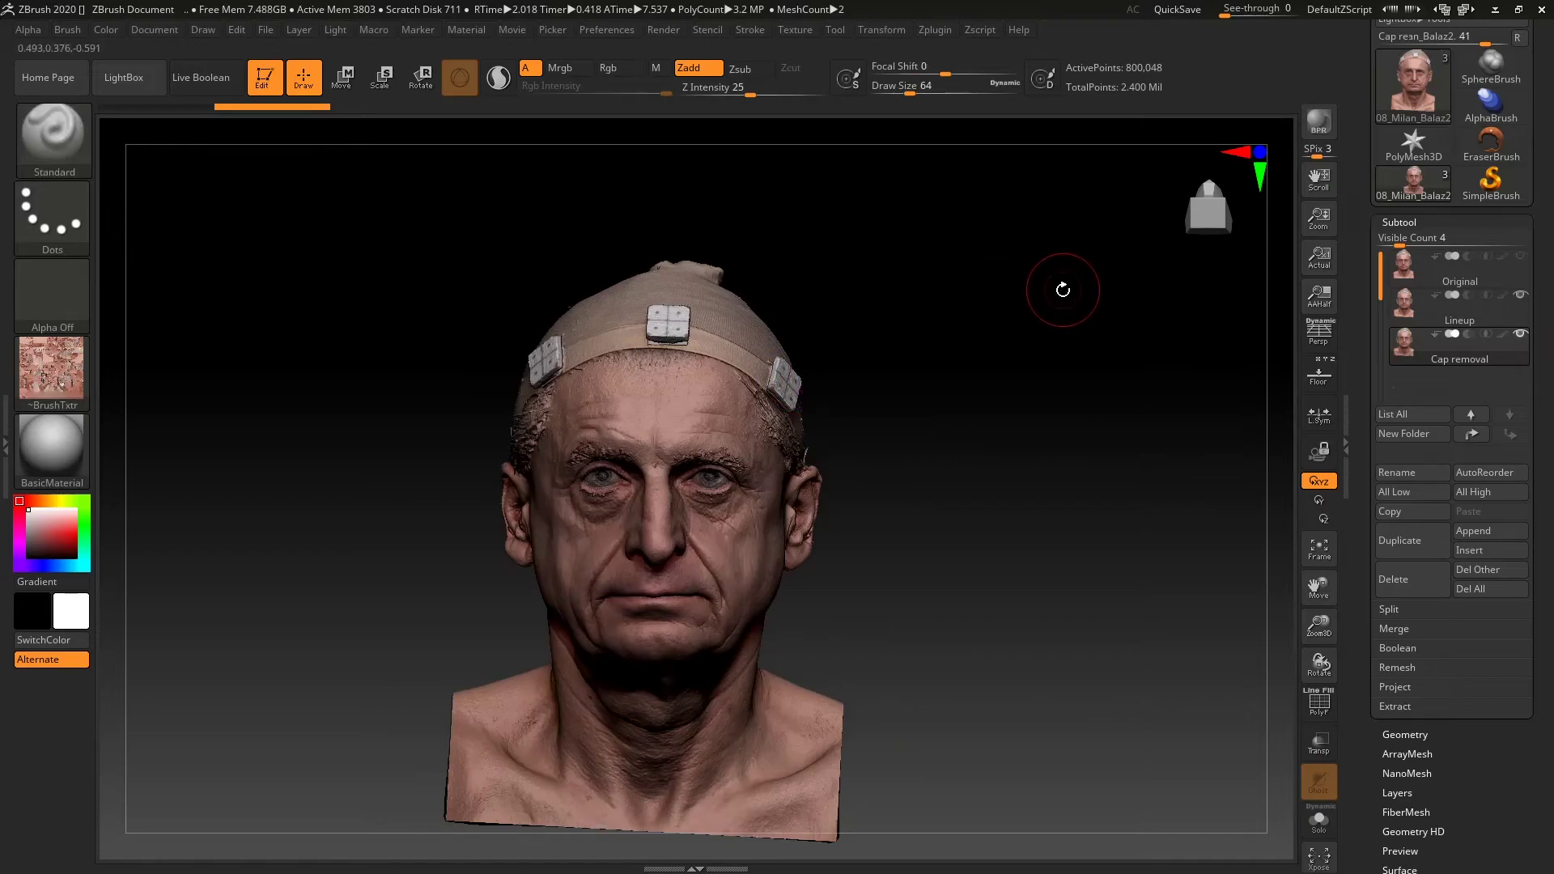
drag(1061, 284, 1069, 330)
drag(1348, 88, 1358, 255)
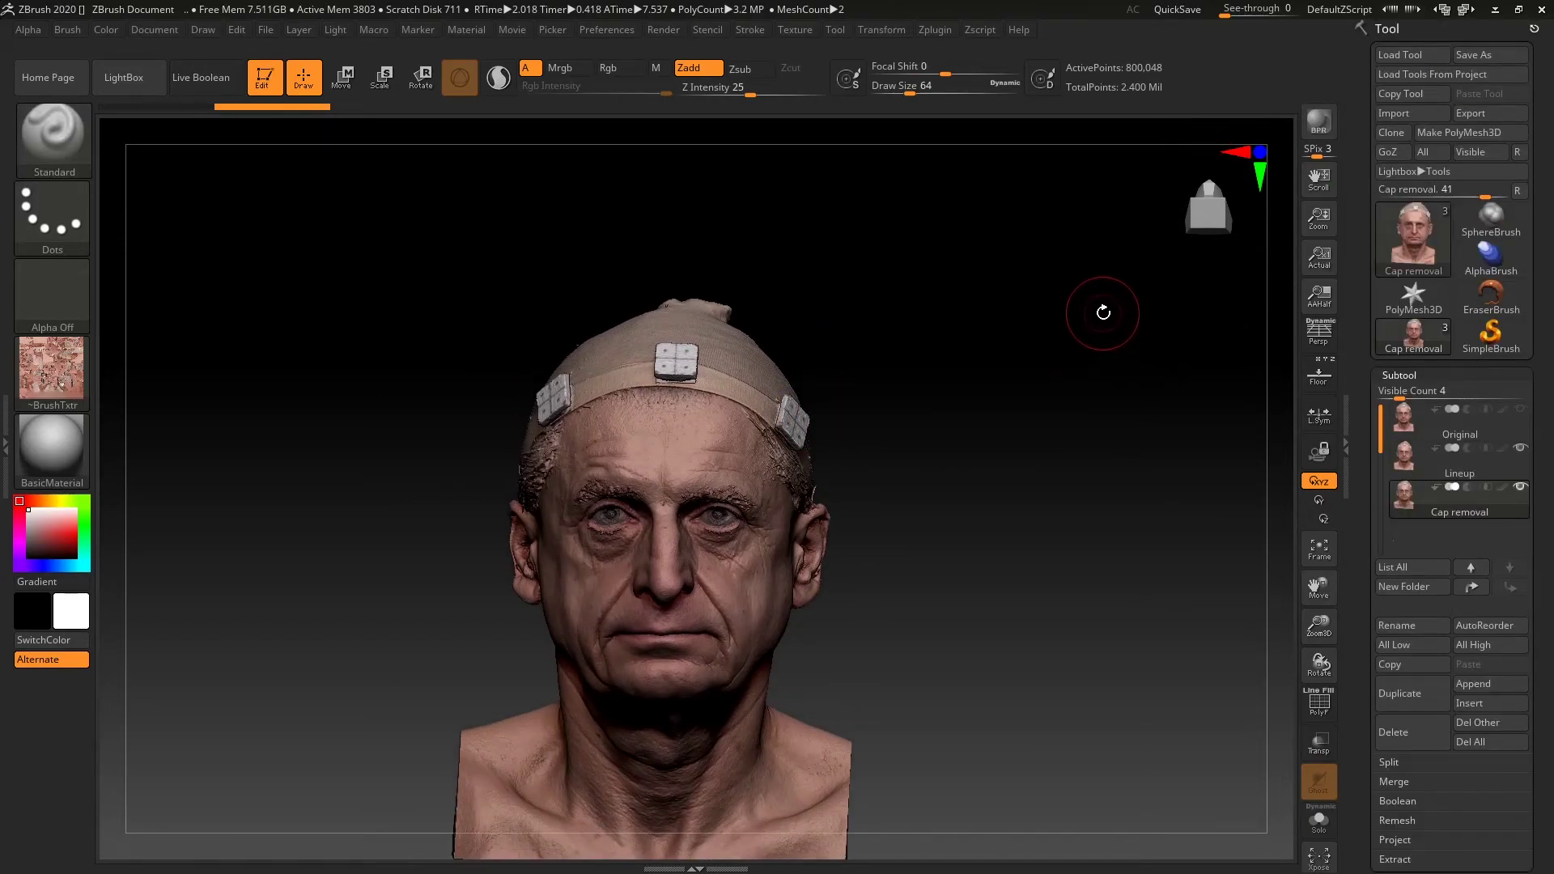